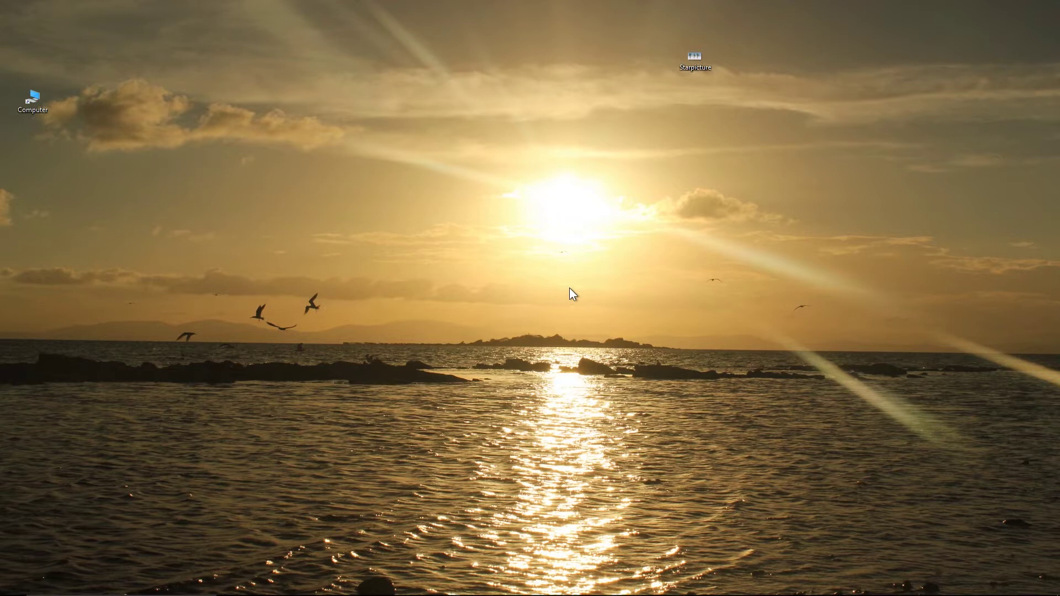
- View the Starpicture reference image of the low-poly trees and close it
double_click(694, 59)
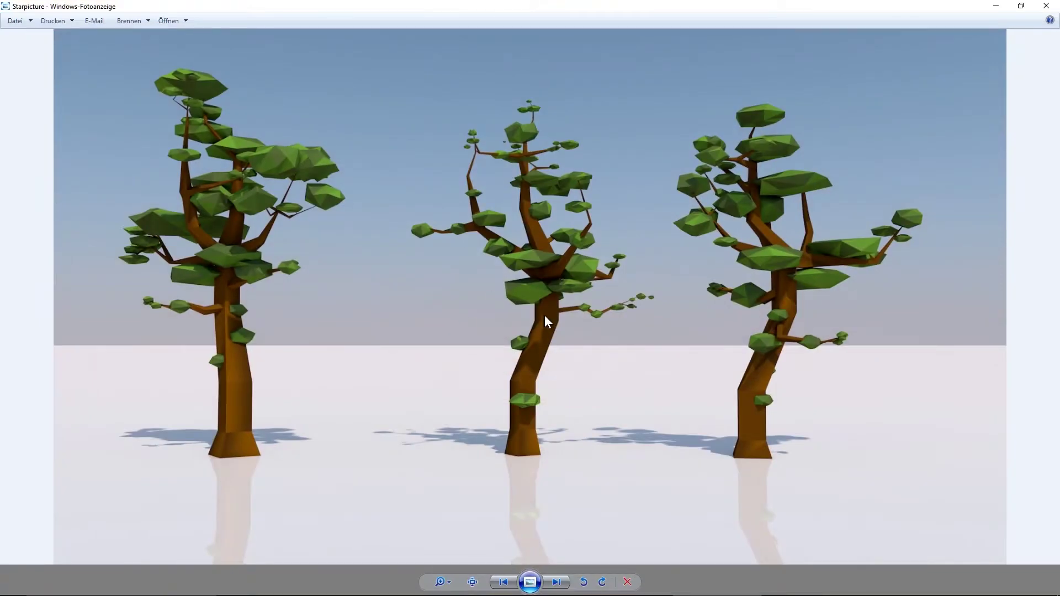
click(1047, 6)
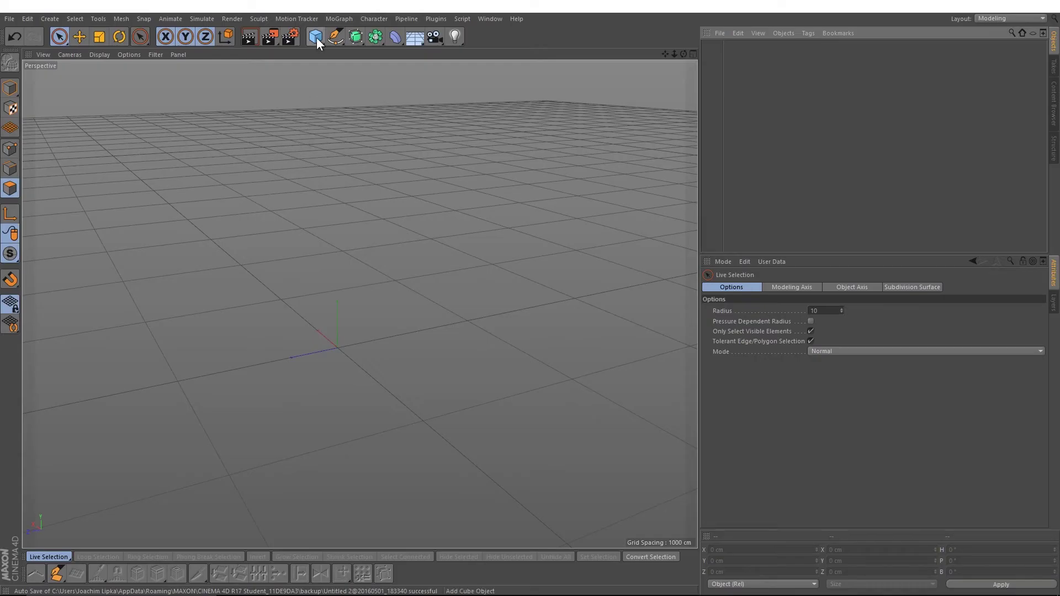
- Create a cube, make it editable, and scale its top face down to 140 cm in X and Z
click(316, 37)
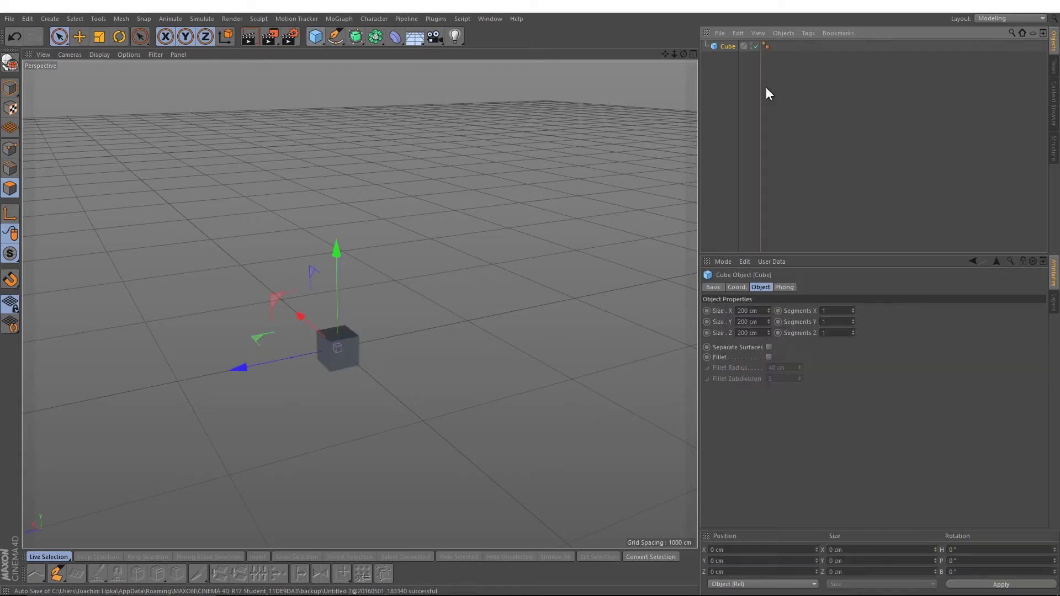
key(c)
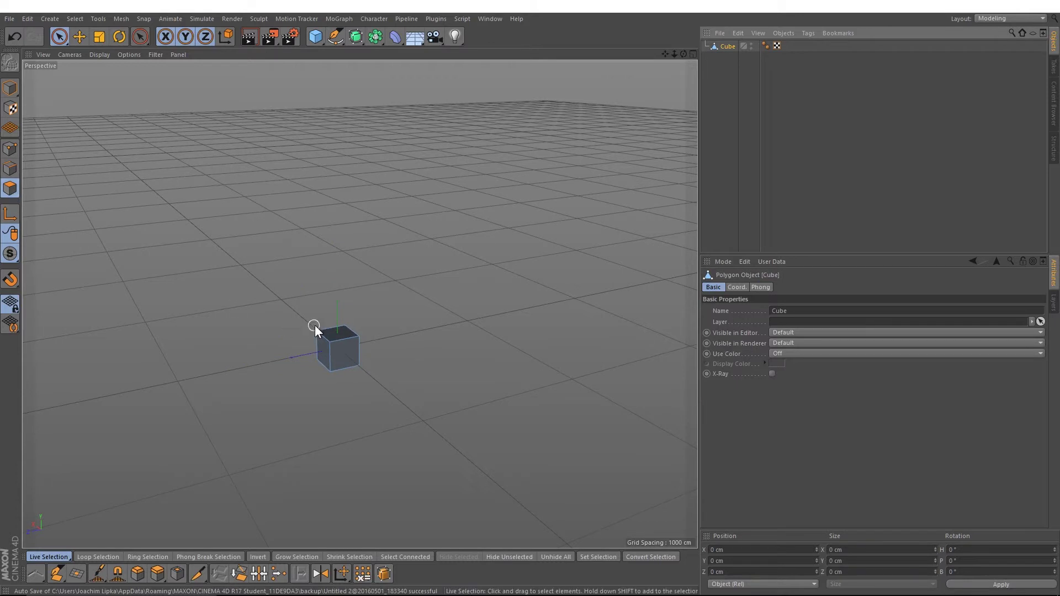
click(340, 328)
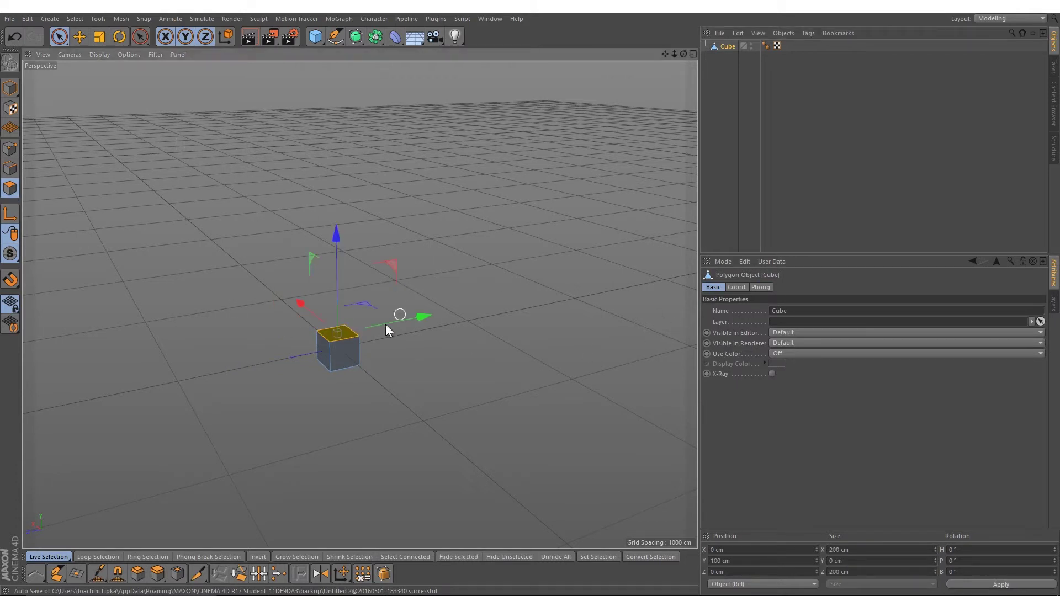
key(d)
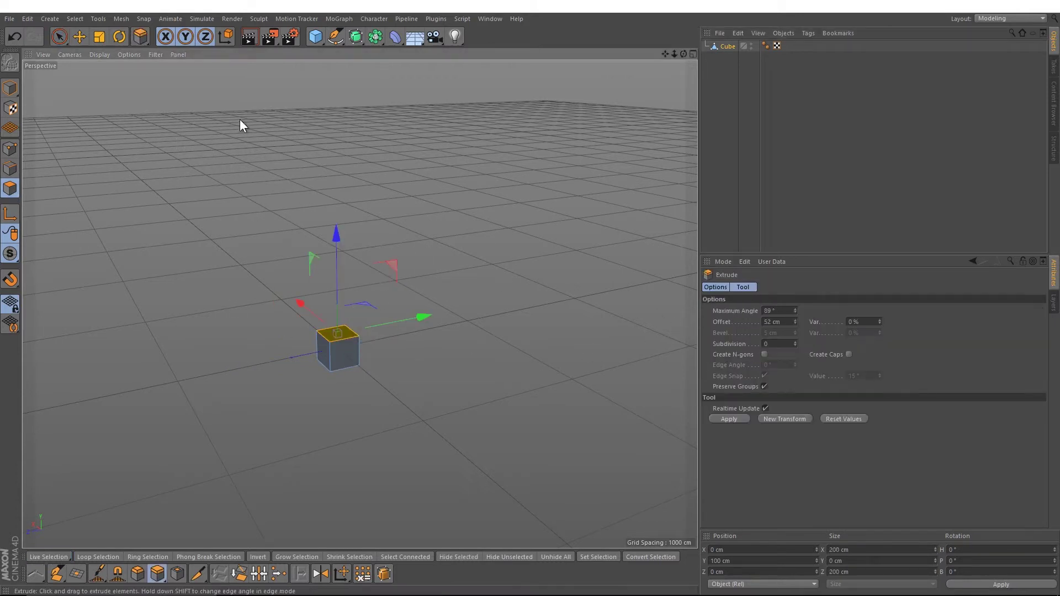
click(99, 37)
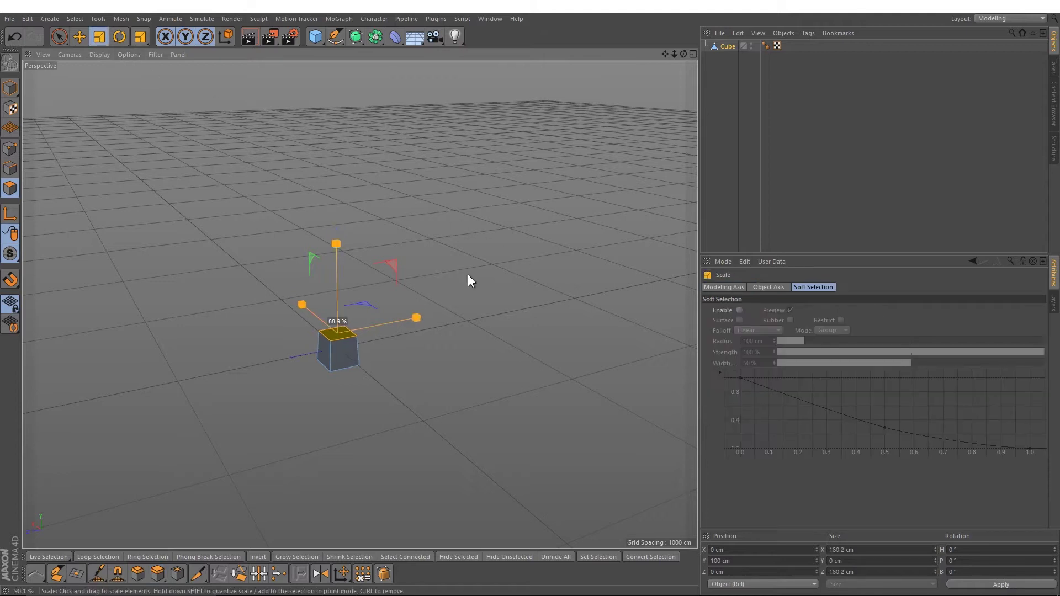
drag(469, 276, 406, 294)
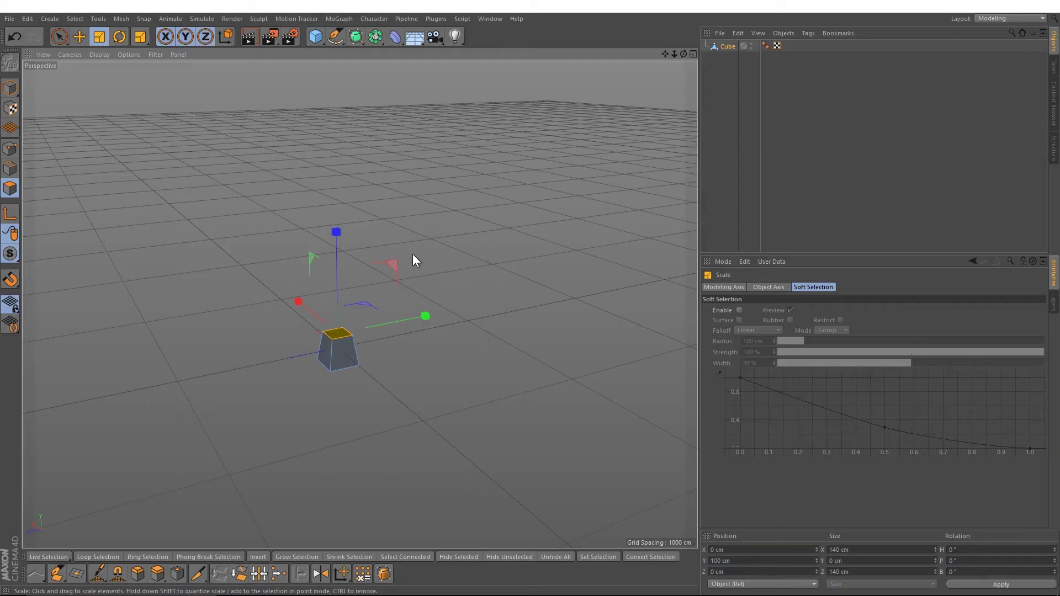
- Extrude the top face upward in two segments, the second about 551 cm, and offset the top to X -250 cm, lowering it slightly
key(d)
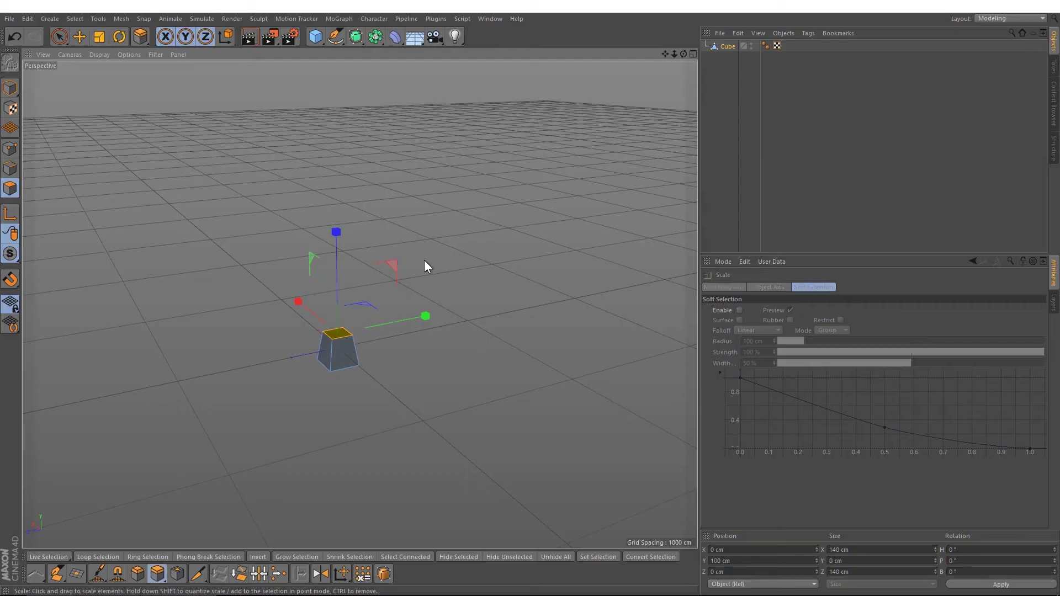
drag(424, 260, 469, 260)
alt+drag(359, 304, 591, 294)
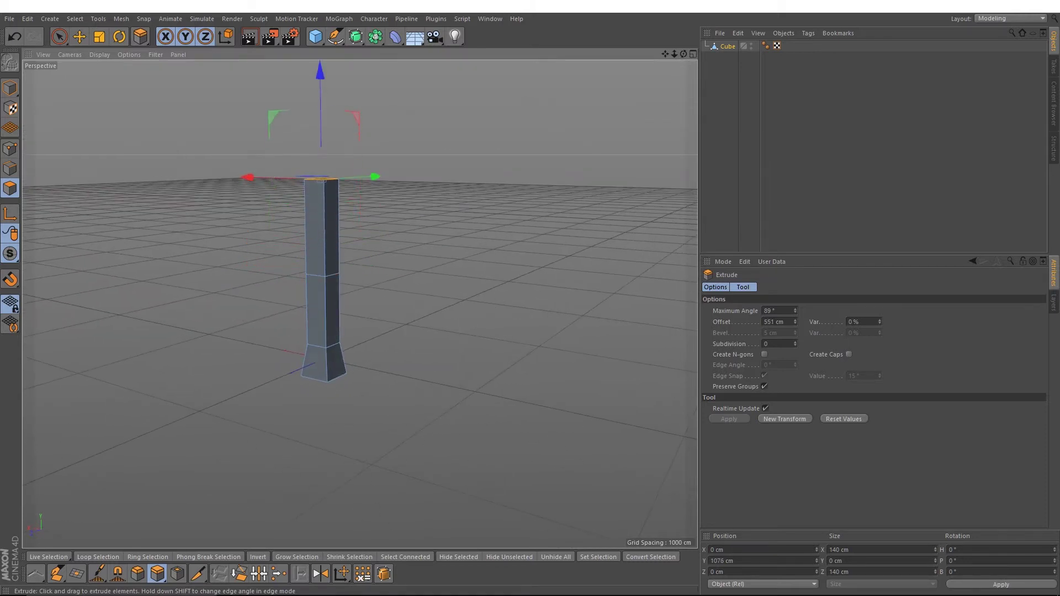
alt+middle_drag(422, 332, 458, 366)
drag(293, 214, 329, 226)
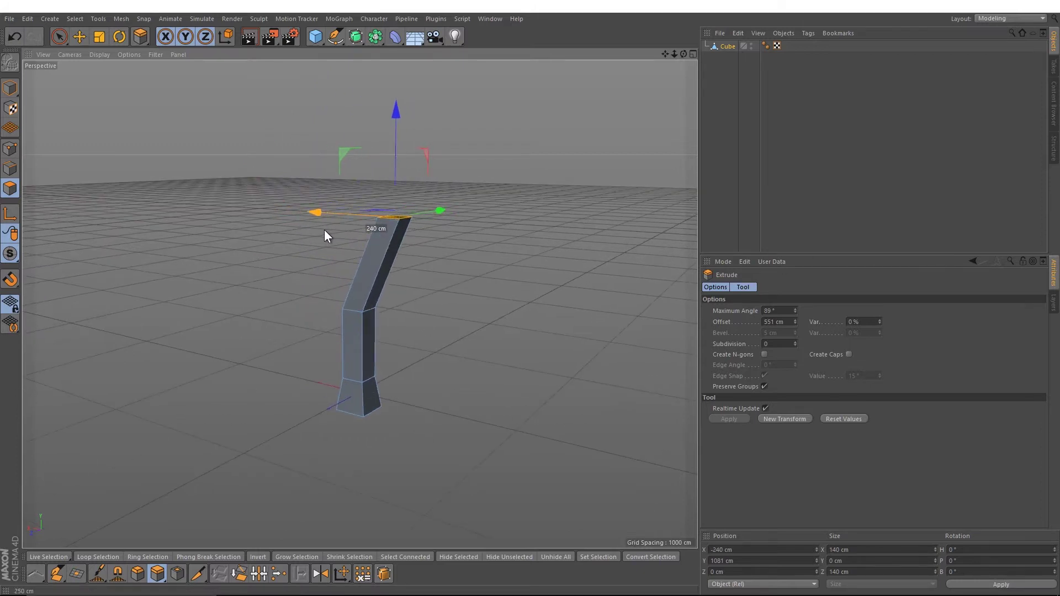
alt+drag(319, 239, 359, 237)
drag(403, 138, 397, 162)
- Extrude the trunk's top face upward by 375 cm and scale the new end to 112 cm
alt+drag(497, 276, 465, 276)
drag(456, 327, 512, 331)
alt+middle_drag(478, 370, 440, 434)
click(101, 39)
drag(441, 243, 439, 286)
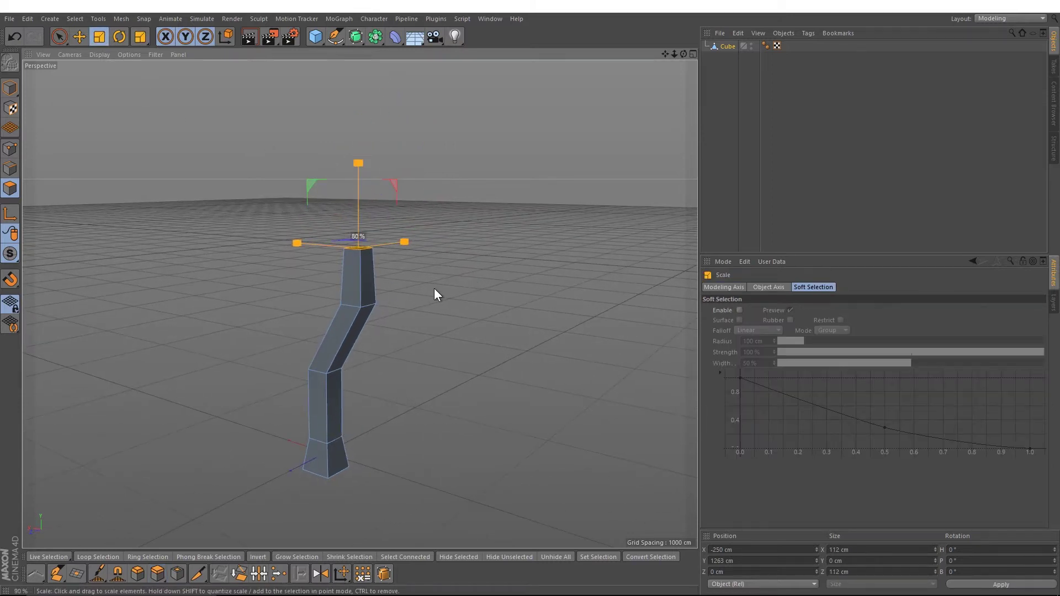
- Extrude the next trunk segment upward, taper its end to 67.2 cm, and shift it to X -130 cm, Z -90 cm
key(d)
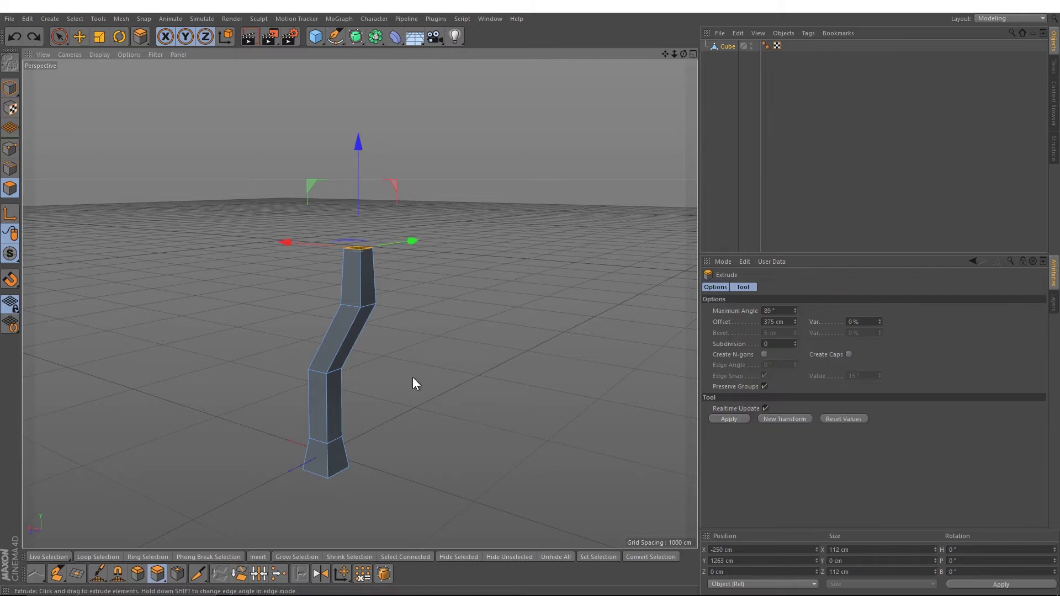
drag(380, 274, 370, 360)
key(t)
key(r)
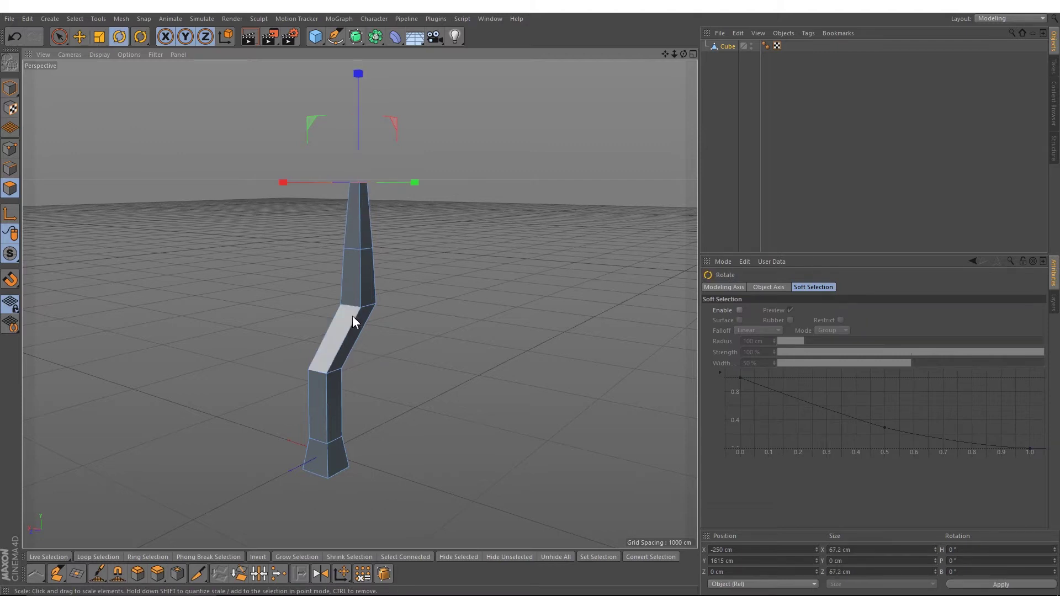
key(e)
drag(301, 181, 284, 196)
alt+drag(438, 255, 373, 230)
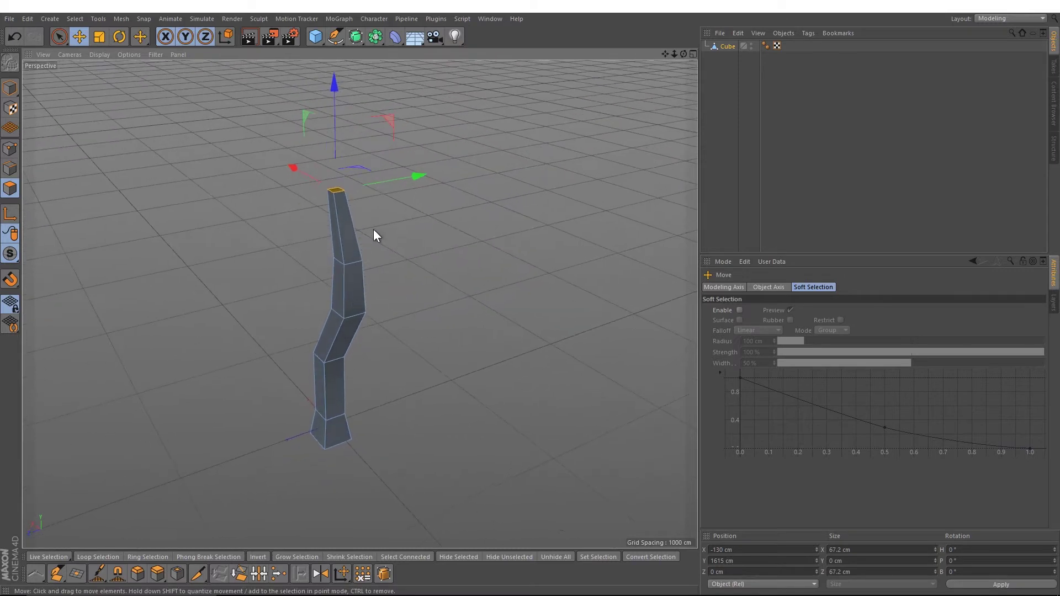
drag(376, 180, 391, 181)
- Extrude the top face 373 cm, taper the end to 33.6 cm, and shift it to X -70 cm, Z -60 cm
alt+drag(416, 226, 474, 235)
key(d)
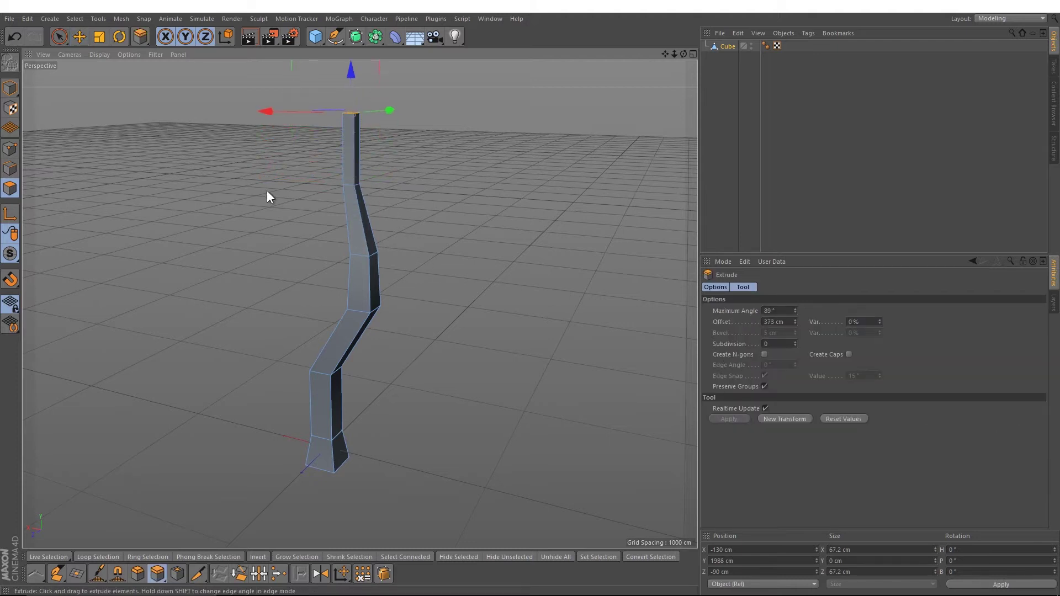
key(t)
drag(523, 277, 286, 307)
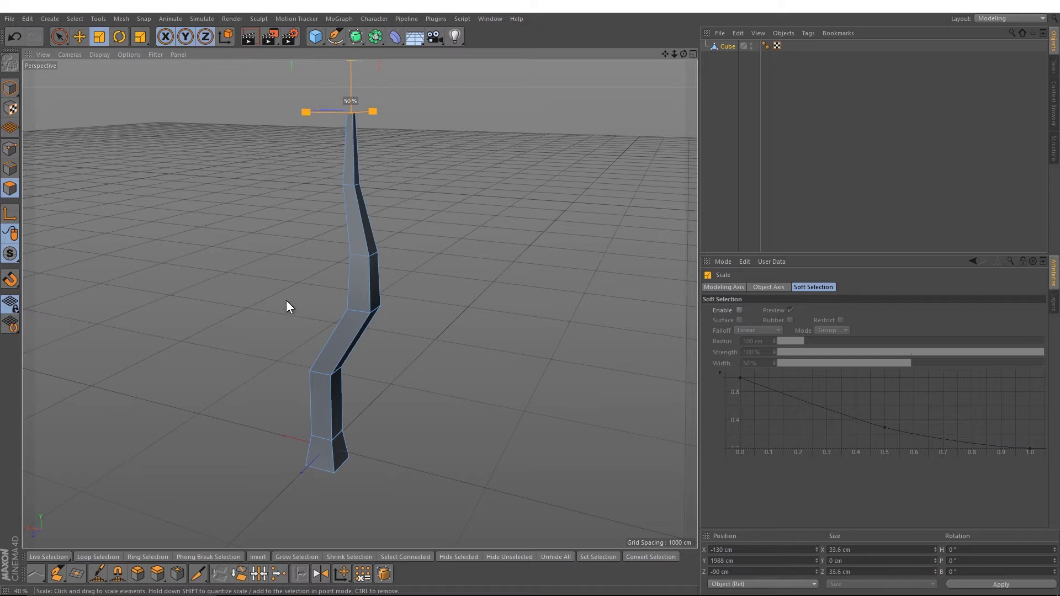
key(r)
key(e)
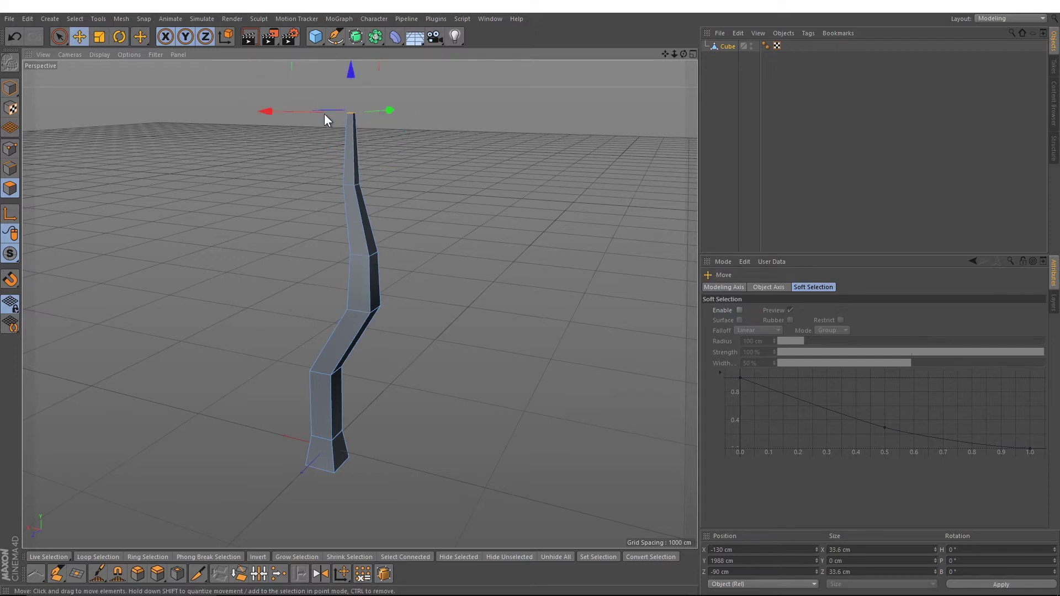
drag(324, 114, 310, 113)
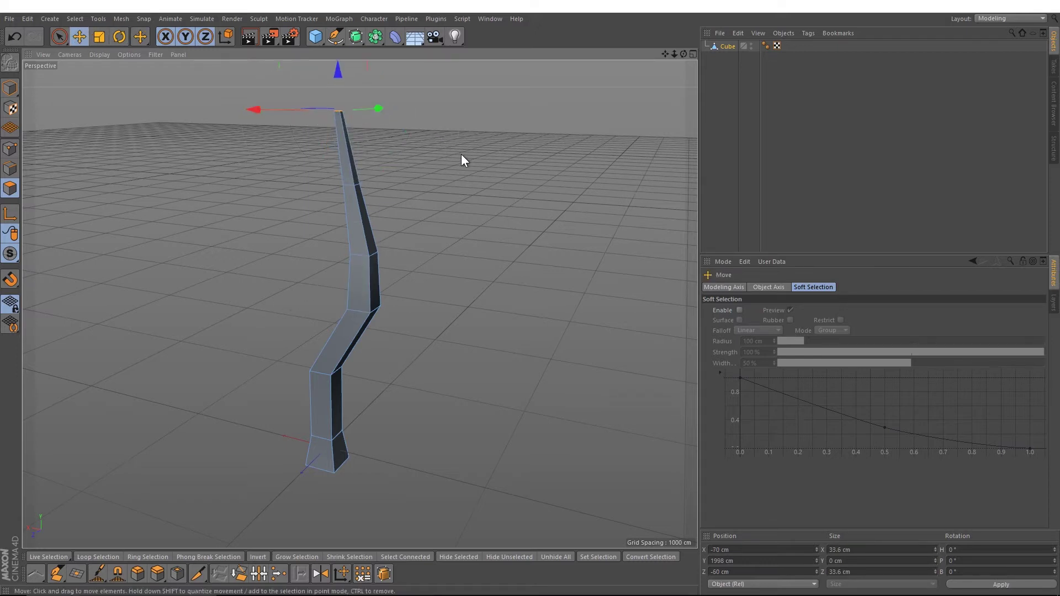
- Extrude the trunk's top another 252 cm and scale its end face down to about 10 cm
alt+drag(462, 154, 457, 186)
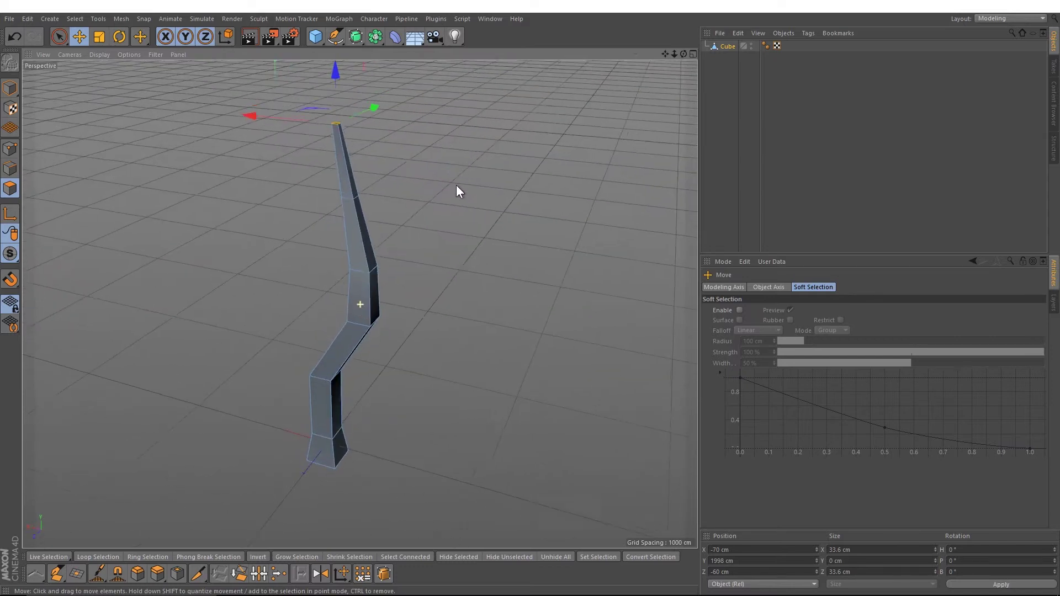
alt+middle_drag(456, 185, 464, 241)
key(d)
drag(464, 241, 602, 241)
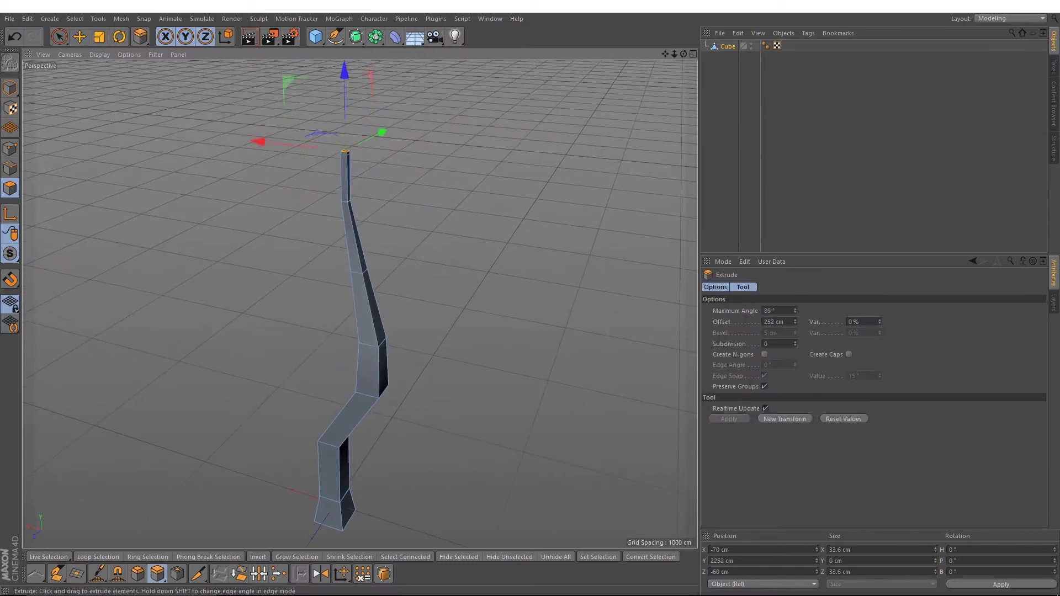
key(t)
drag(403, 218, 185, 247)
- Extend the trunk tip with a 17 cm extrusion pulled slightly down and a further 72.9 cm extrusion
key(d)
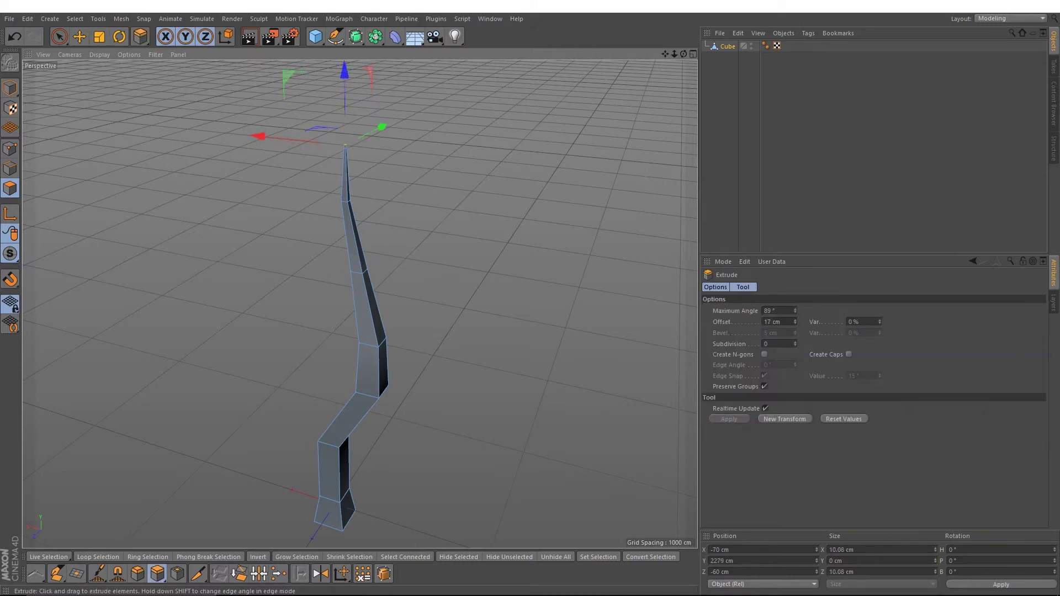
scroll(359, 161, up, 5)
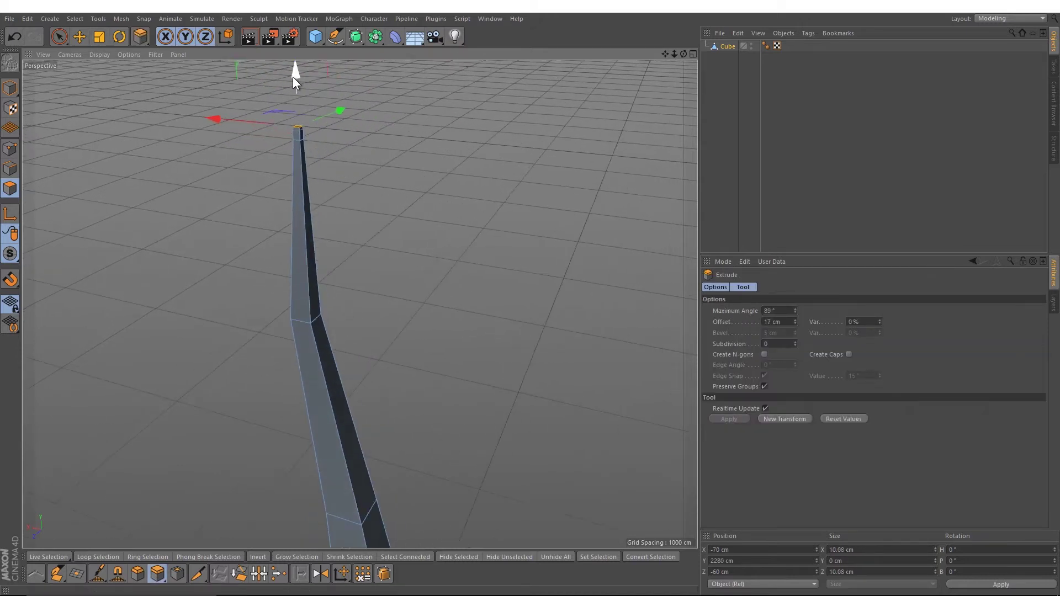
drag(293, 77, 297, 82)
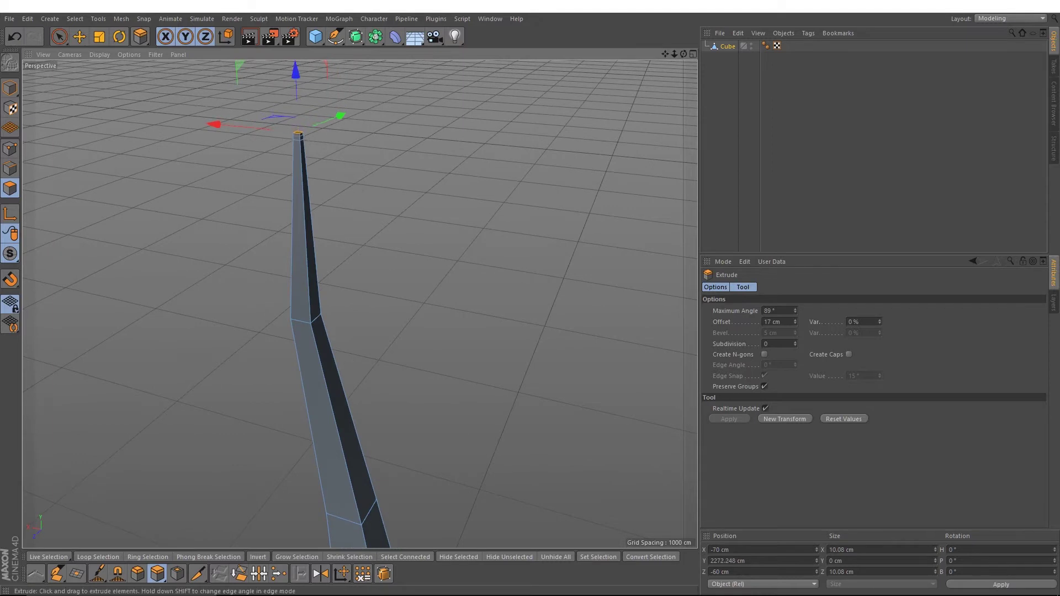
drag(284, 213, 325, 214)
alt+middle_drag(334, 221, 402, 371)
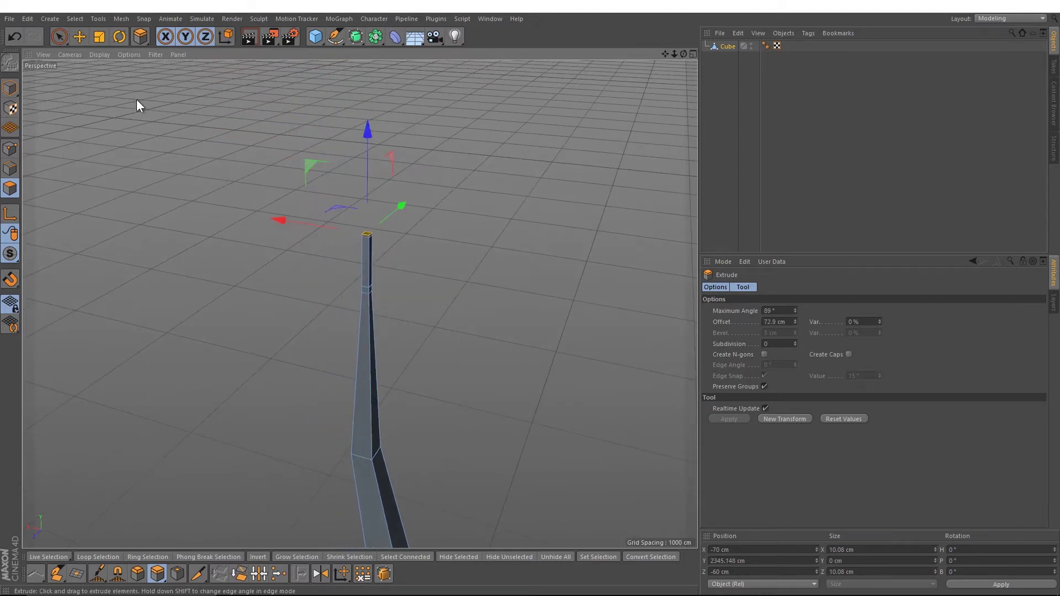
- Scale the tip face to about 5 cm, shift it to X about -53 cm, and extrude it 59 cm
key(t)
shift+drag(182, 240, 24, 274)
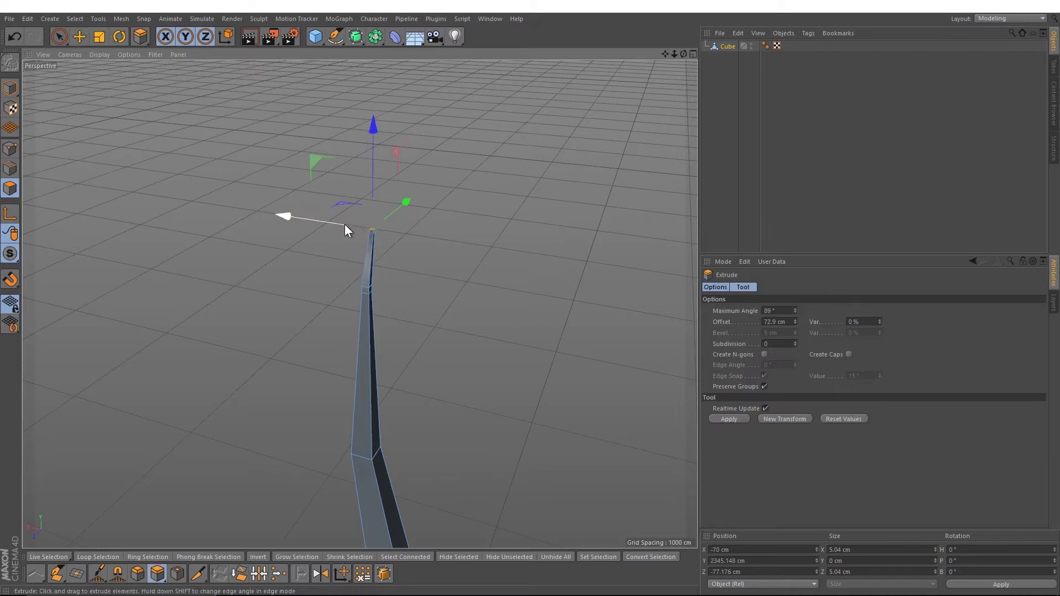
mouse_move(346, 228)
mouse_down()
mouse_move(333, 233)
mouse_move(364, 227)
mouse_up()
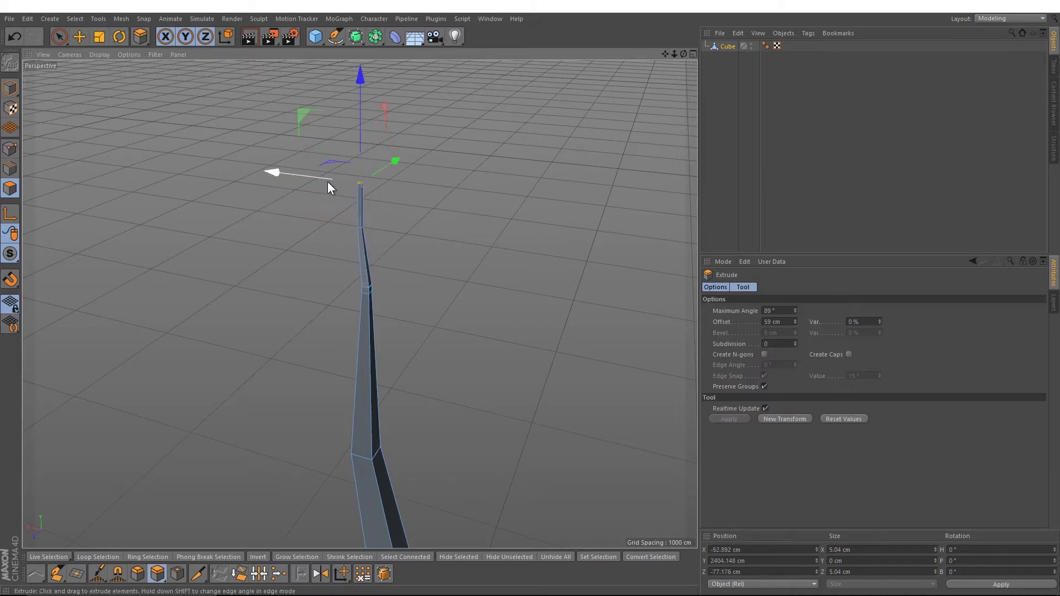
- Bend the last tip segment over to X about -5 cm and scale its end to 2.52 cm
drag(328, 188, 326, 126)
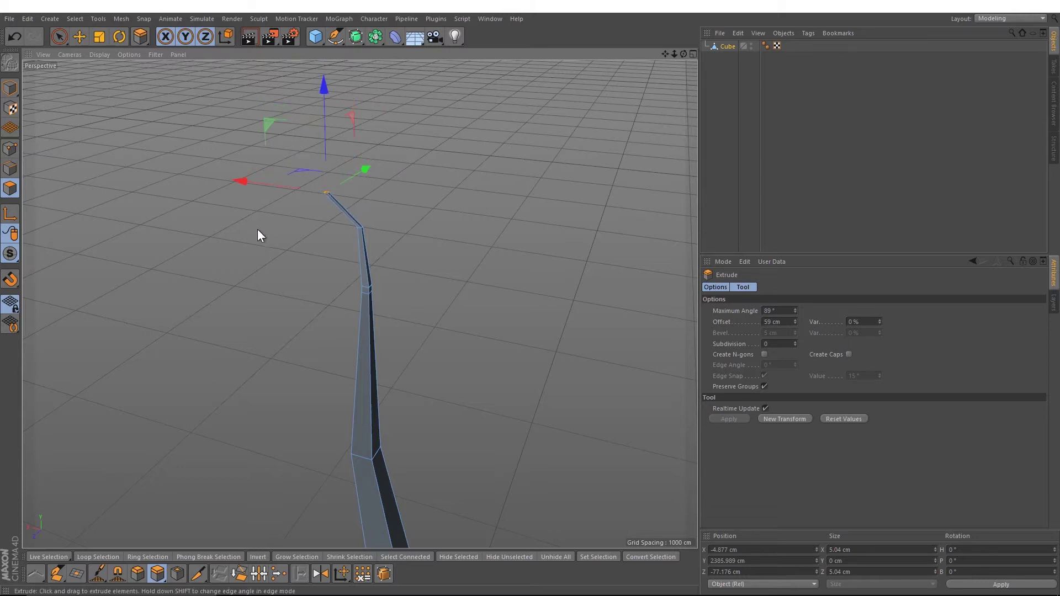
key(t)
drag(270, 277, 412, 204)
- Delete the trunk's Phong tag and render the view to check the faceted low-poly shading
key(ctrl+r)
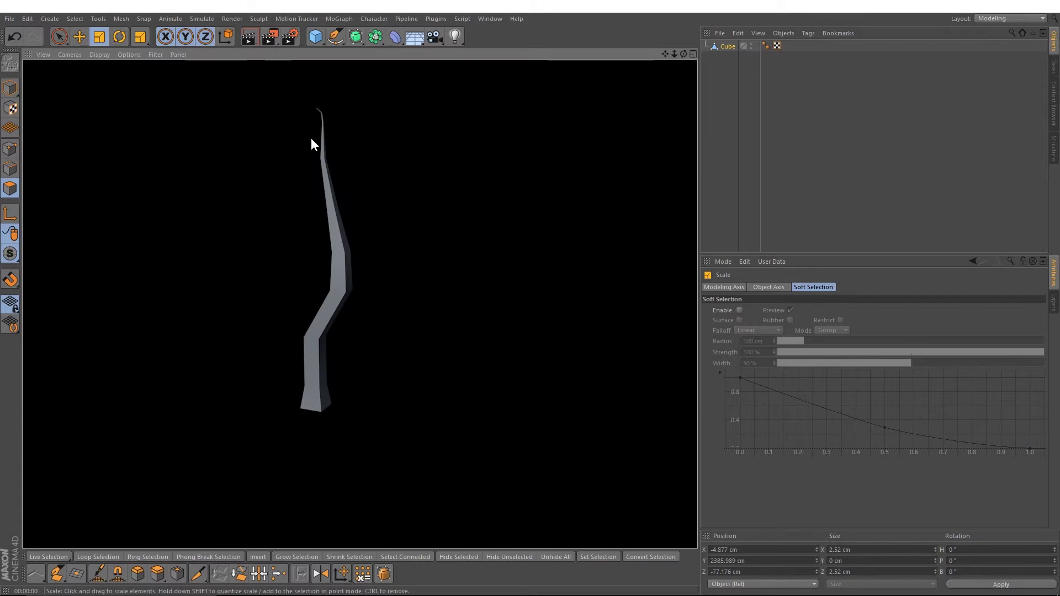
click(723, 99)
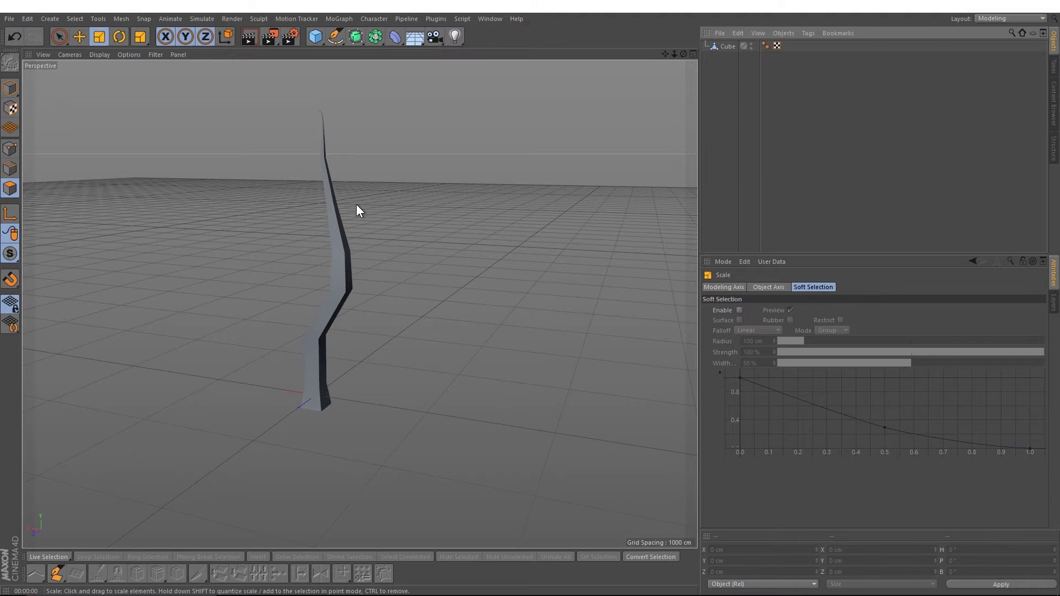
click(770, 45)
key(Delete)
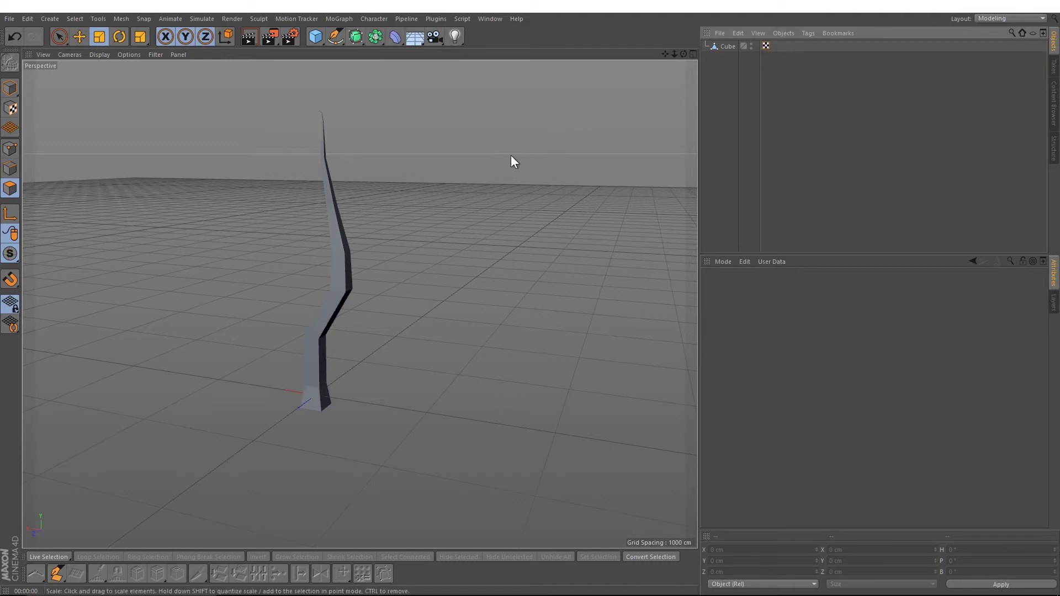
key(ctrl+r)
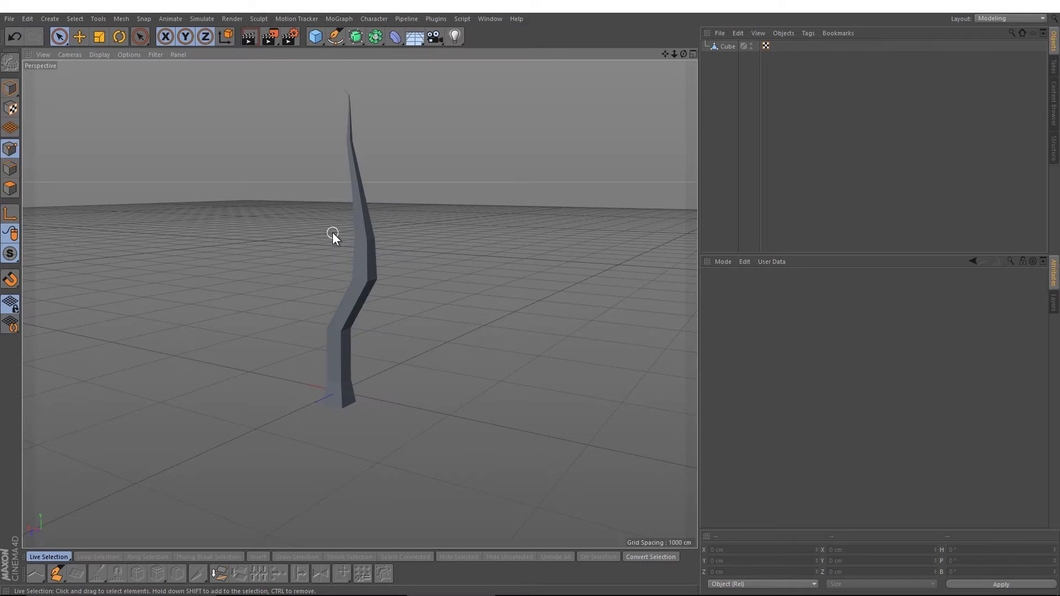
- Draw a five-point zigzag branch spline with the Pen in the Front view, running outward from the middle of the trunk
click(334, 36)
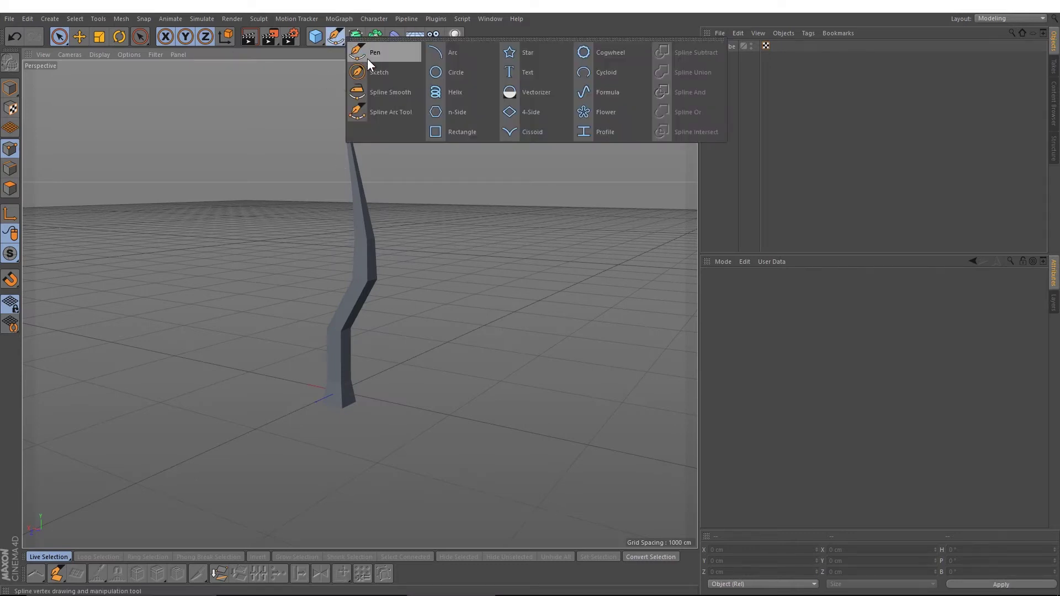
click(369, 58)
middle_click(318, 320)
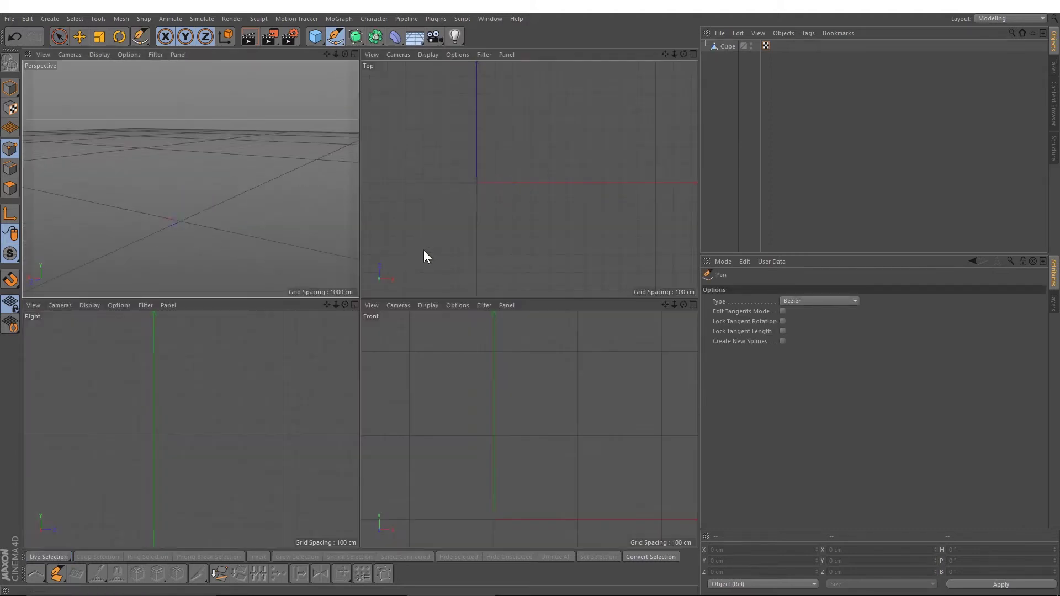
middle_click(514, 396)
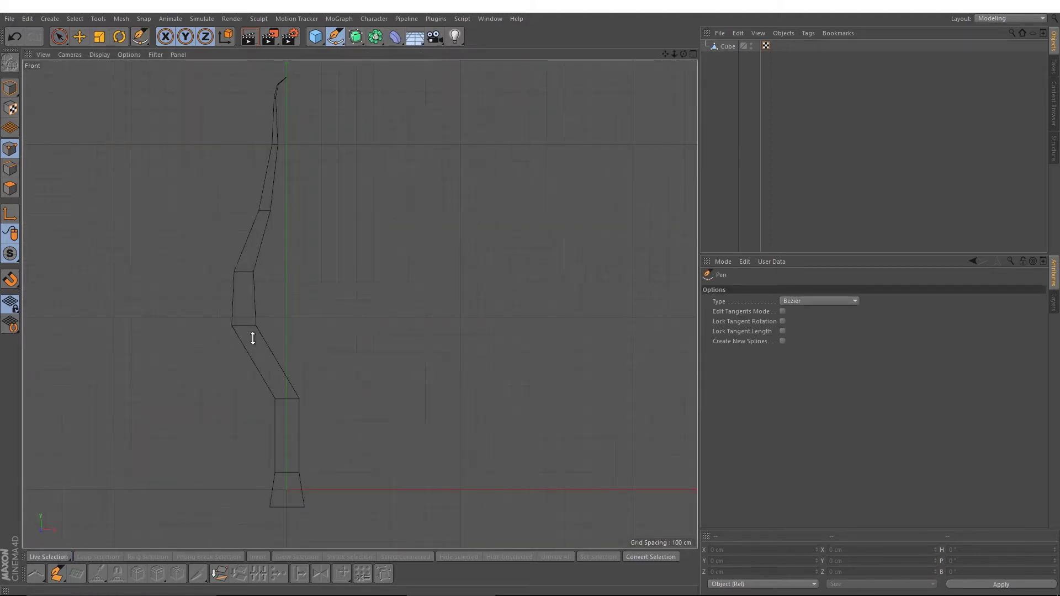
click(246, 305)
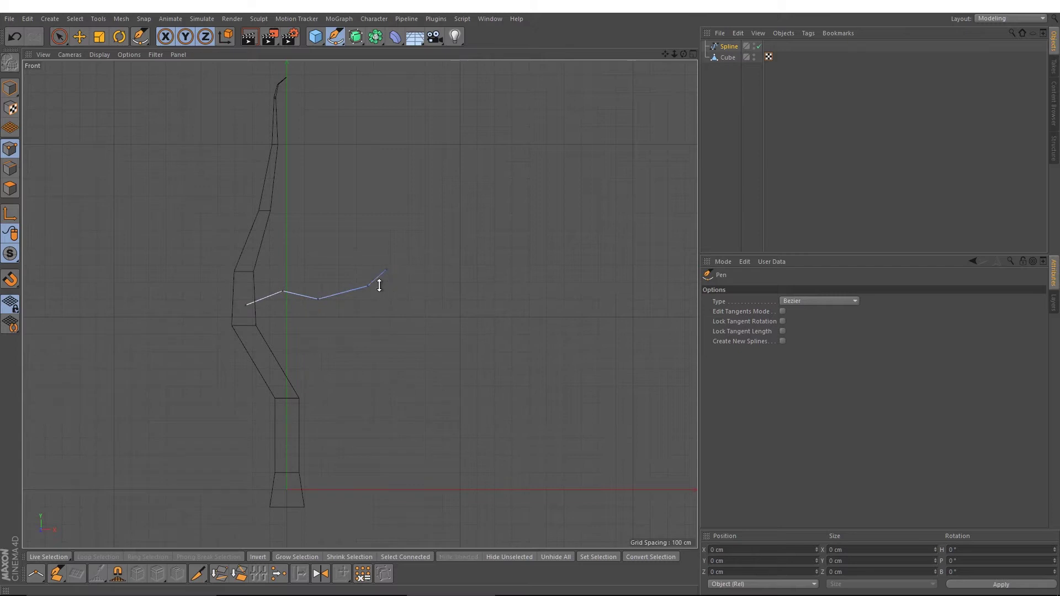
- Offset the branch spline's points alternately in depth and raise its tip to X about 541, Y about 1276 and Z about 145 cm
middle_click(372, 285)
click(59, 36)
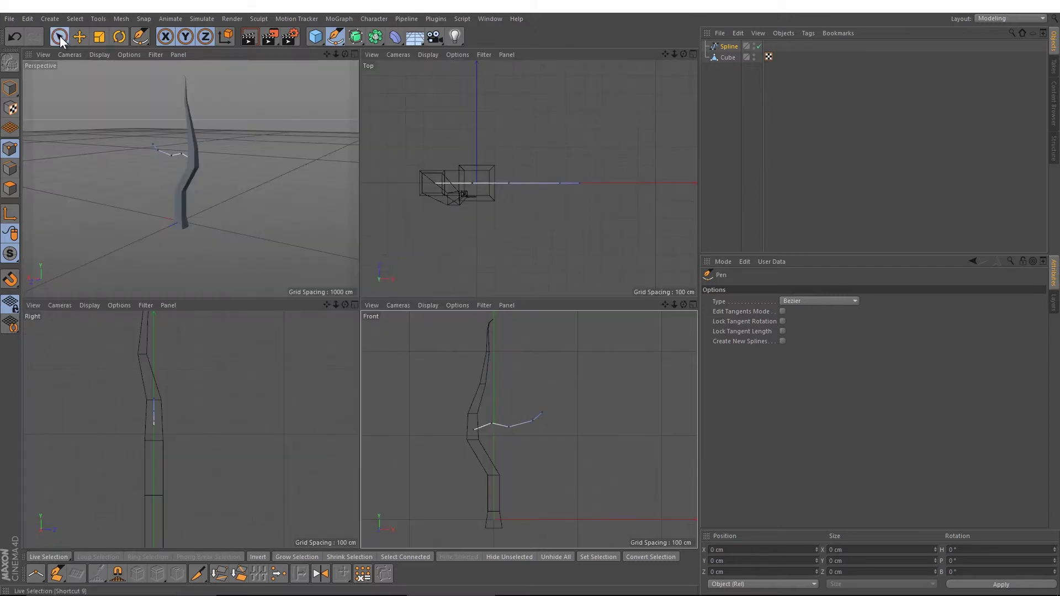
middle_click(513, 181)
click(243, 313)
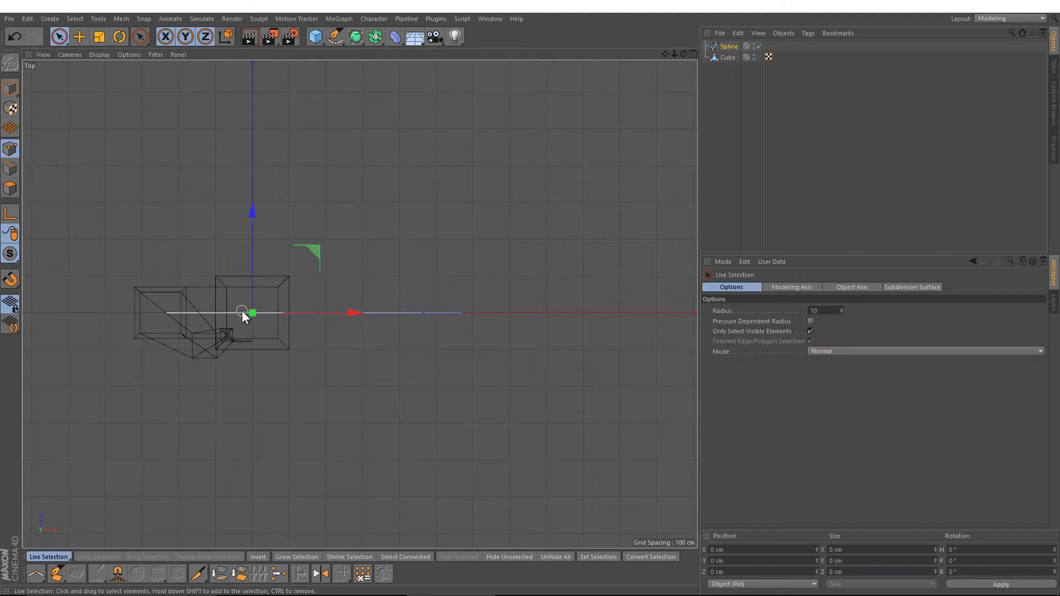
middle_click(275, 295)
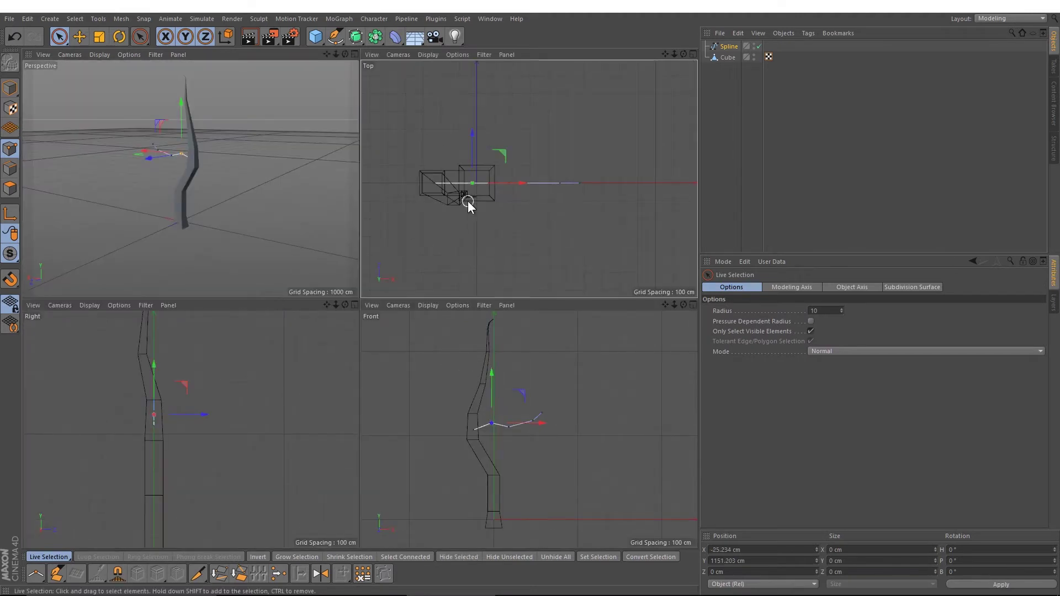
drag(471, 161, 561, 151)
click(555, 184)
click(561, 185)
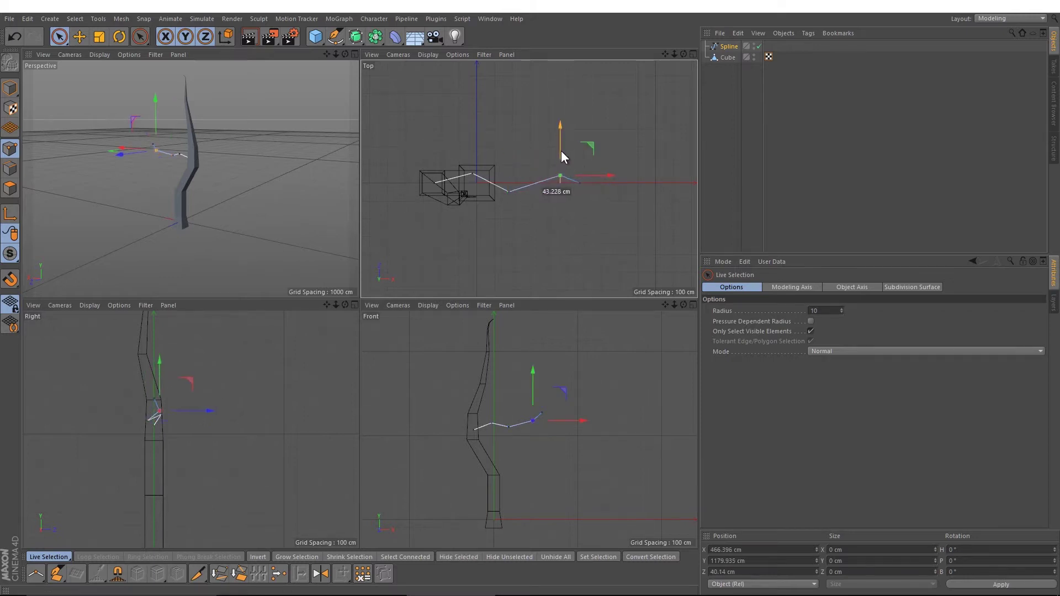
drag(565, 189, 600, 176)
middle_click(239, 175)
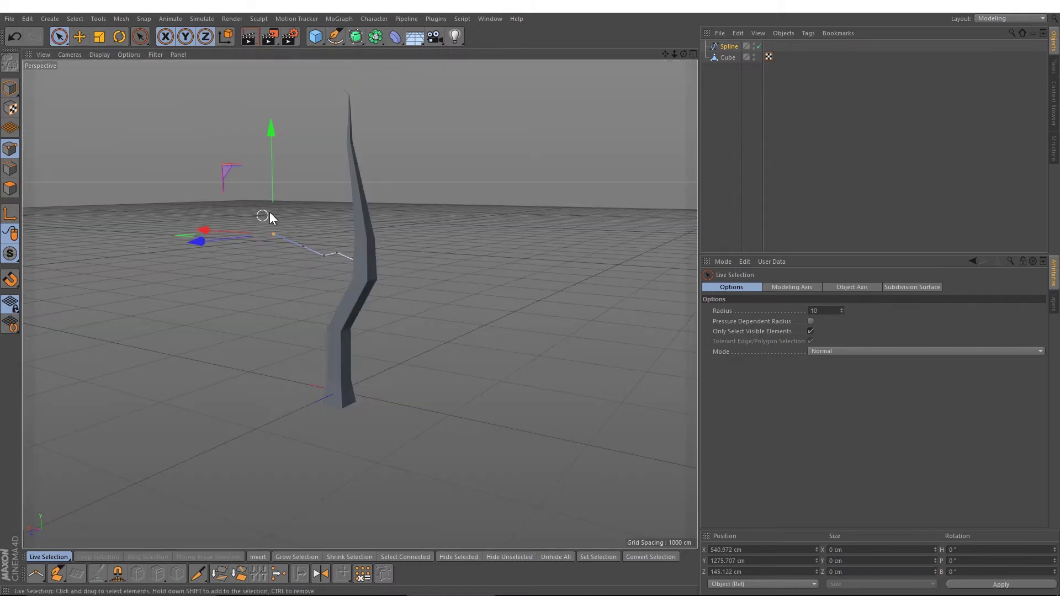
click(714, 96)
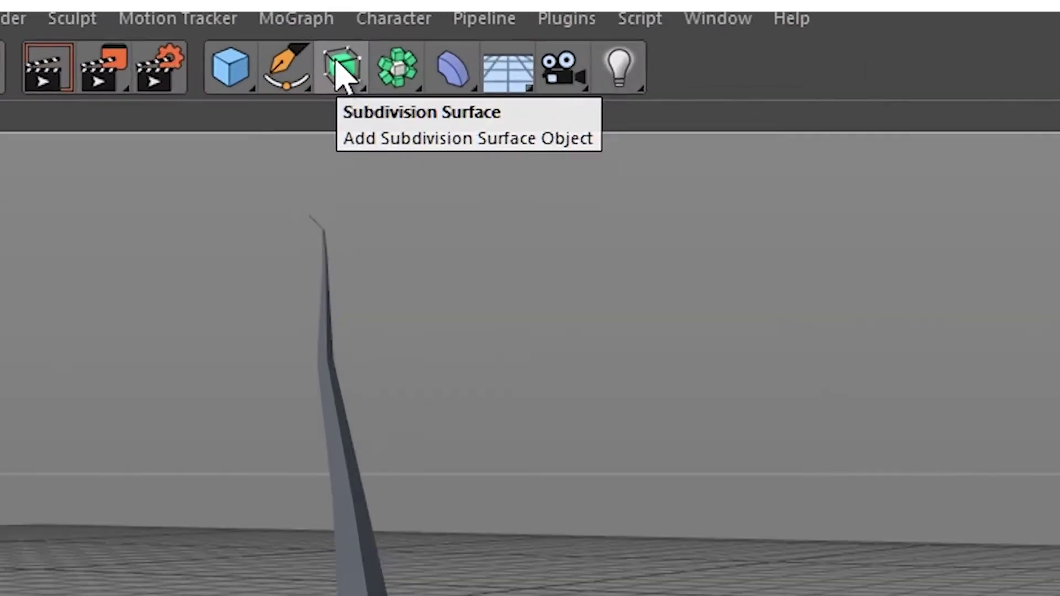
- Add a Sweep object and a Rectangle spline to serve as the branch's cross-section
click(356, 40)
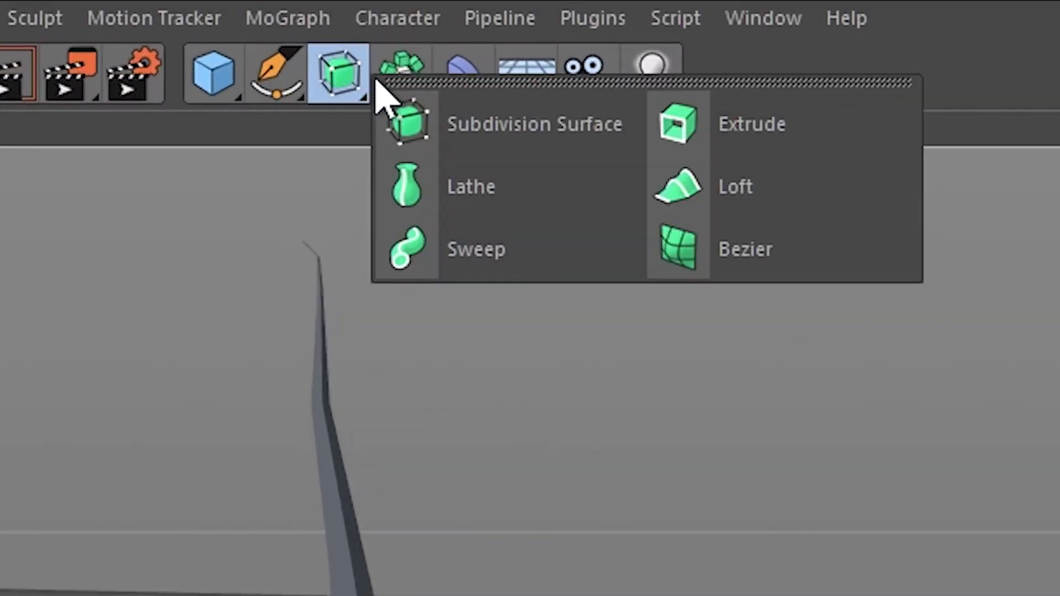
click(422, 260)
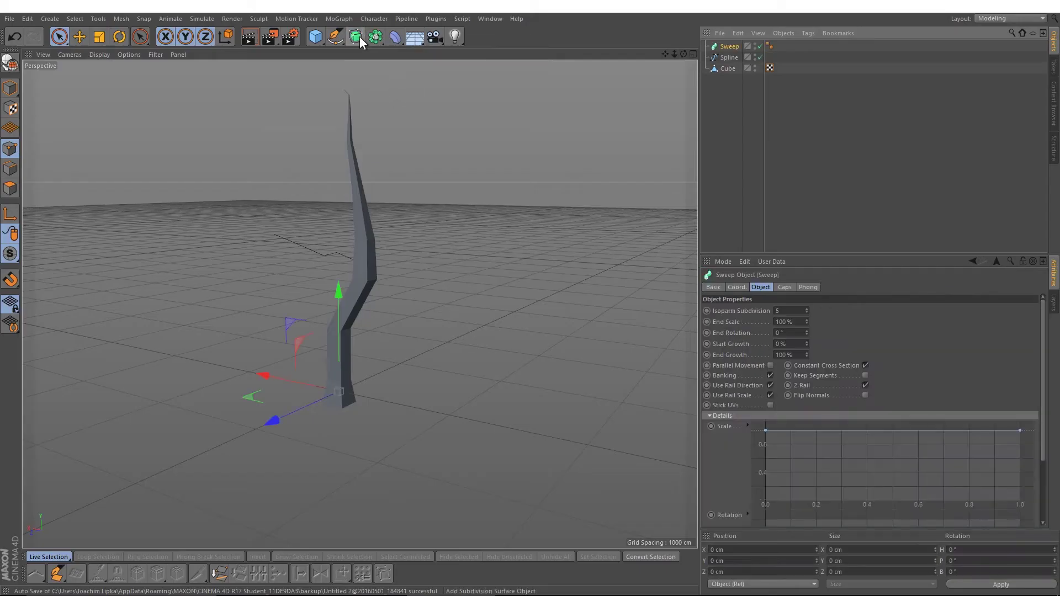
drag(355, 40, 436, 149)
click(344, 39)
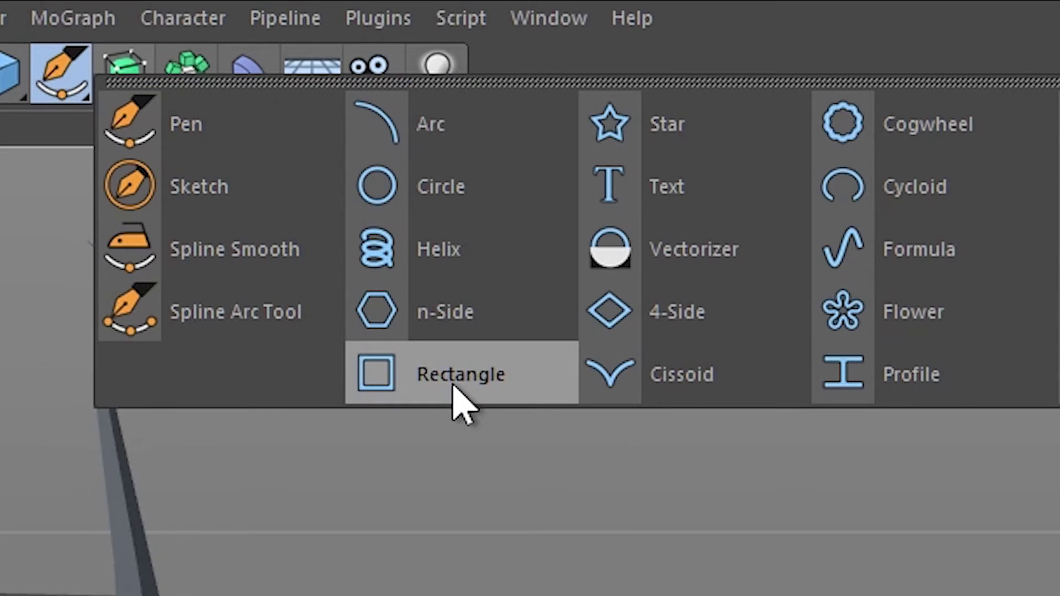
click(454, 387)
- Make the branch spline and the rectangle children of the Sweep, with the rectangle above the spline
click(742, 135)
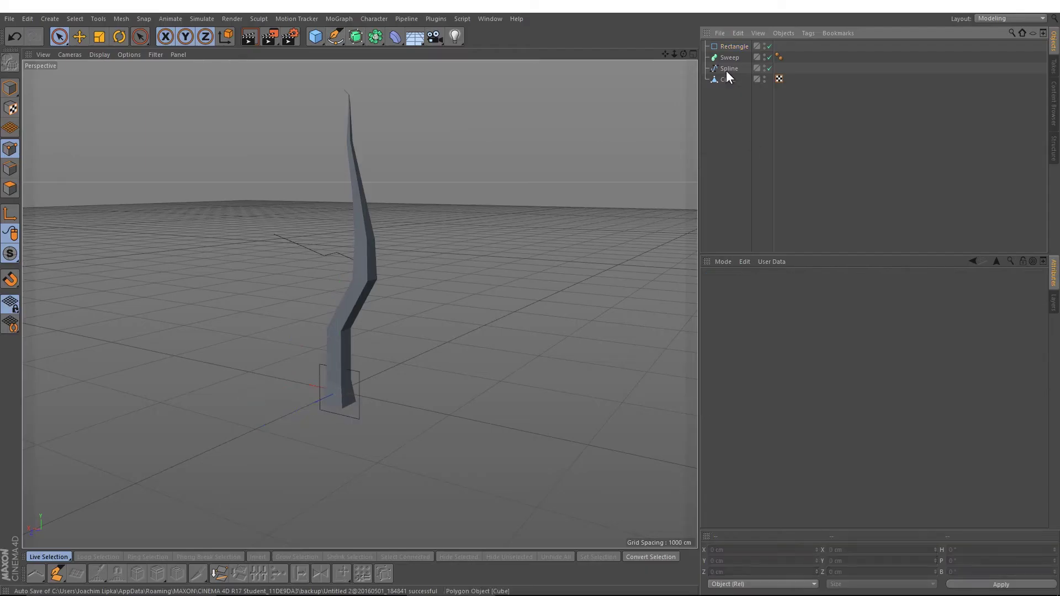
drag(589, 103, 596, 85)
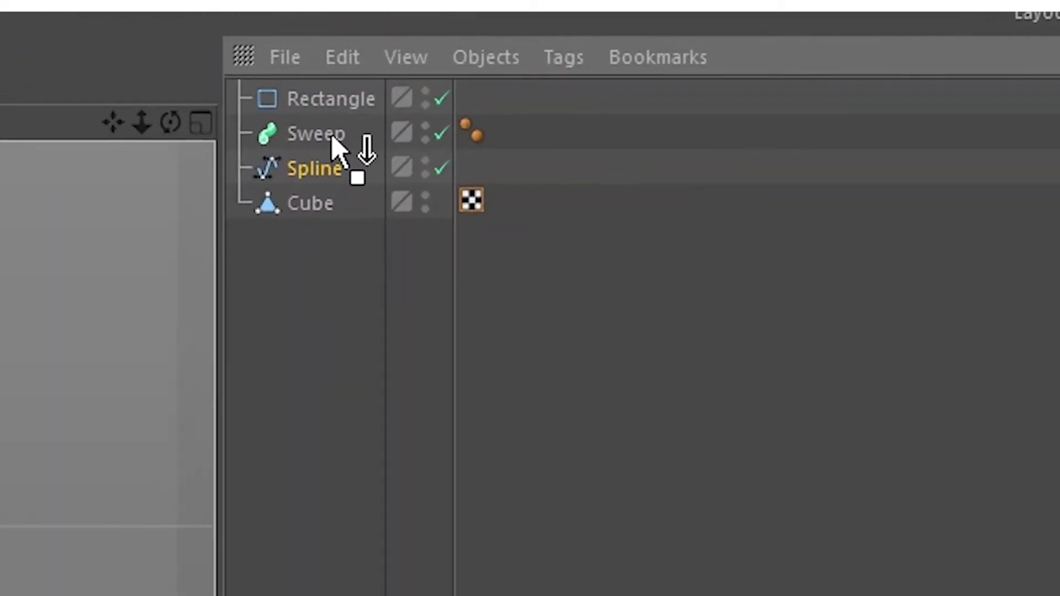
drag(336, 142, 336, 142)
mouse_move(332, 99)
mouse_down()
mouse_move(341, 142)
mouse_move(324, 152)
mouse_move(322, 108)
mouse_up()
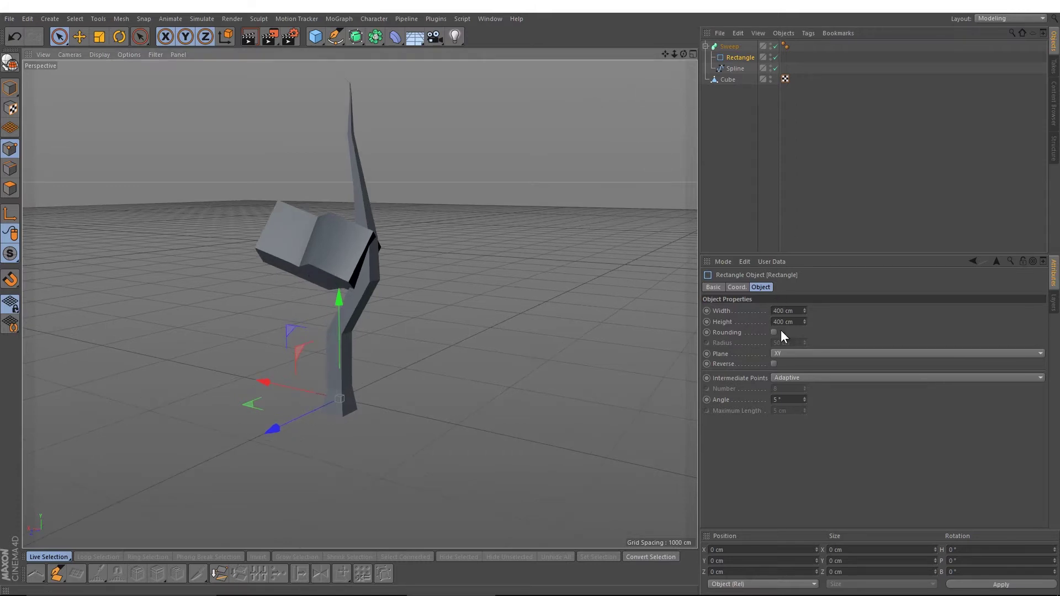
- Set the rectangle profile's width and height to 35 cm
double_click(782, 311)
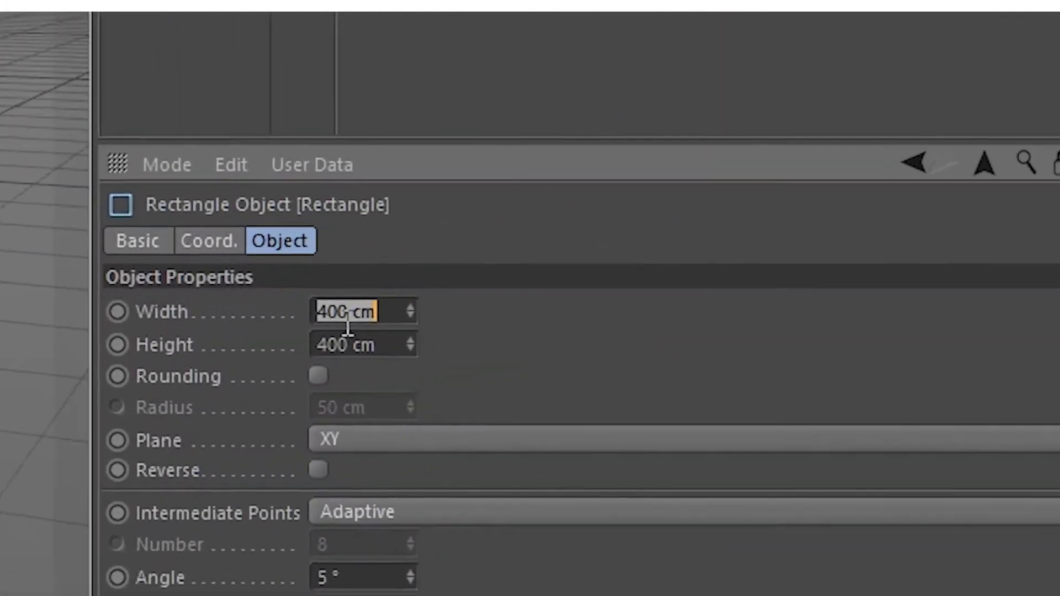
text(35)
key(Return)
double_click(362, 341)
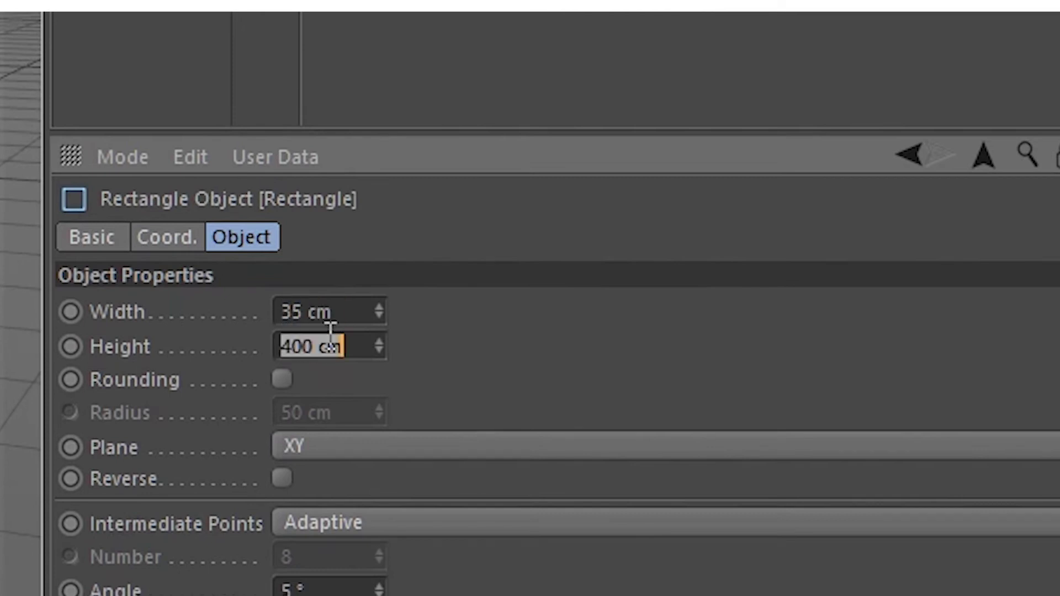
text(35)
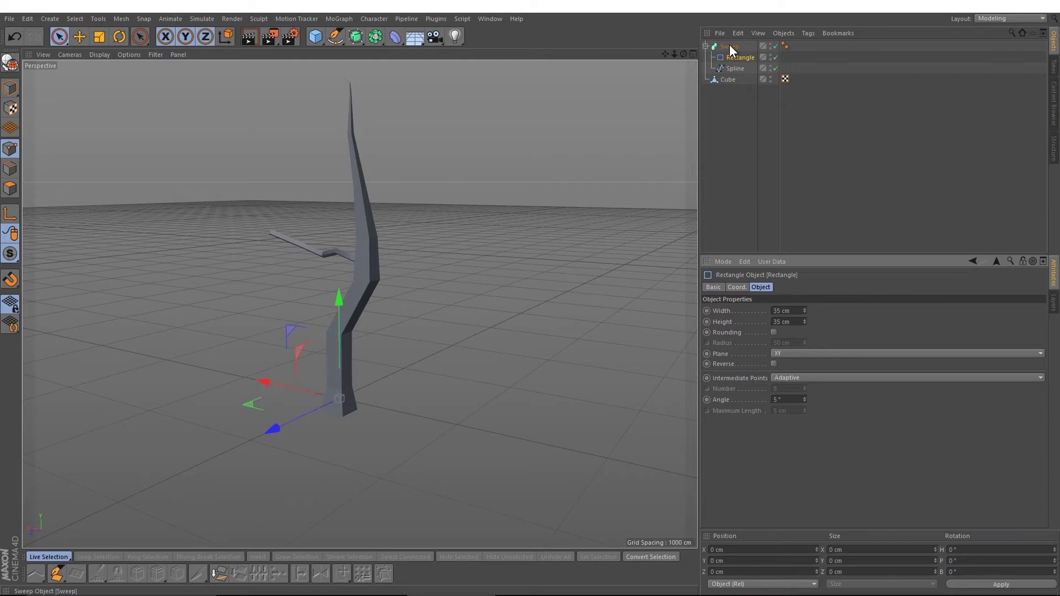
- Lower the end point of the Sweep's scale curve to about 0.25 to taper the branch toward its tip
click(730, 45)
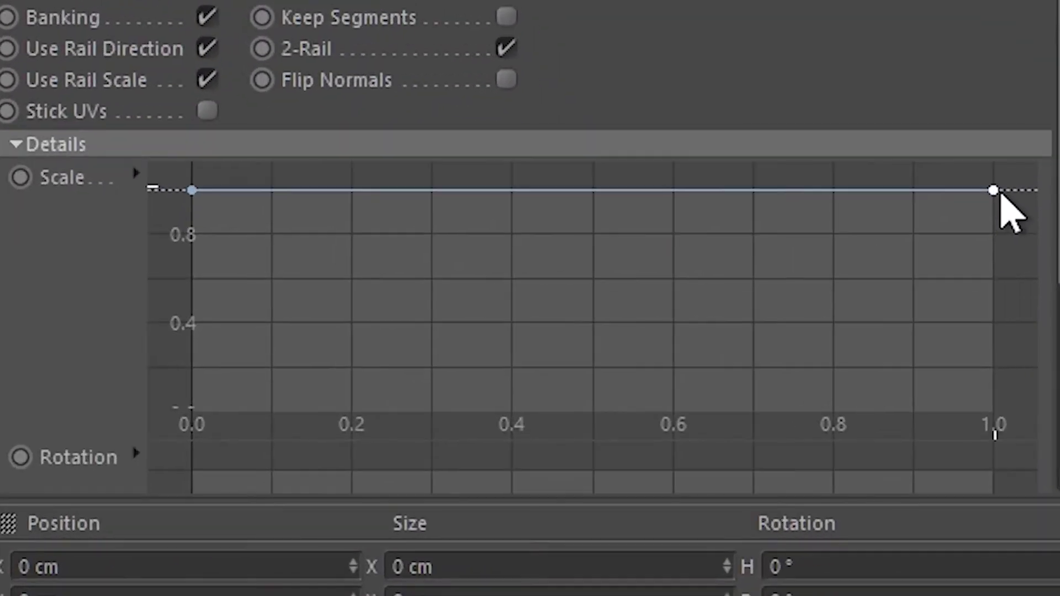
drag(1019, 431, 1023, 453)
drag(1003, 262, 1052, 332)
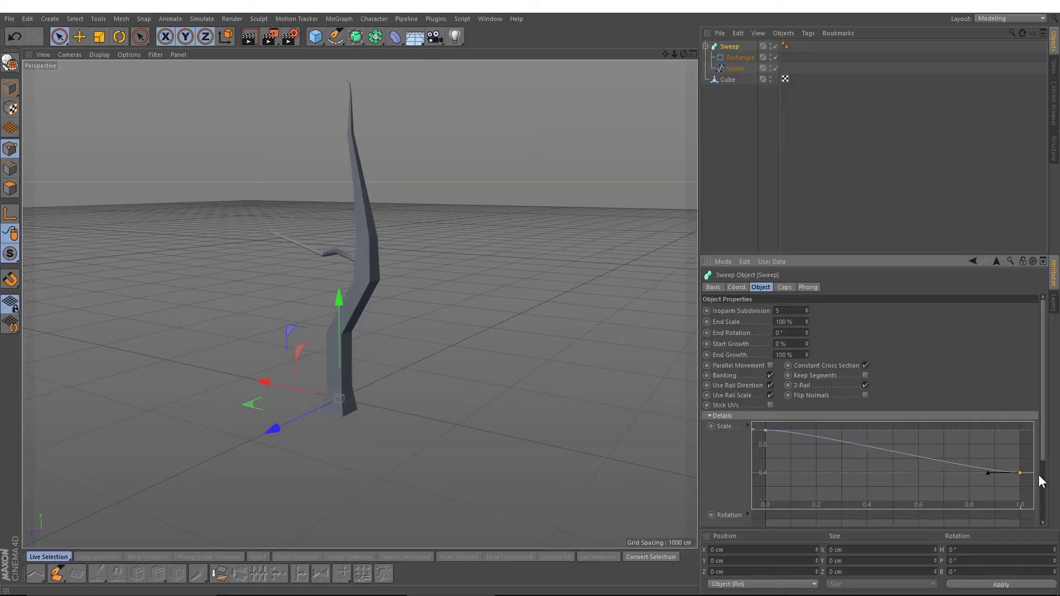
drag(1038, 481, 1038, 482)
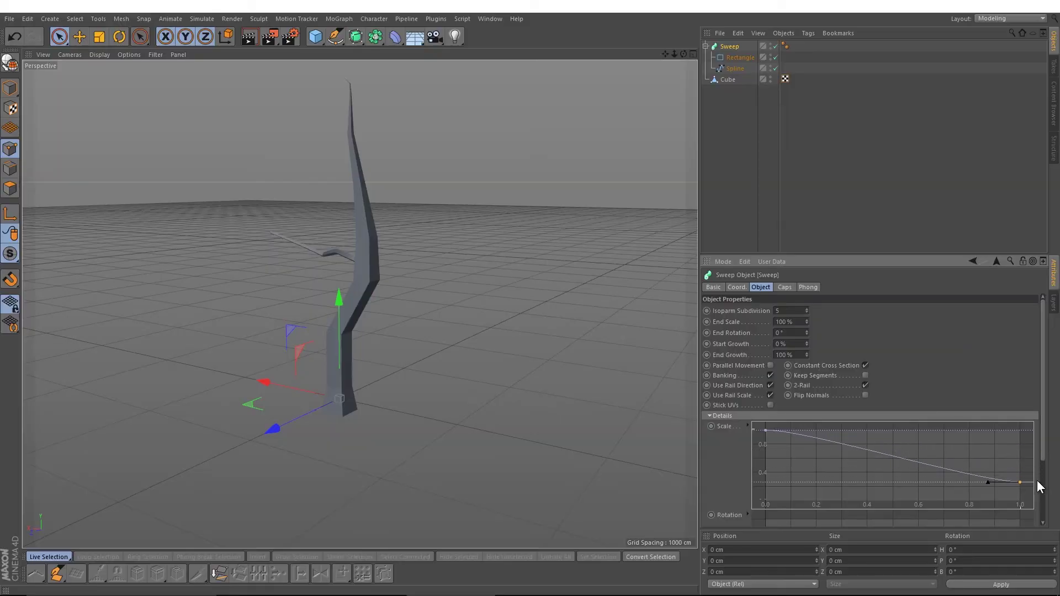
alt+drag(442, 313, 367, 303)
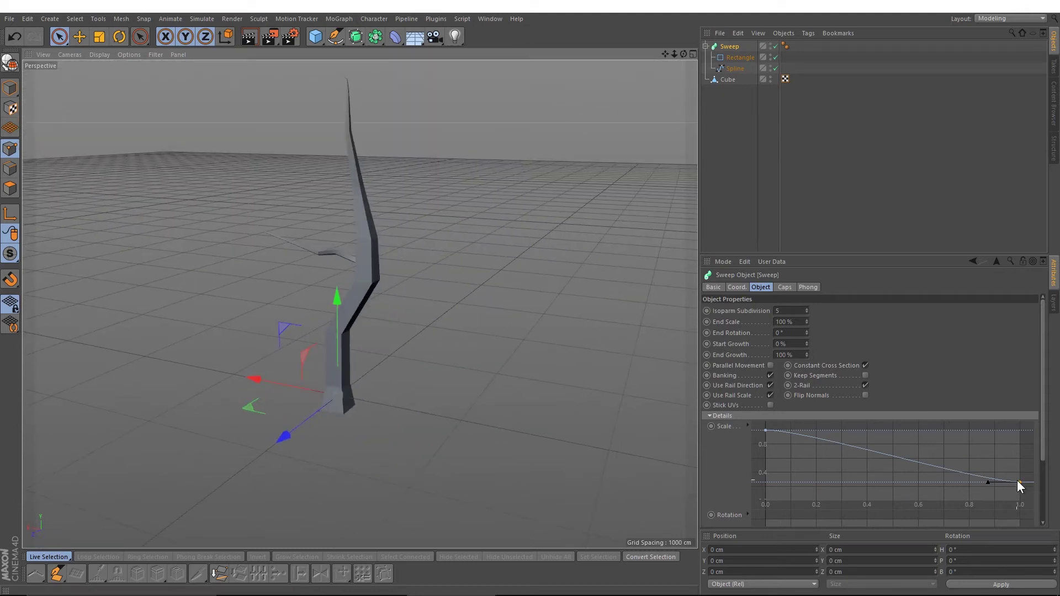
- Raise the end of the Sweep's scale curve back to about 1 and deselect the Sweep
drag(1020, 482, 1029, 429)
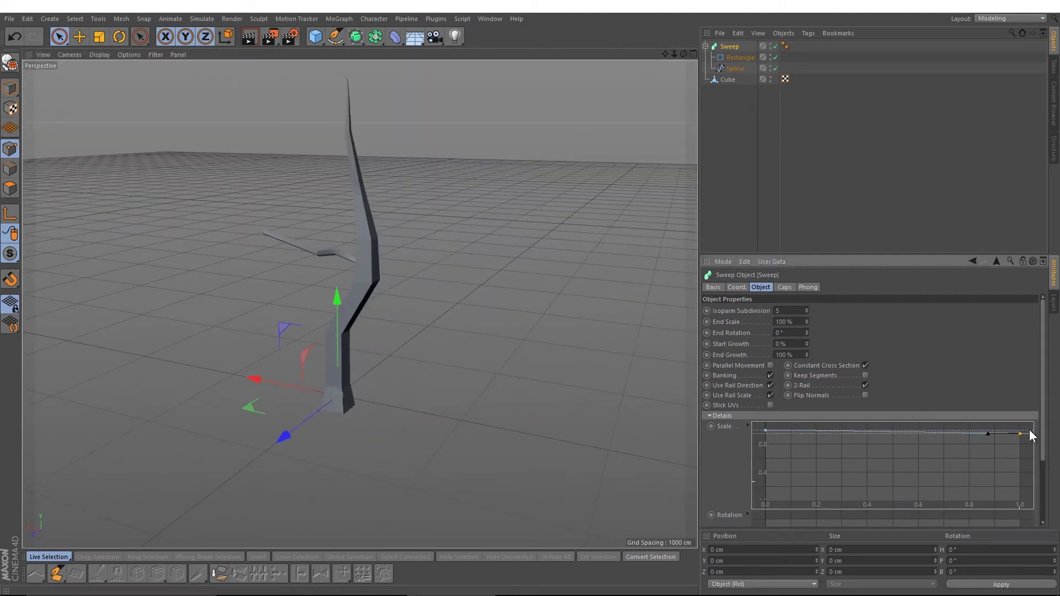
click(710, 416)
click(726, 164)
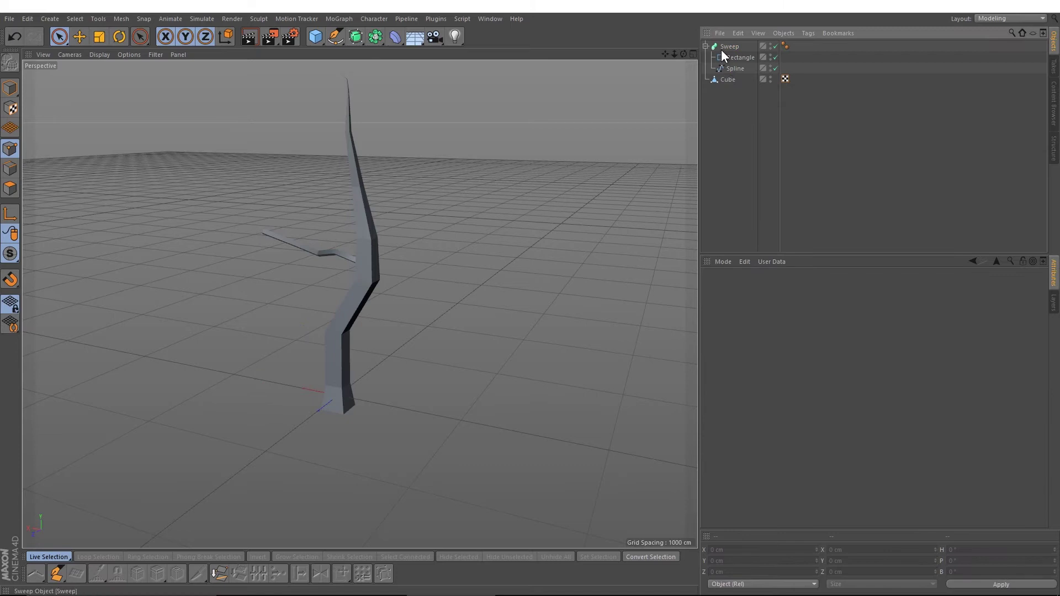
- Taper the branch by lowering the end of the Sweep's scale curve to about 0.55, and inspect it up close
click(730, 47)
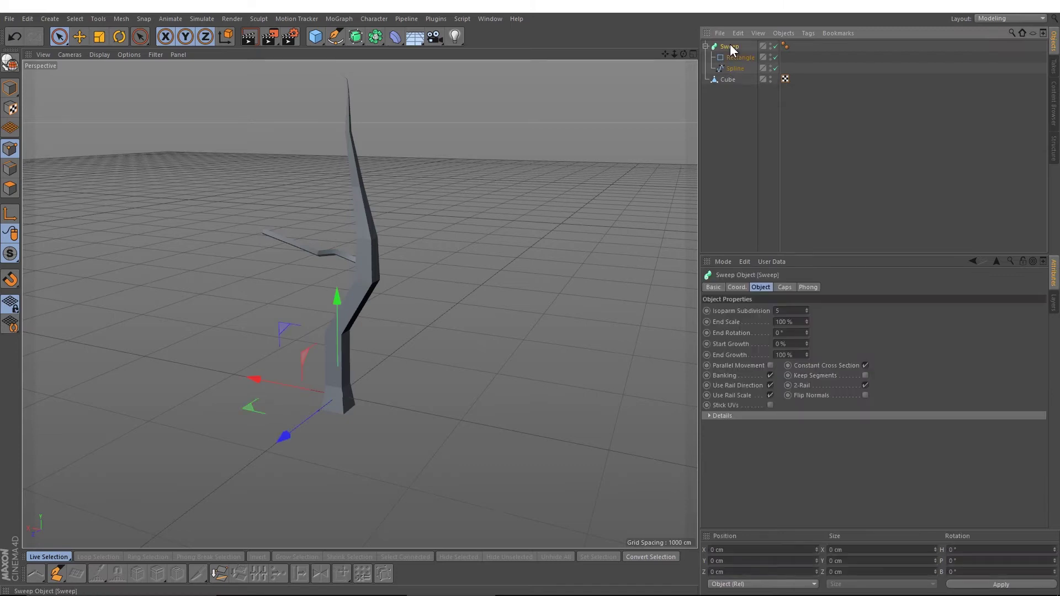
click(709, 416)
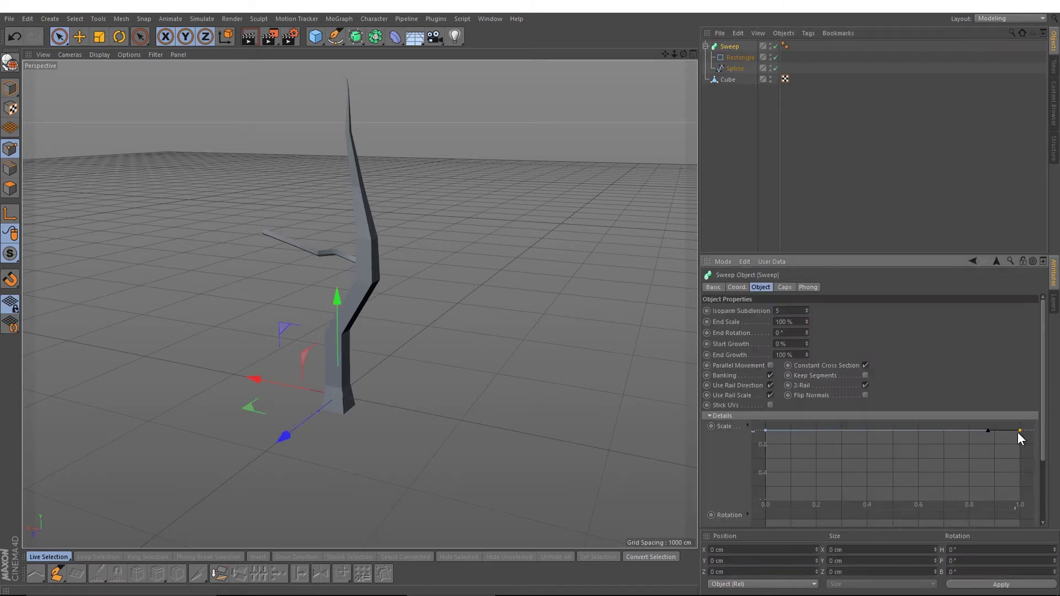
drag(1021, 431, 1049, 465)
alt+right_drag(396, 332, 302, 233)
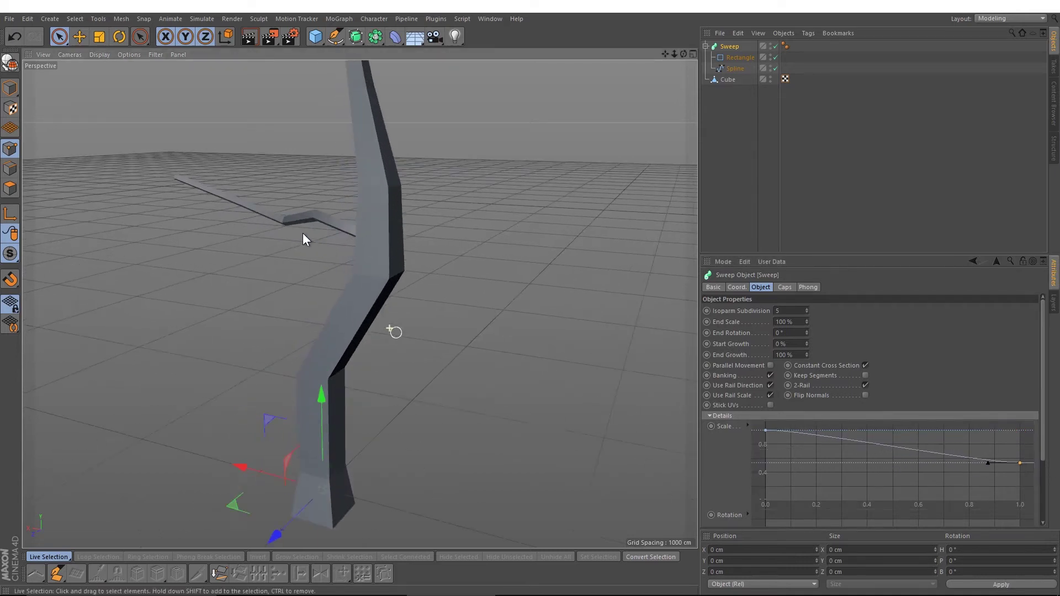
alt+drag(277, 274, 409, 277)
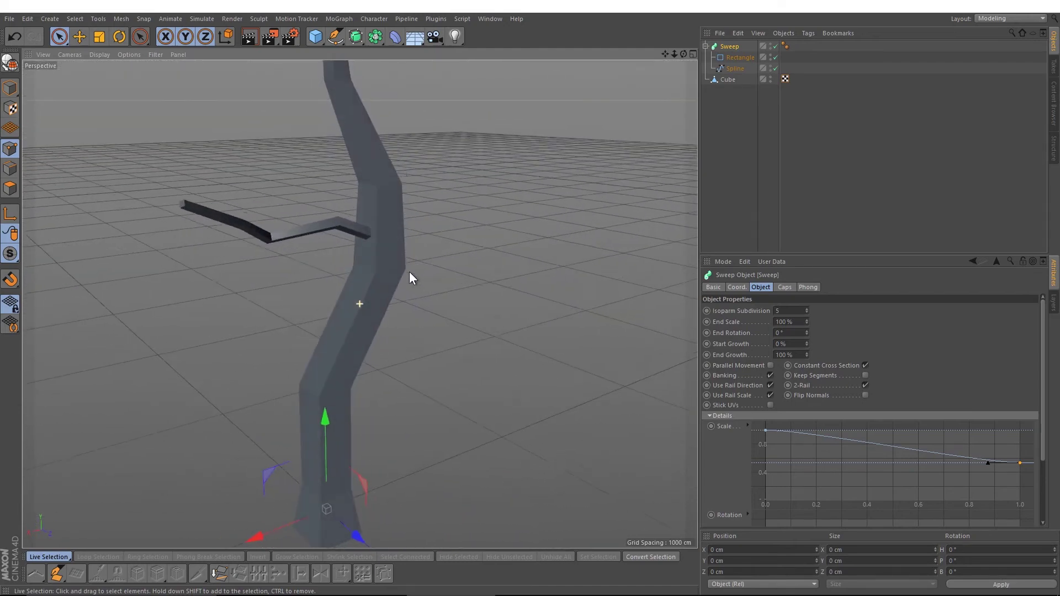
- Enlarge the branch's rectangle profile to 55 cm in width and height
click(737, 59)
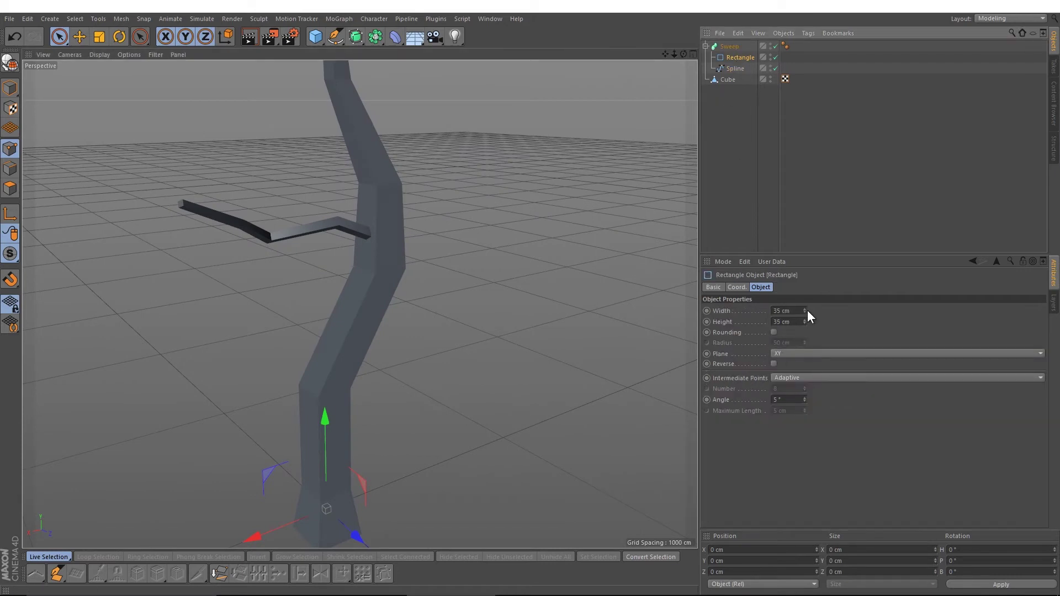
click(787, 311)
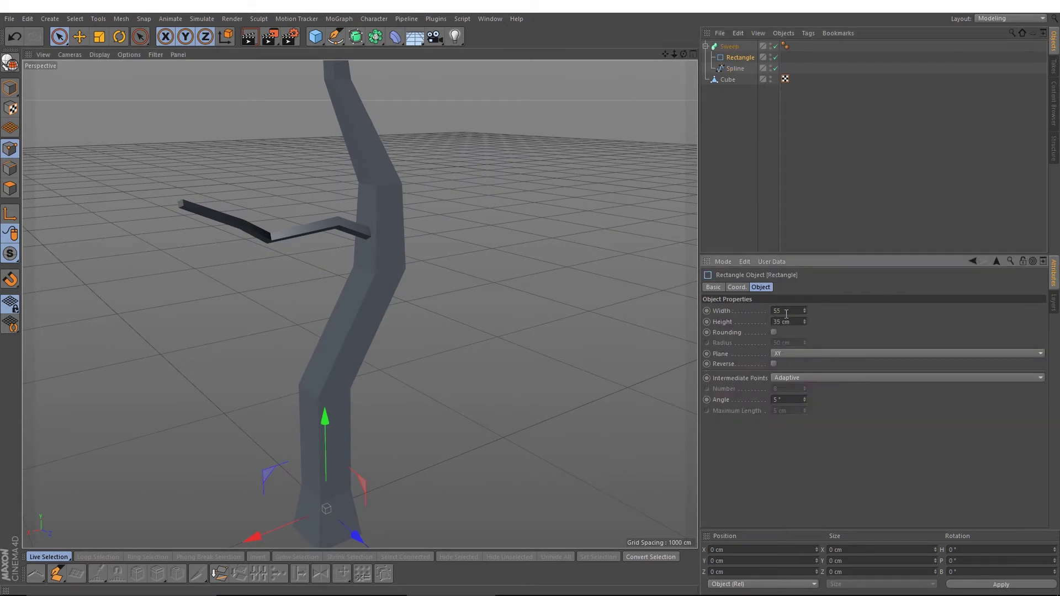
key(Return)
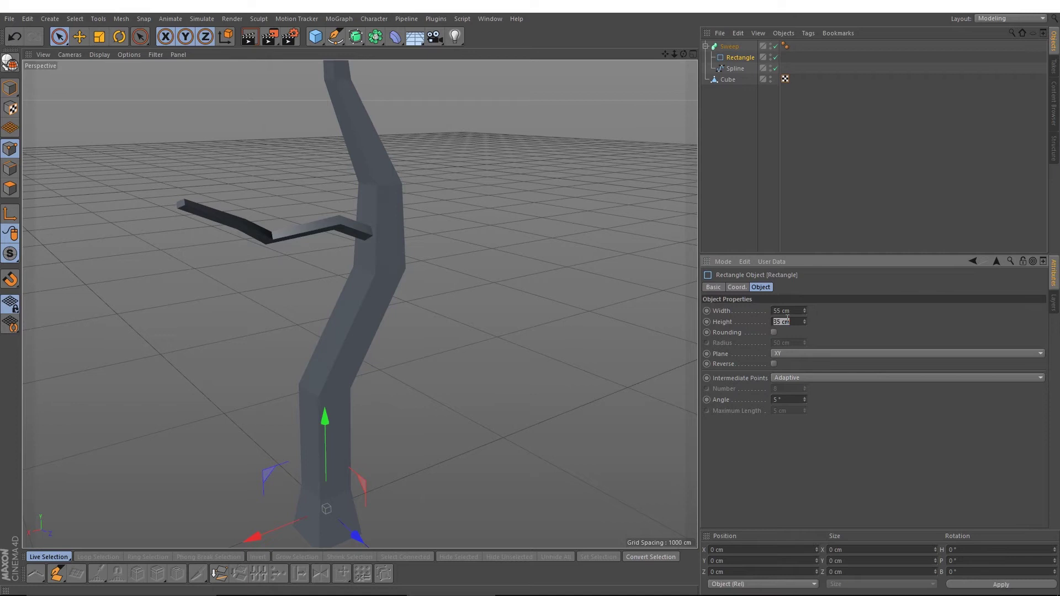
text(55)
key(Return)
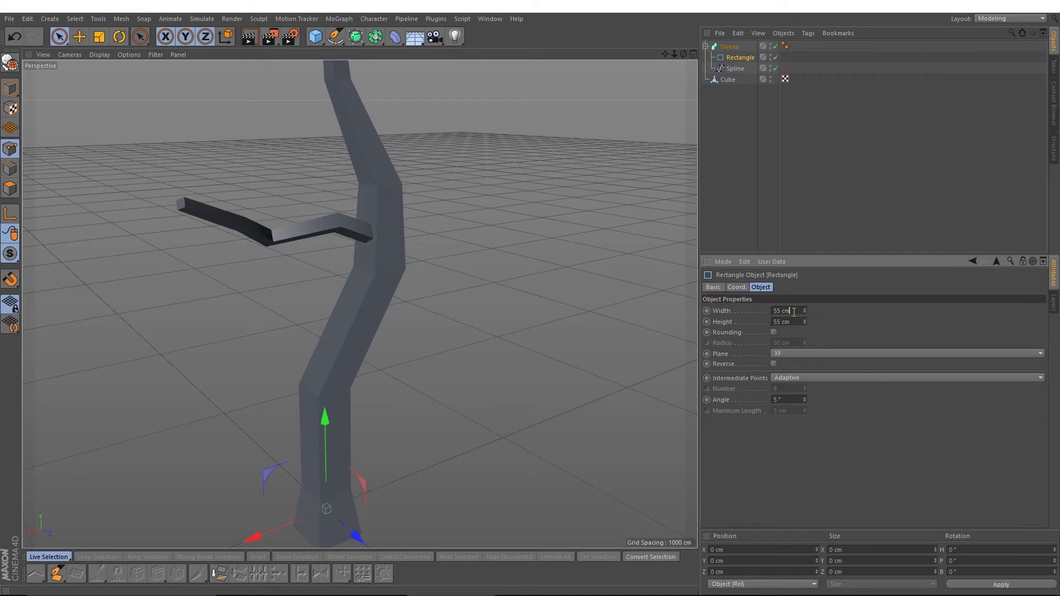
- Thicken the branch by setting the rectangle profile's width and height to 70 cm
click(794, 312)
text(70)
key(Return)
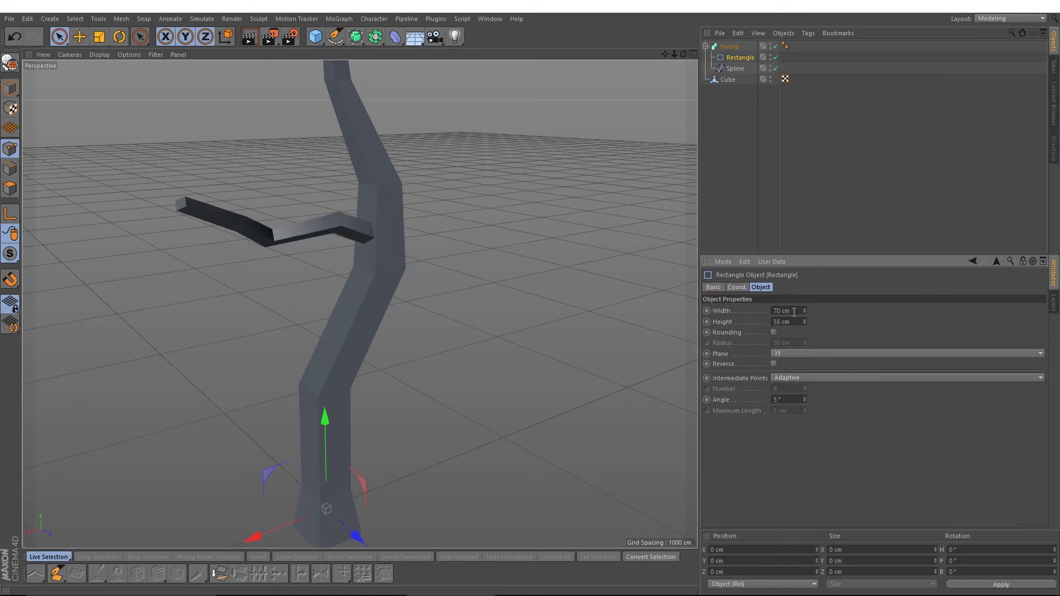
click(794, 325)
text(70)
key(Return)
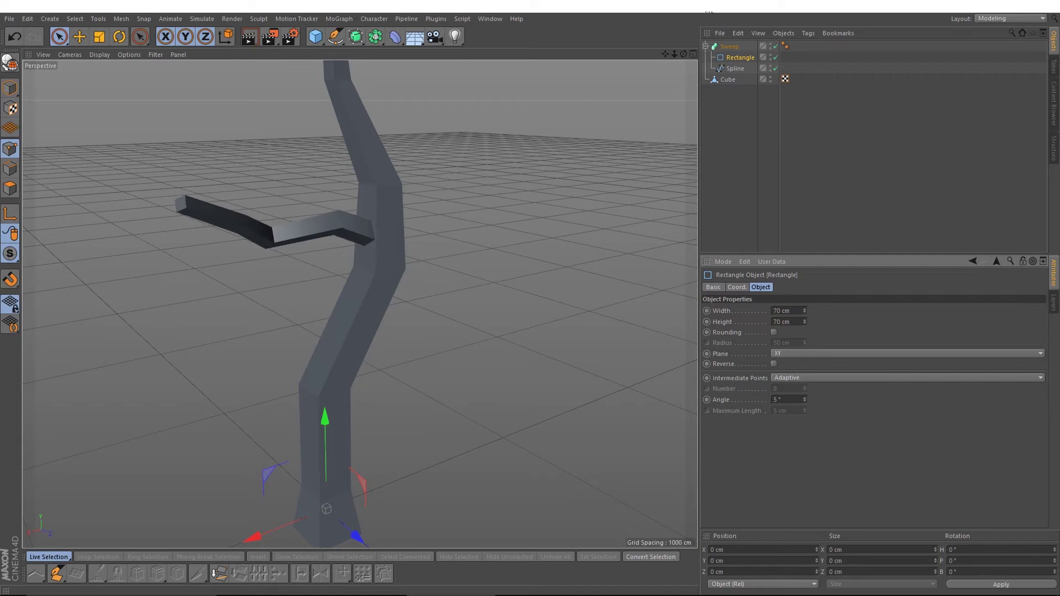
- Taper the branch further by lowering the end of the Sweep's scale curve to about 0.2
click(725, 47)
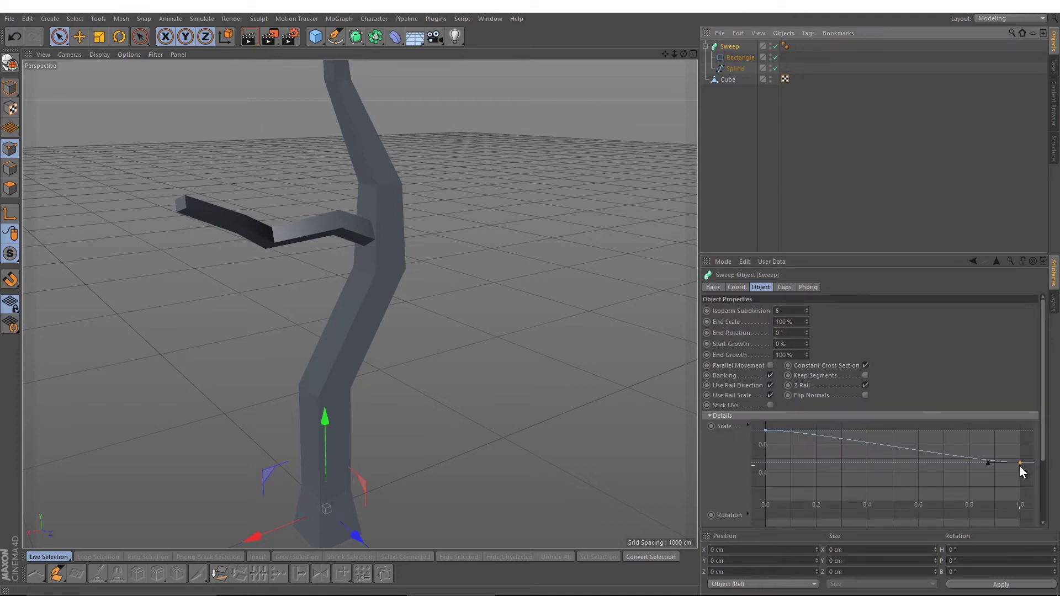
drag(1019, 465, 1034, 489)
alt+drag(693, 317, 392, 296)
- In the top view, draw a three-point twig spline forking off the upper side of the branch near its outer bend
middle_click(396, 292)
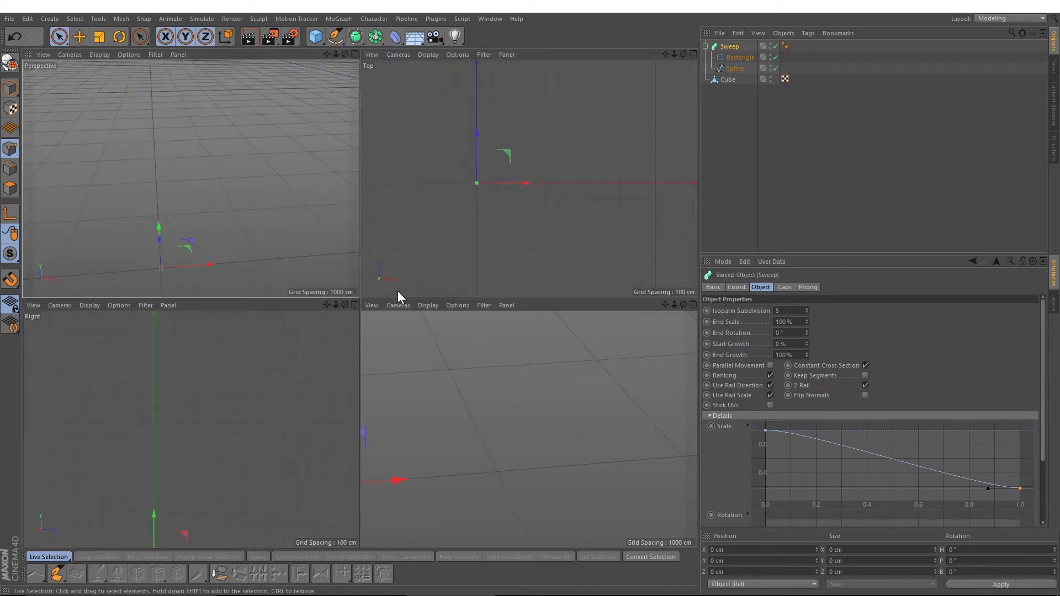
middle_click(559, 235)
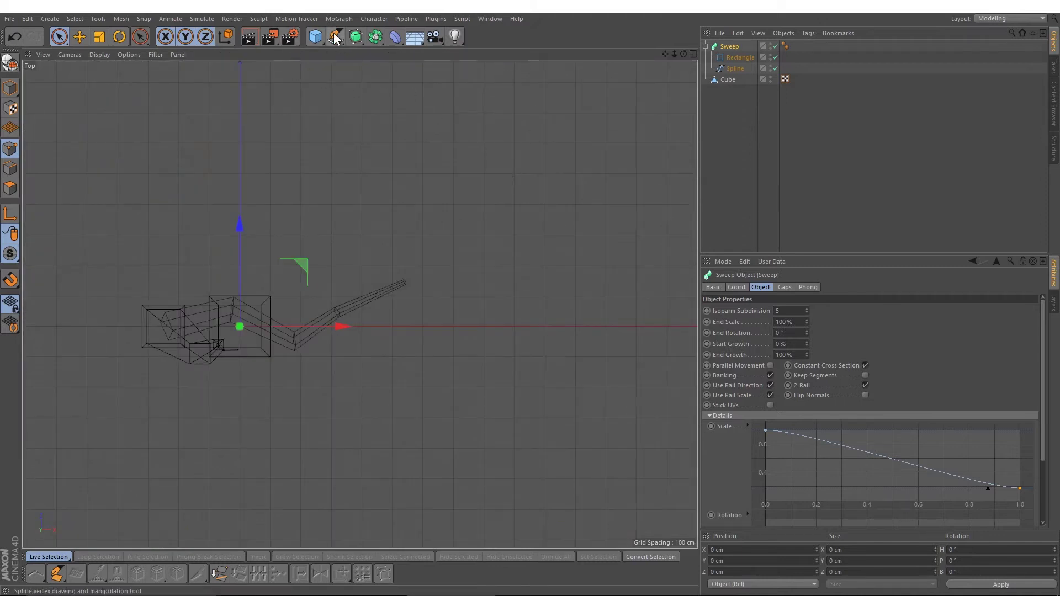
drag(336, 37, 356, 49)
scroll(345, 297, up, 3)
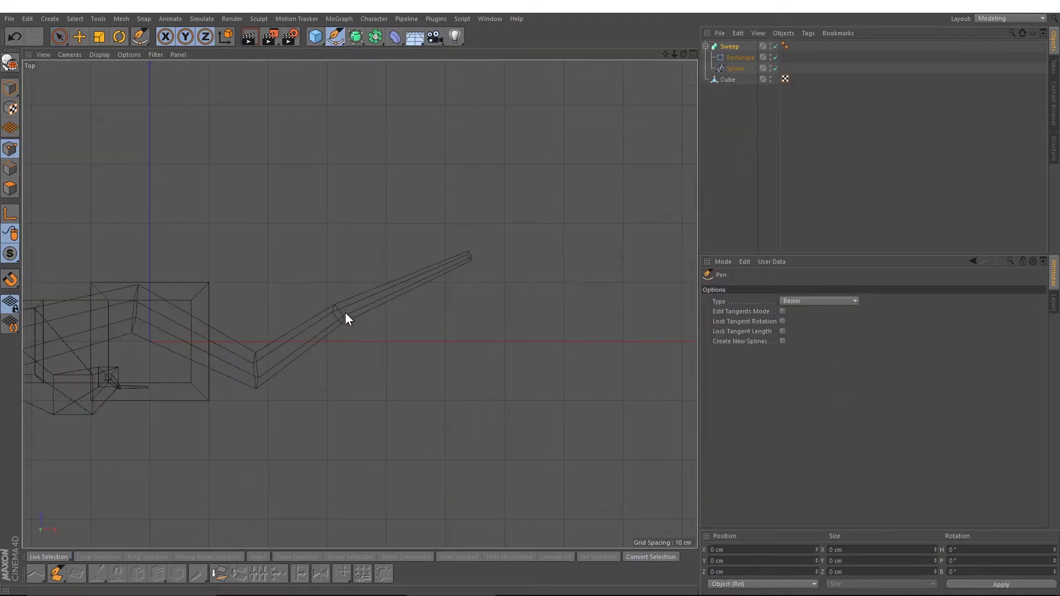
click(343, 311)
click(407, 232)
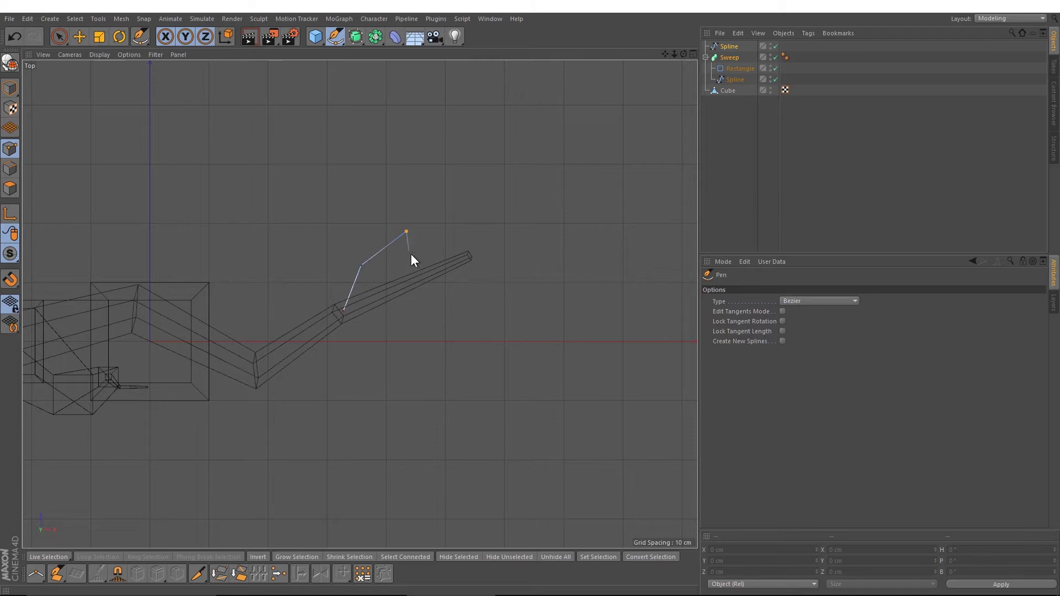
key(Escape)
- Add a second three-point twig segment to the new spline below the branch, and return to the perspective view
click(719, 47)
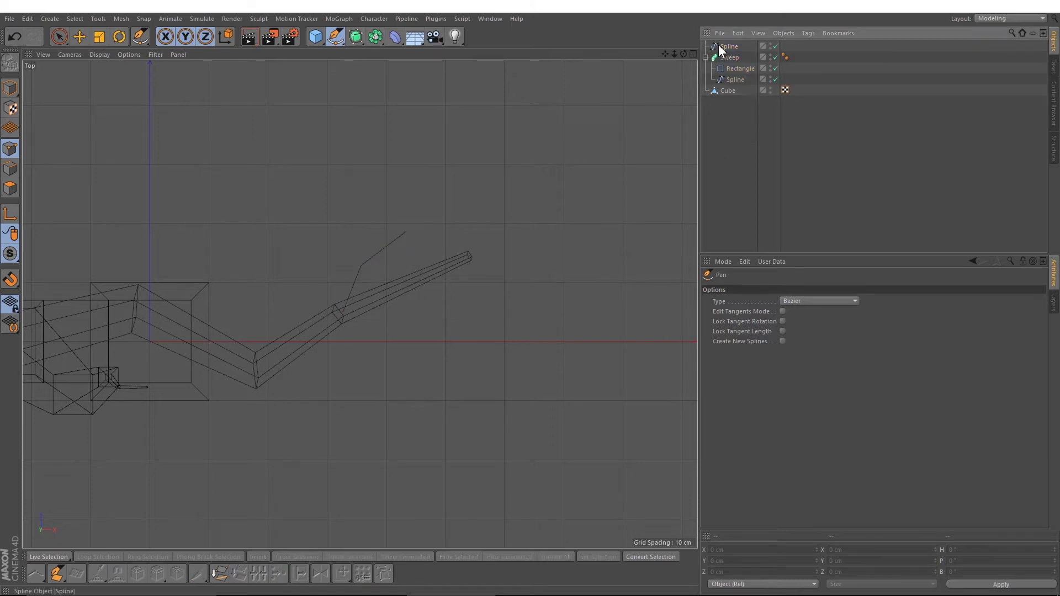
click(376, 301)
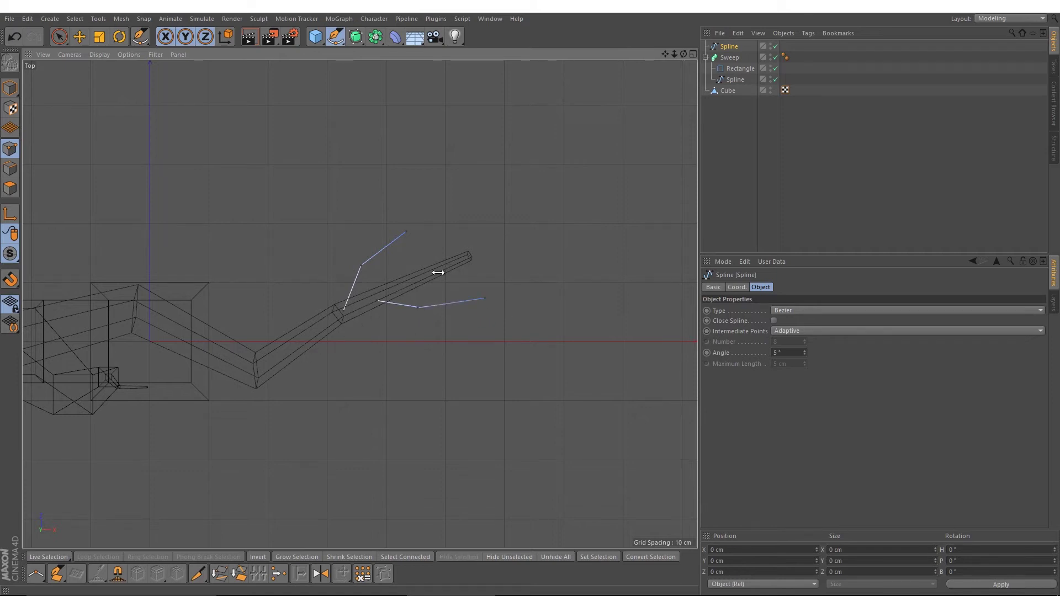
click(740, 166)
middle_click(480, 167)
middle_click(247, 184)
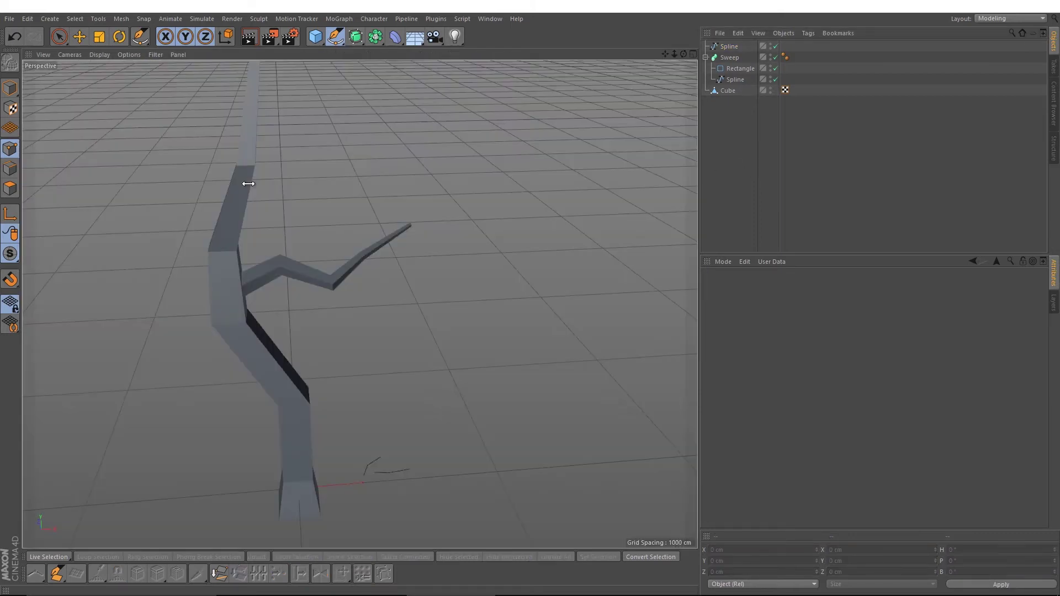
- Duplicate the Sweep, delete the copy's spline and put the new twig spline in its place
click(729, 57)
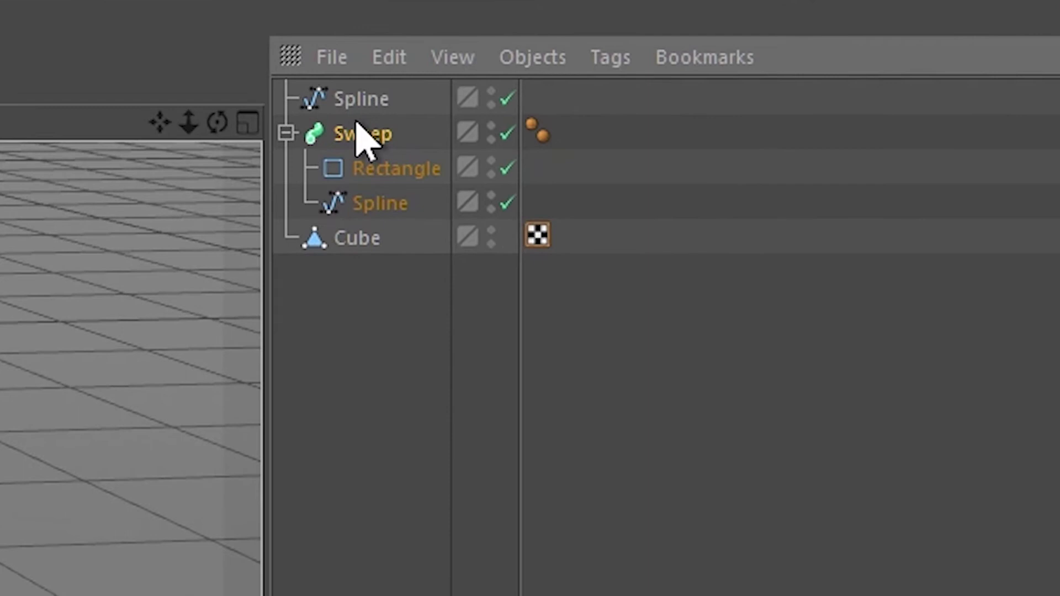
key(ctrl+c)
key(ctrl+v)
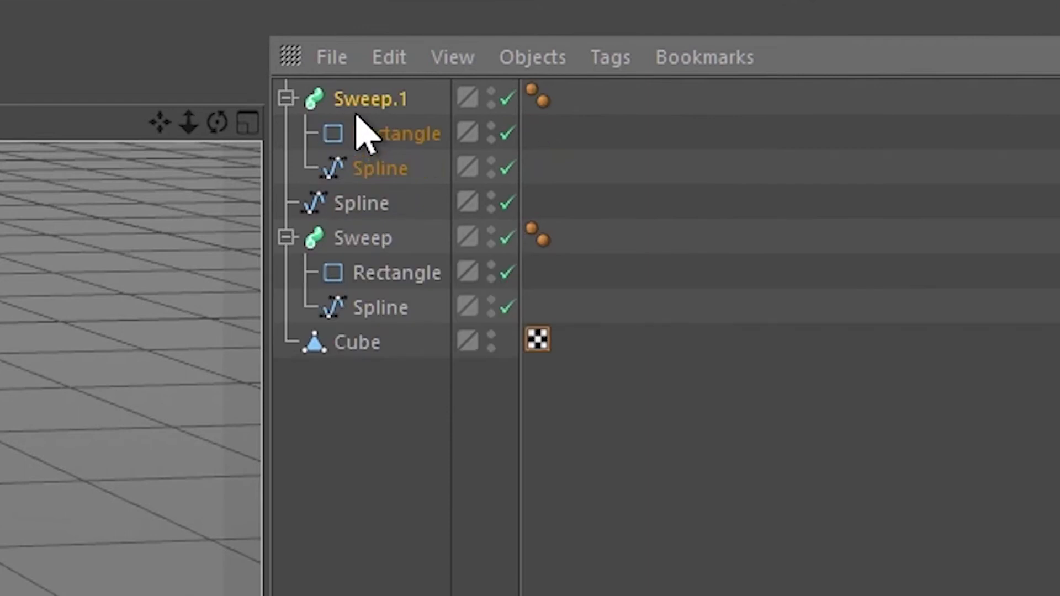
click(378, 167)
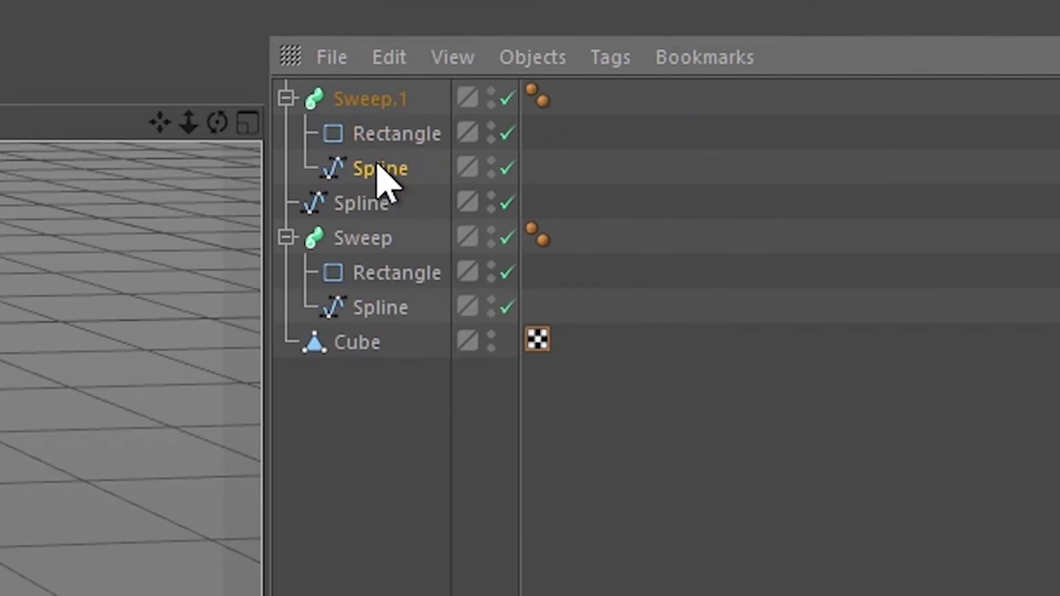
key(Delete)
drag(354, 172, 379, 148)
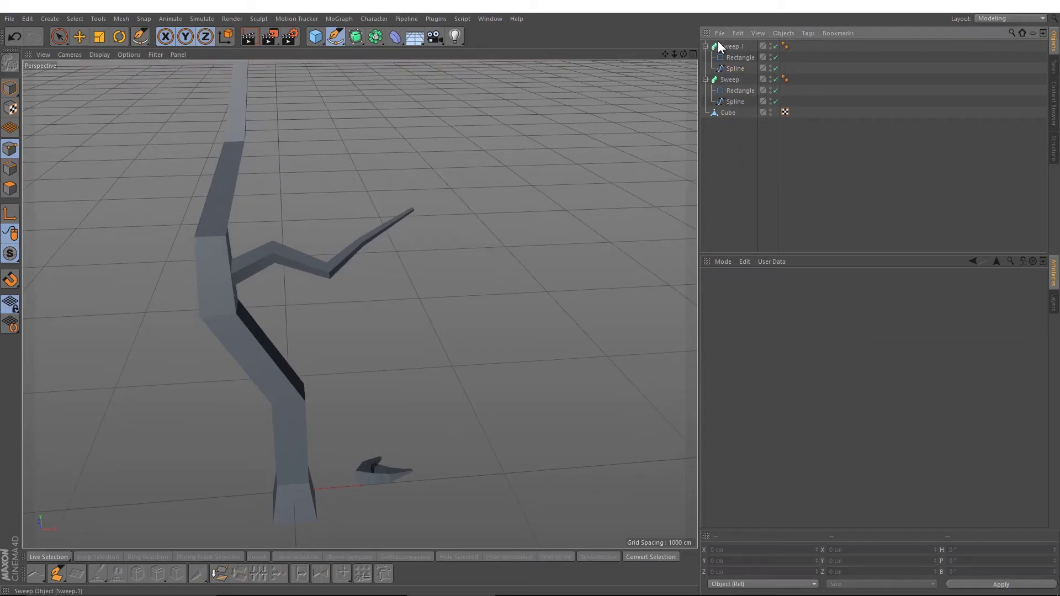
- Move all points of the twig spline up to a height of 1190 cm, level with the branch
click(727, 47)
click(737, 68)
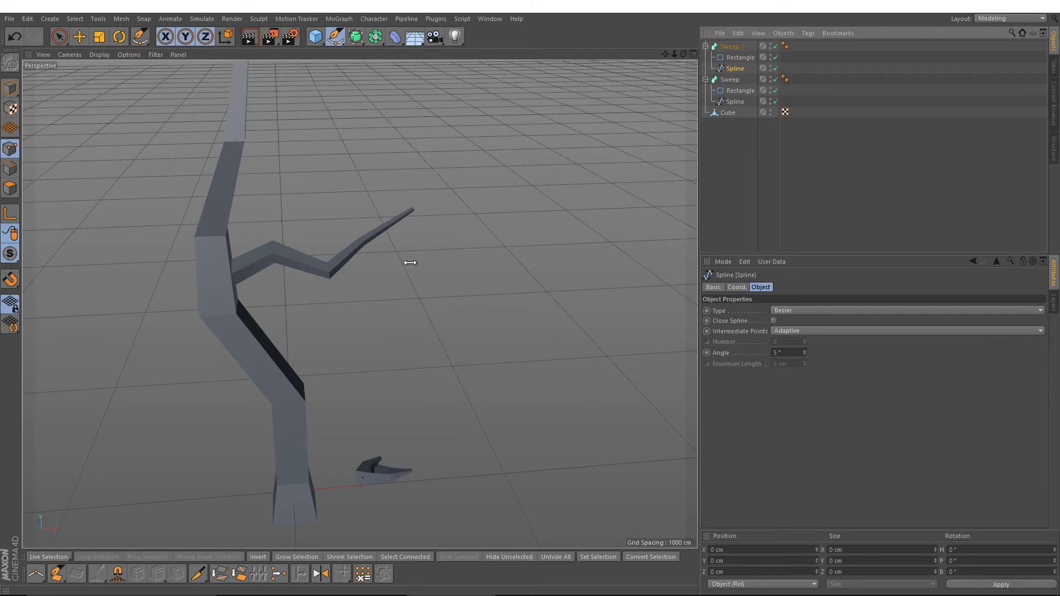
key(ctrl+a)
key(e)
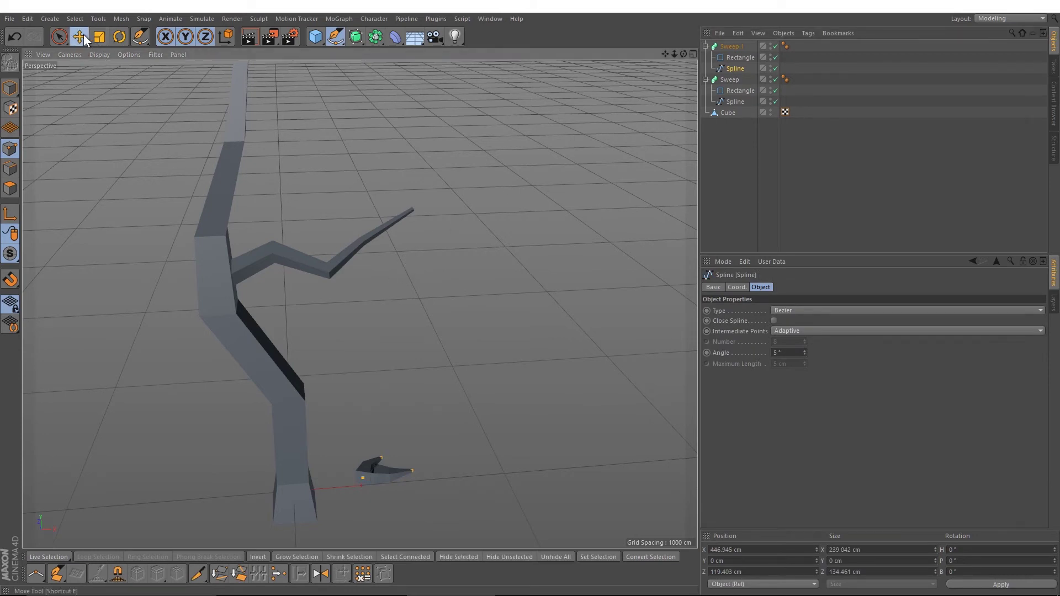
drag(389, 379, 413, 128)
scroll(379, 217, up, 5)
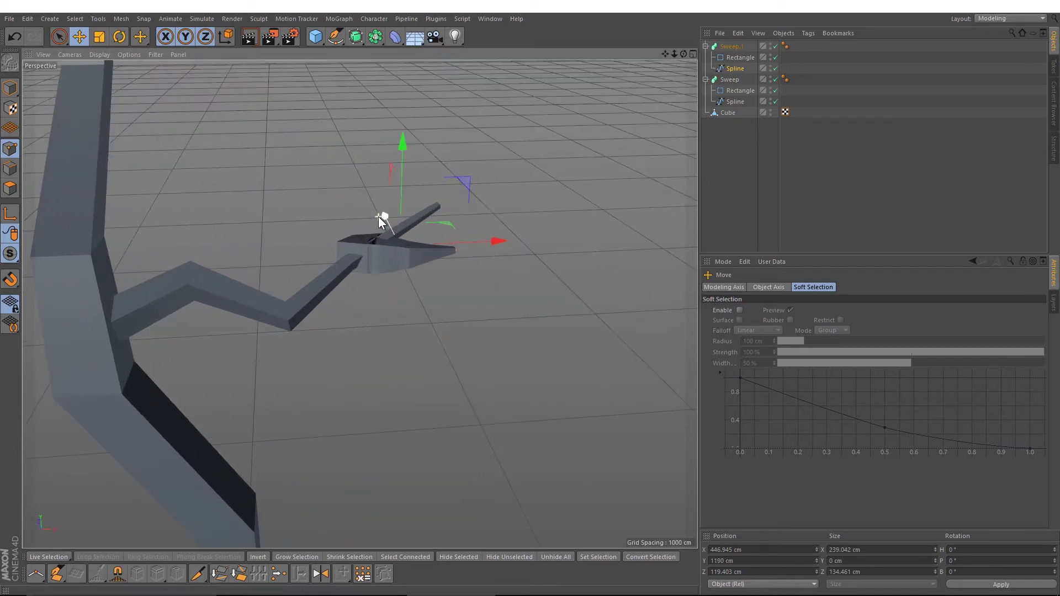
- Set the width and height of the twig Sweep's rectangle profile to 15 cm
click(736, 57)
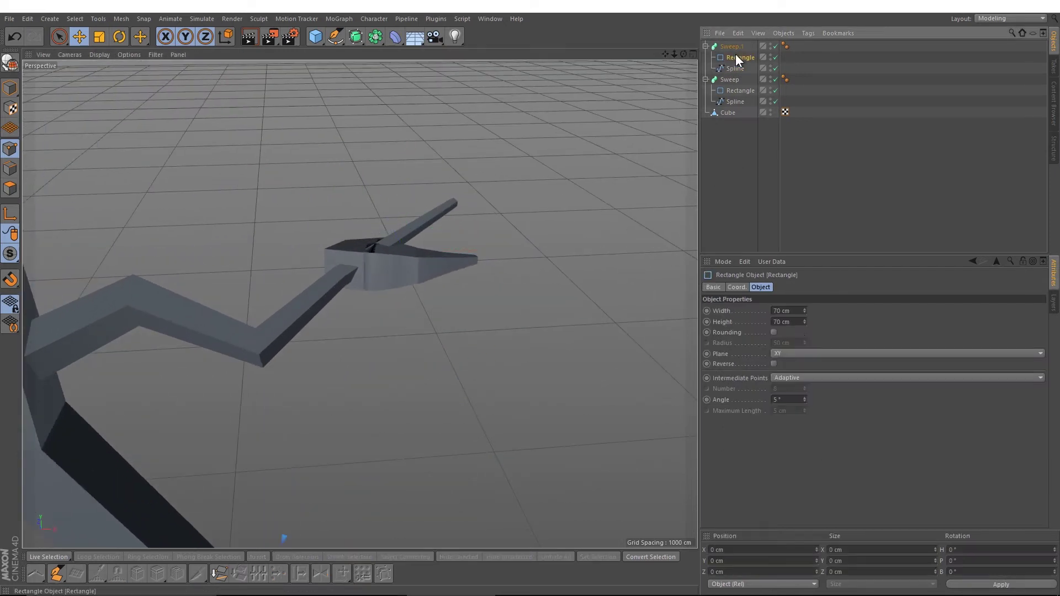
click(790, 311)
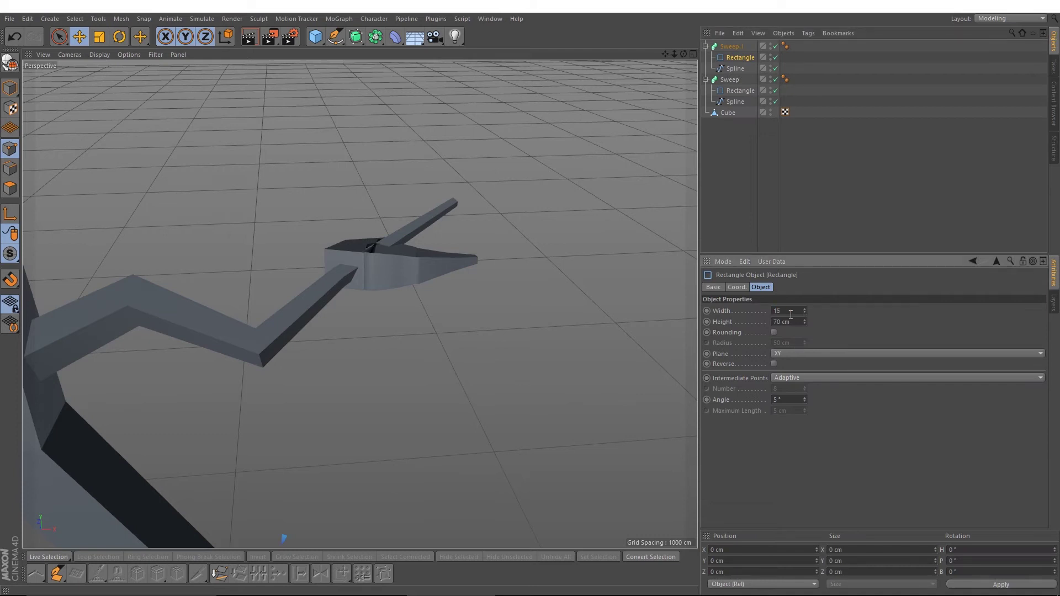
text(15)
key(Return)
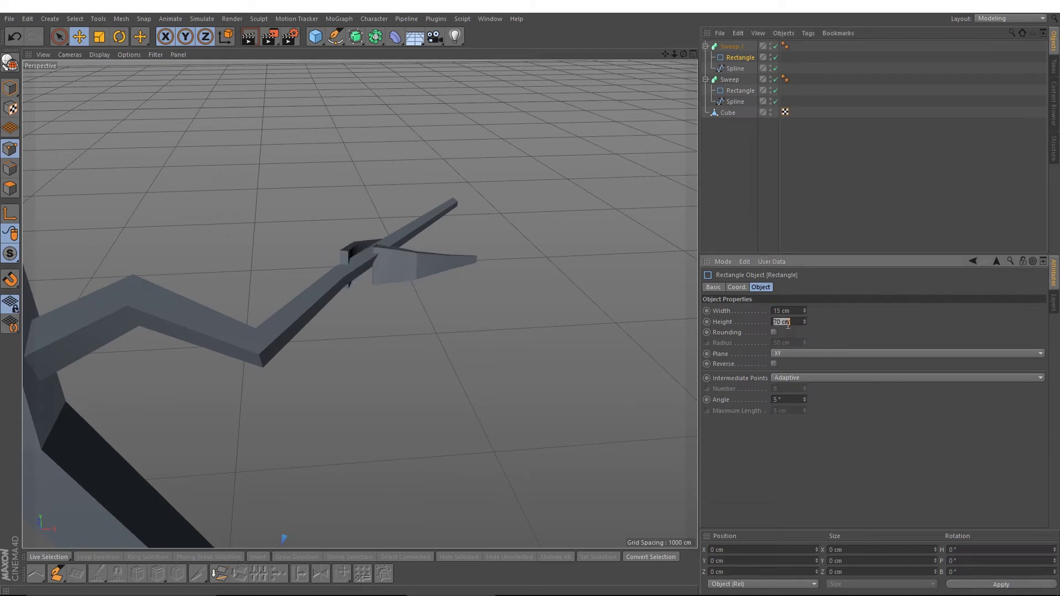
key(Return)
scroll(354, 257, up, 5)
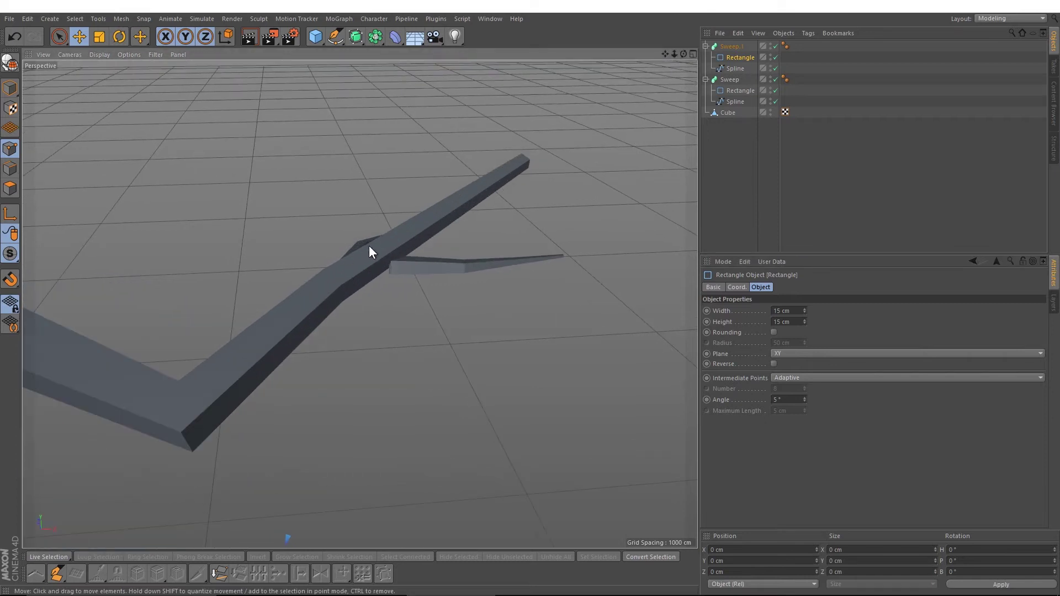
- Raise the starting point of the twig spline's lower segment to about 1204 cm so that it joins the branch
alt+drag(376, 241, 455, 136)
click(724, 69)
alt+drag(448, 204, 412, 228)
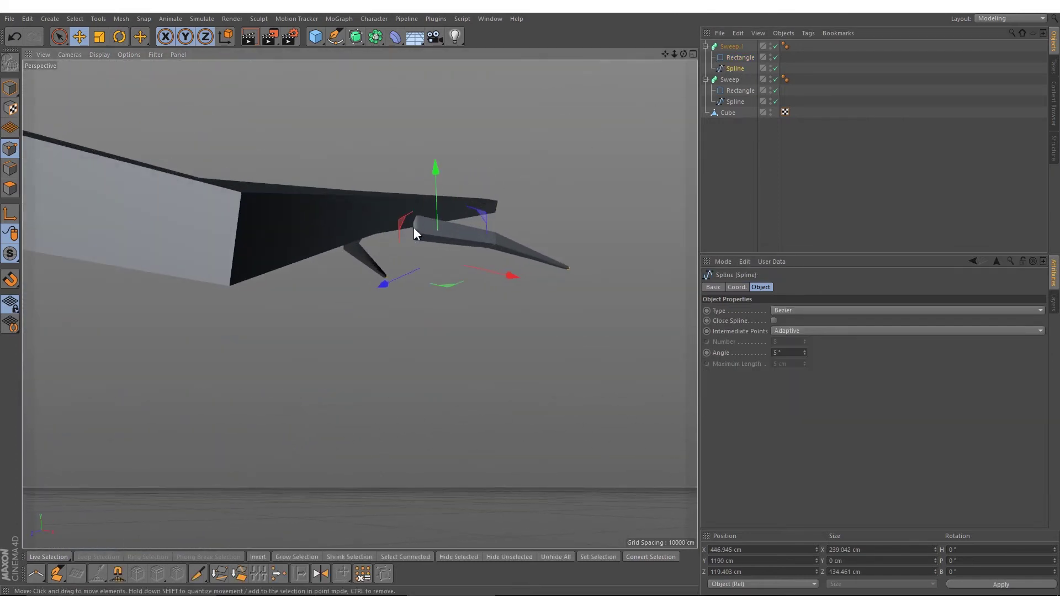
click(59, 37)
click(416, 232)
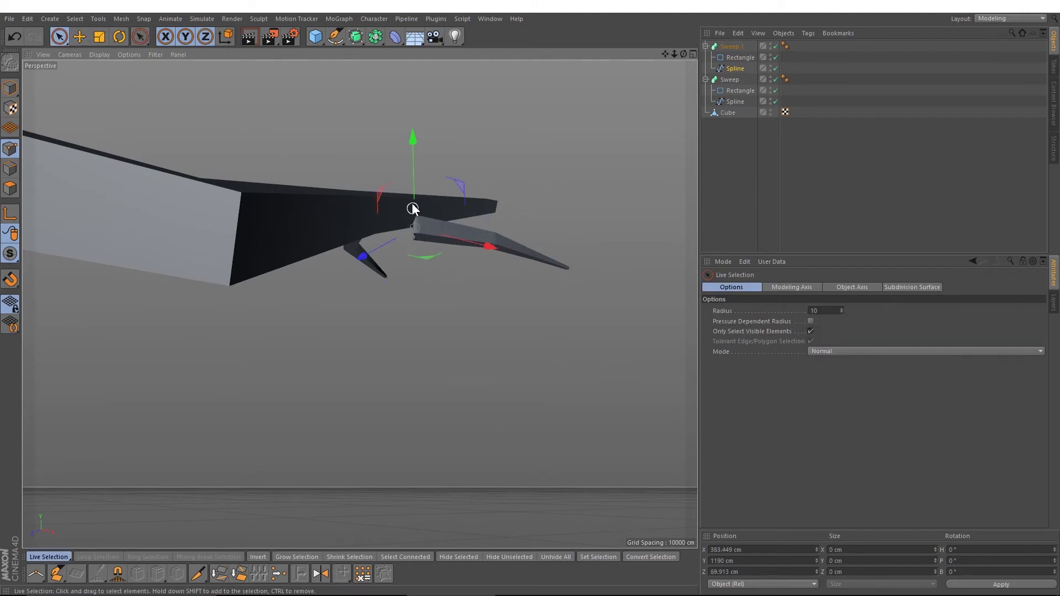
drag(414, 188, 451, 162)
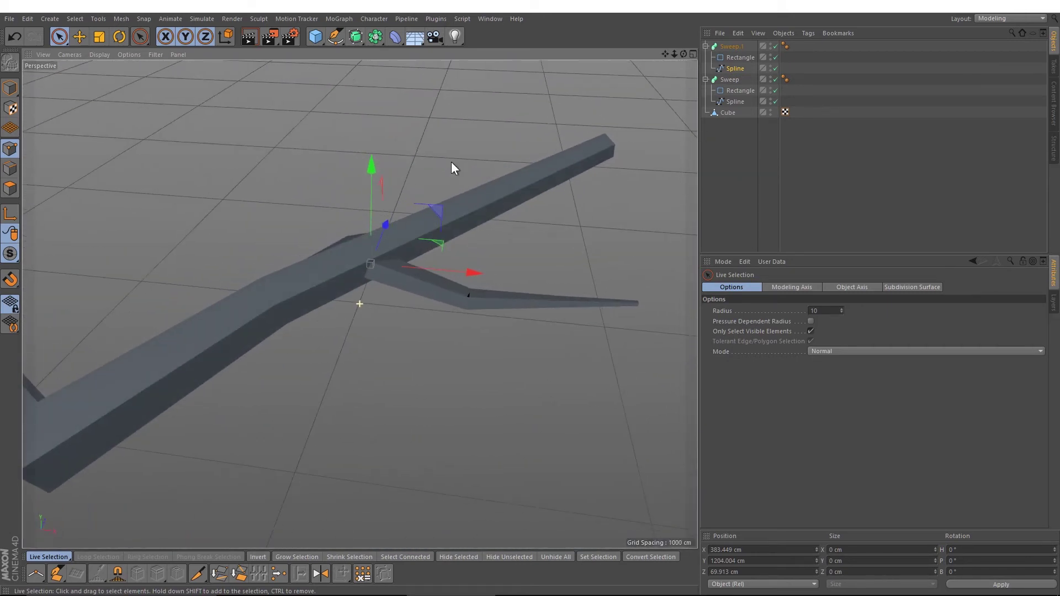
- Move the middle point of that twig segment up to a height of about 1217 cm, and deselect the spline
click(479, 307)
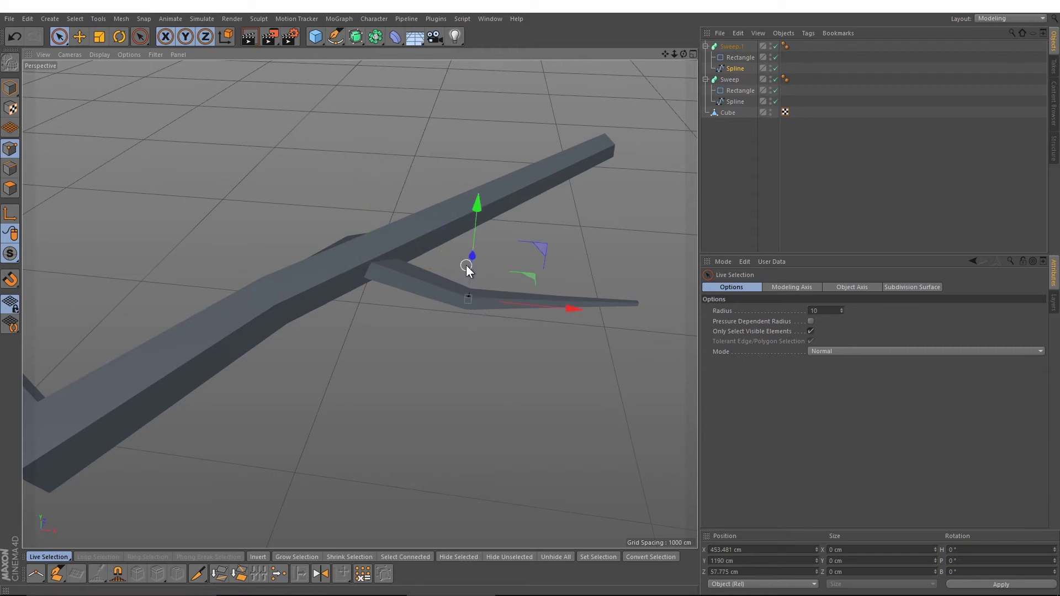
alt+drag(466, 265, 428, 348)
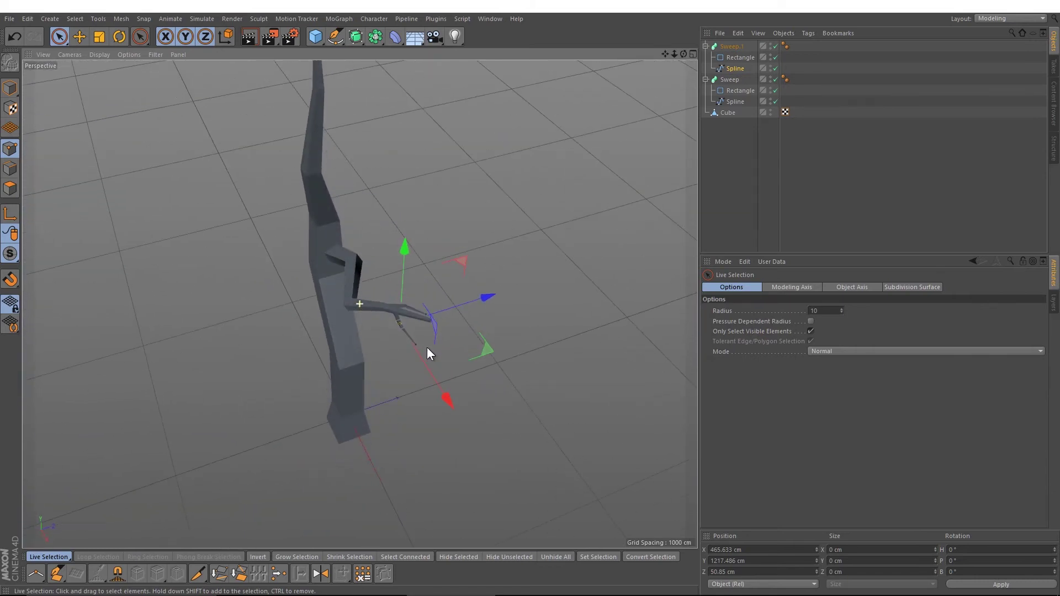
click(726, 138)
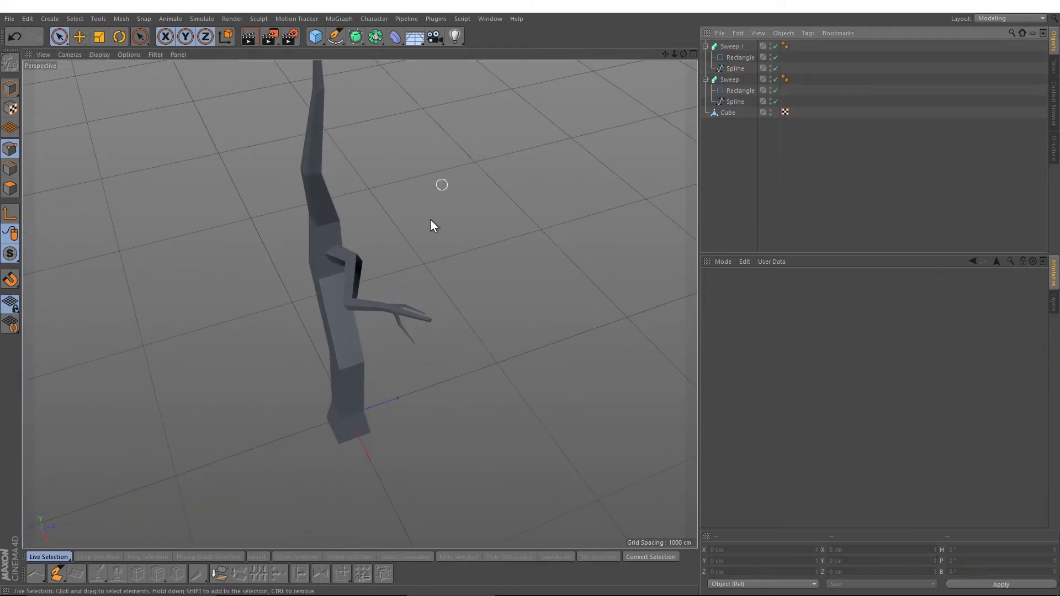
- Delete the Phong tags of both Sweep objects and render the perspective view
click(786, 44)
key(Delete)
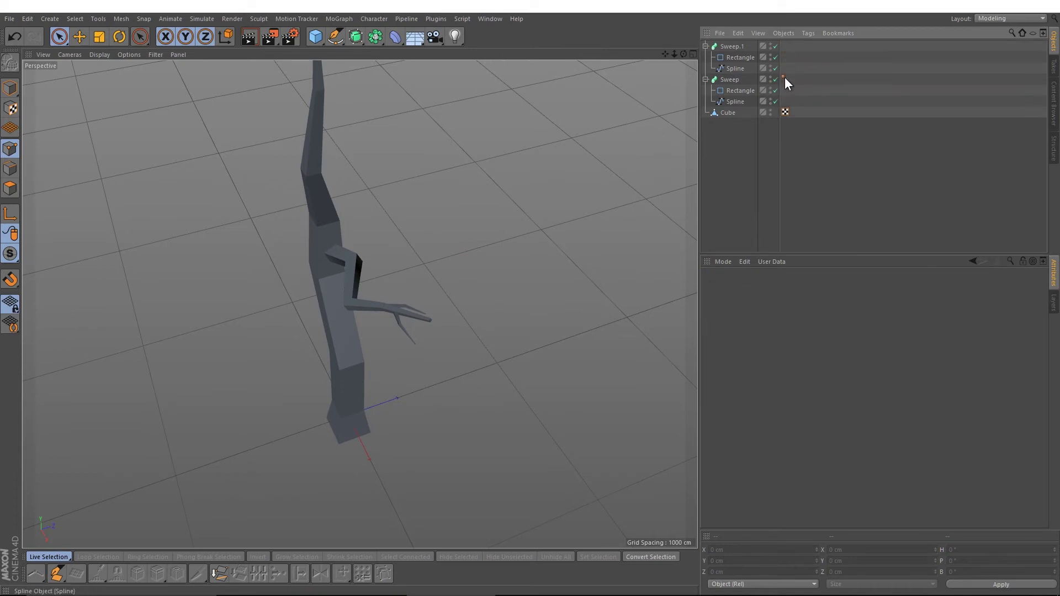
alt+drag(342, 299, 195, 215)
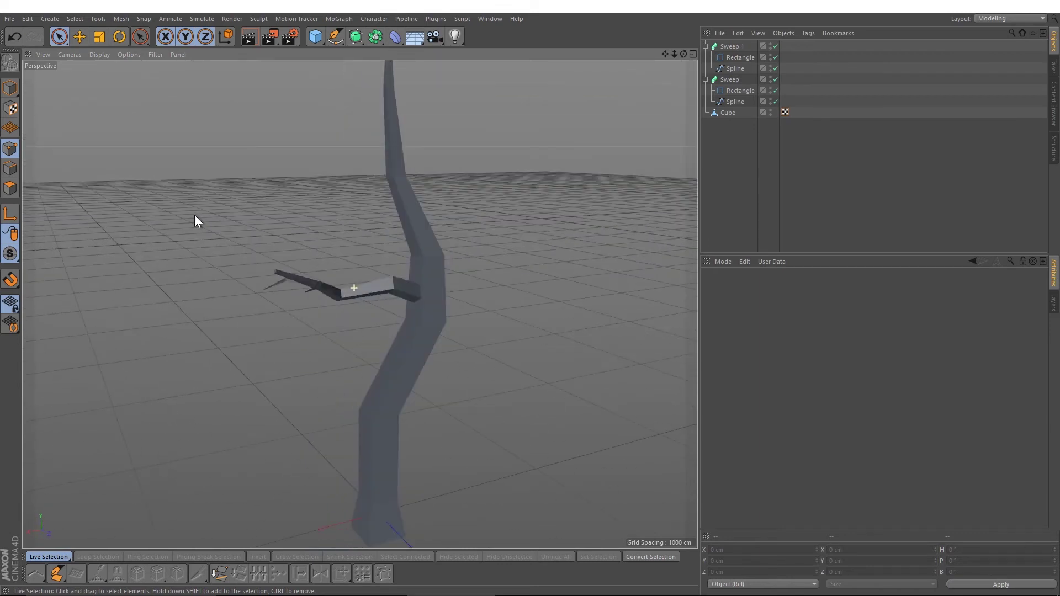
key(ctrl+r)
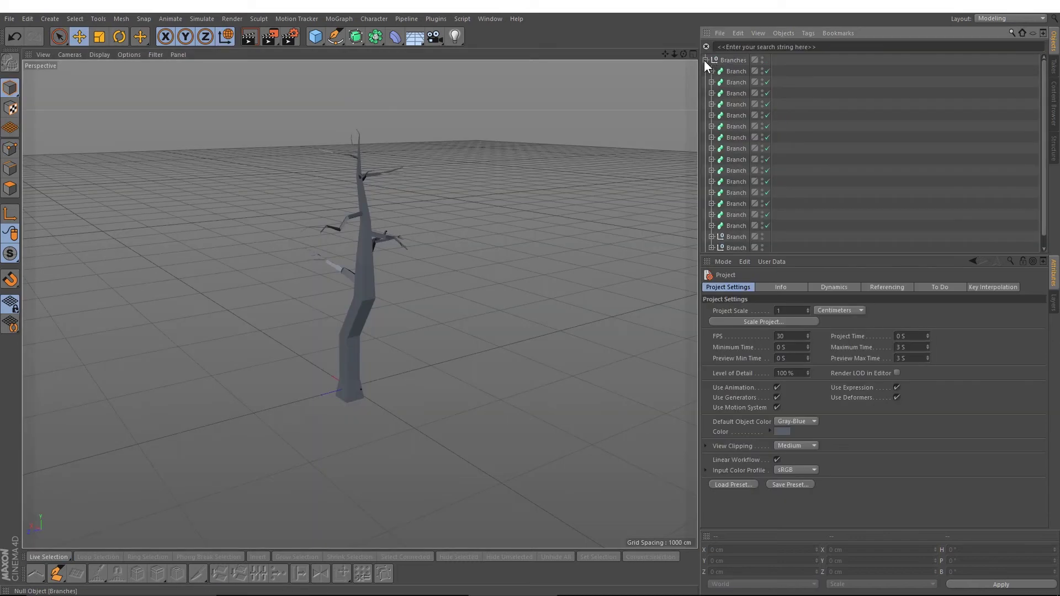
- Collapse the Branches group and hide both Branches and Trunk in the editor and renderer
click(706, 59)
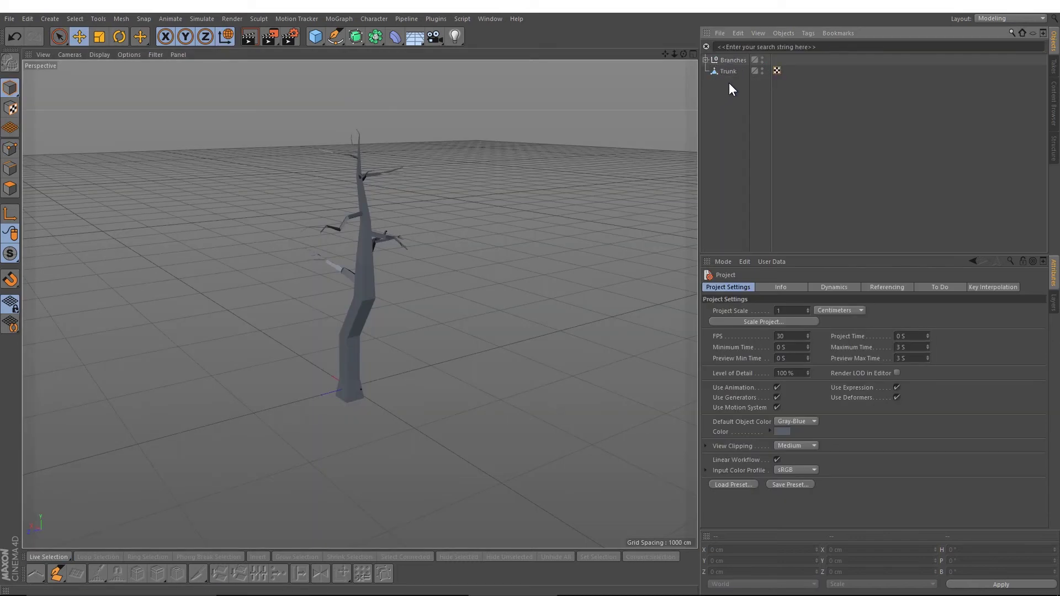
alt+double_click(761, 59)
alt+double_click(761, 71)
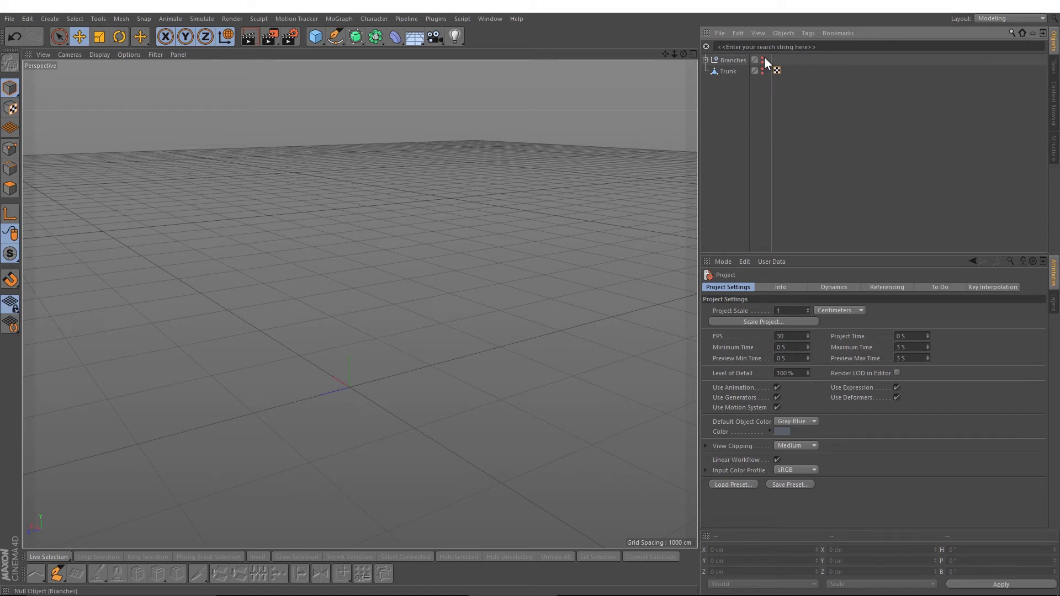
click(510, 172)
- Add a default sphere, make it editable and delete its Phong tag
click(313, 38)
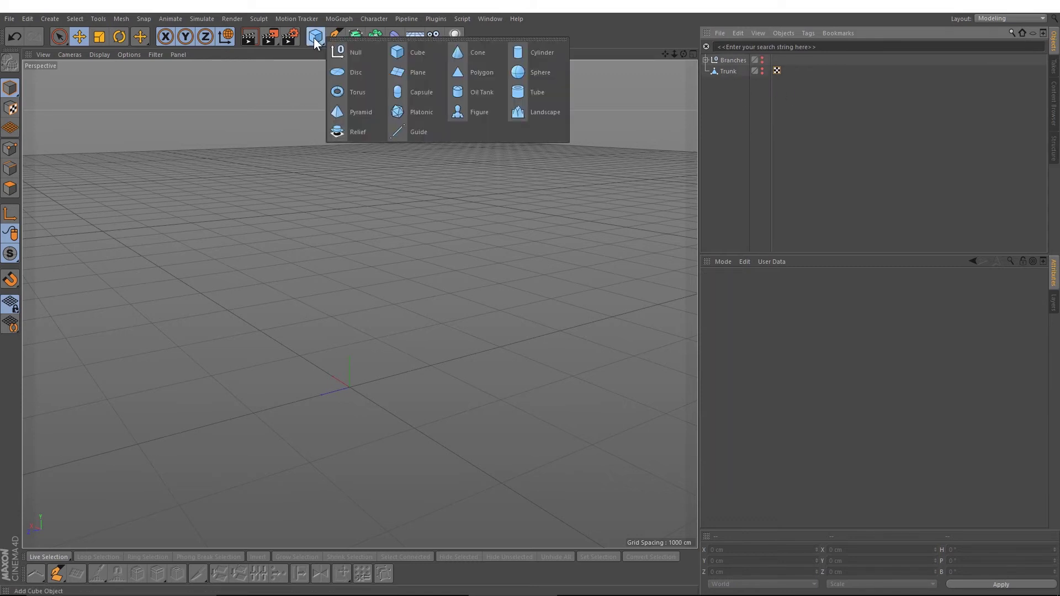
click(528, 69)
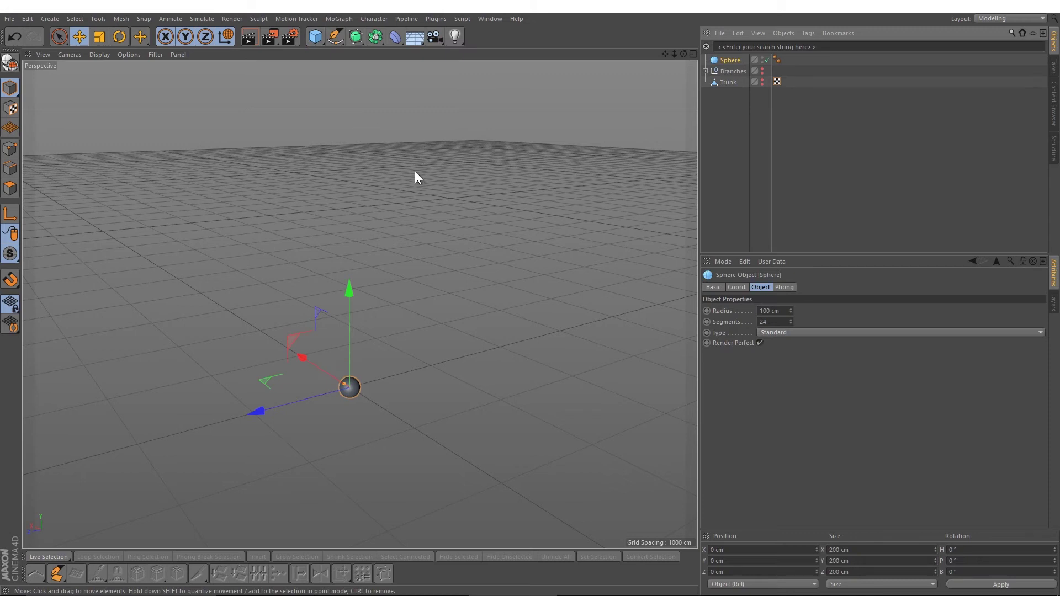
key(c)
click(777, 59)
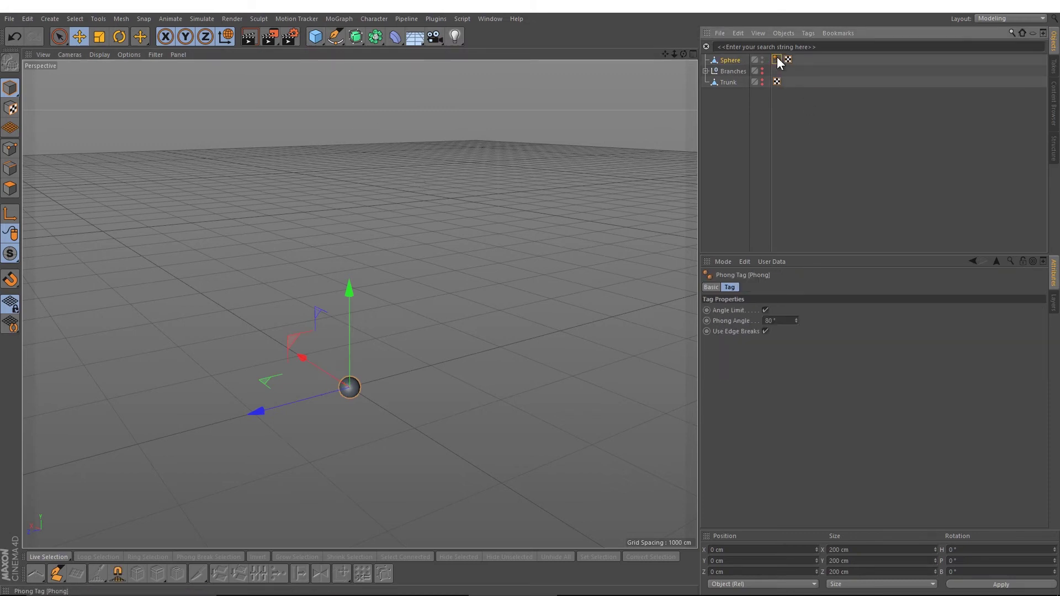
key(Delete)
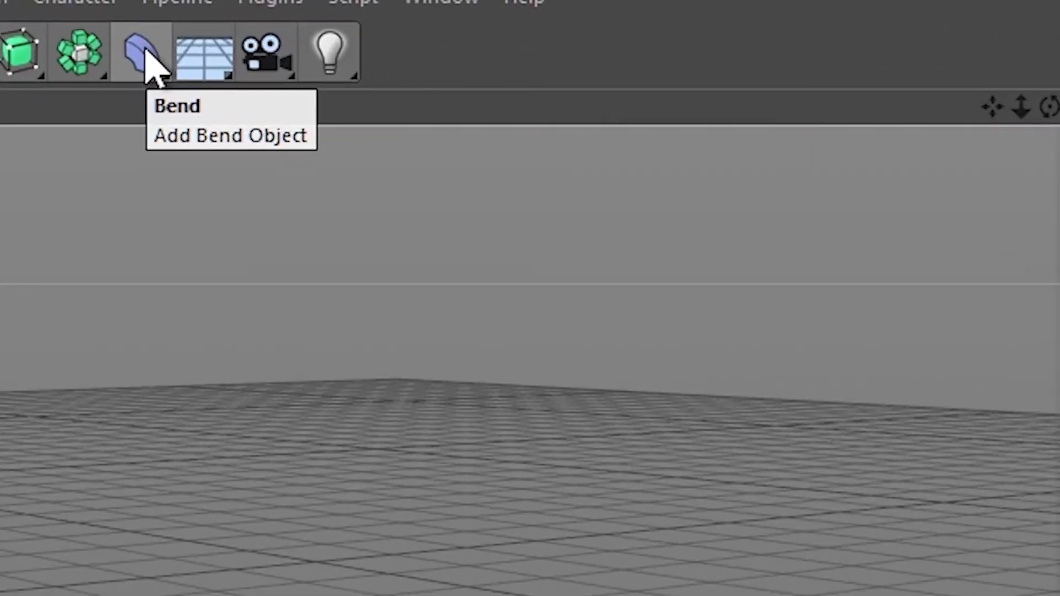
- Add a Displacer and a Polygon Reduction deformer and make both children of the Sphere
drag(149, 61, 289, 457)
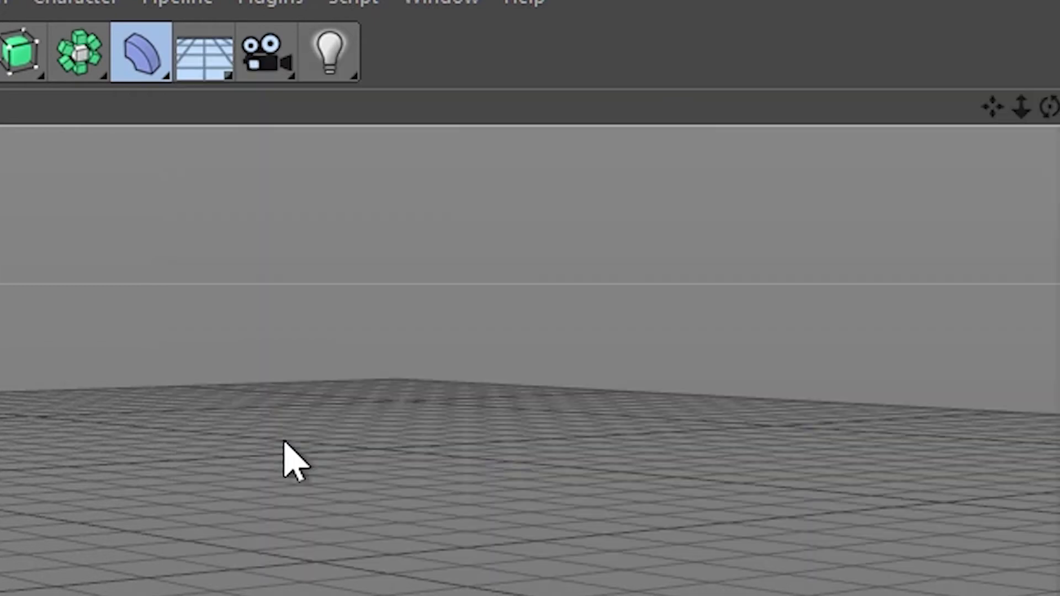
drag(144, 69, 1030, 524)
drag(811, 504, 905, 483)
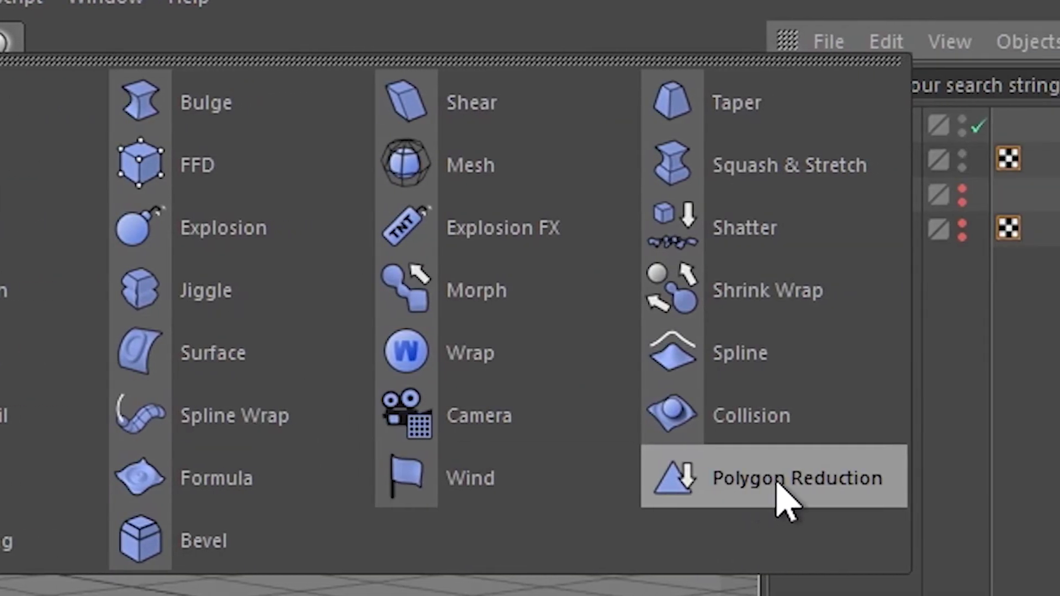
drag(777, 483, 777, 483)
click(739, 69)
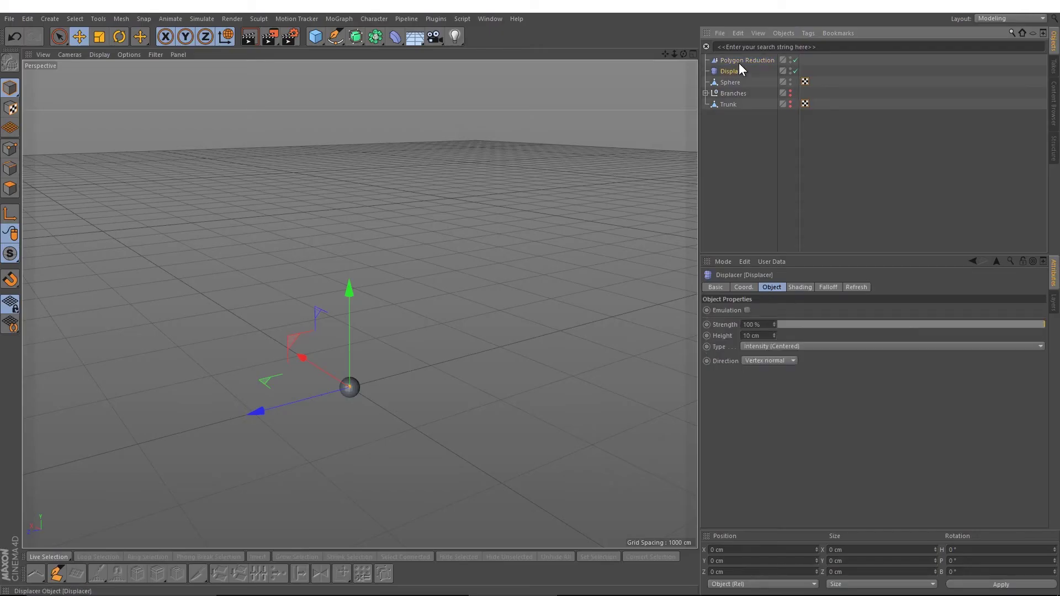
shift+click(739, 61)
drag(739, 62, 737, 85)
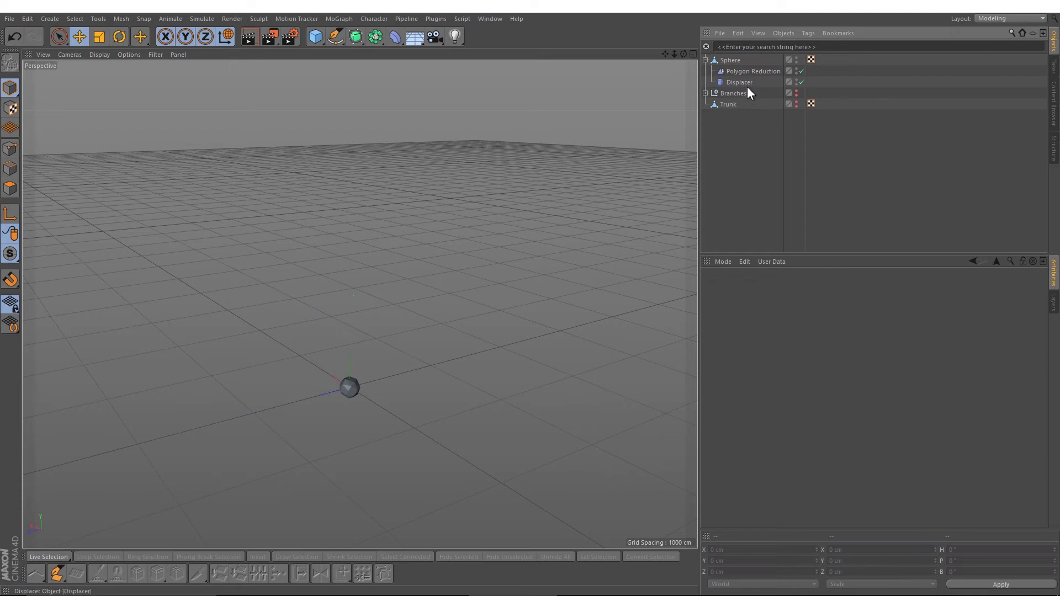
- Load a Noise shader as the custom shader of the Displacer
click(743, 83)
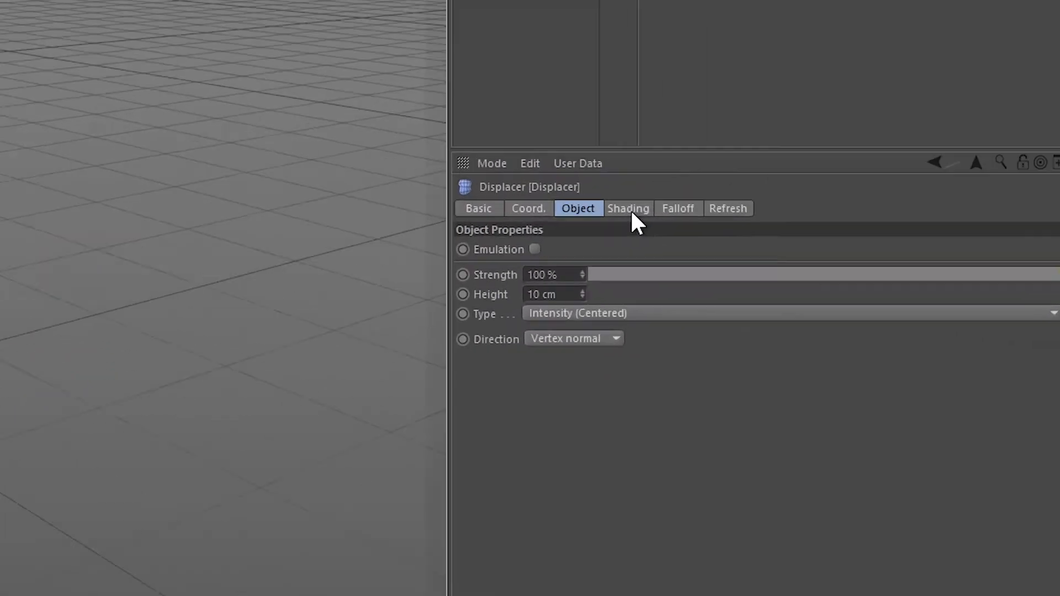
click(801, 288)
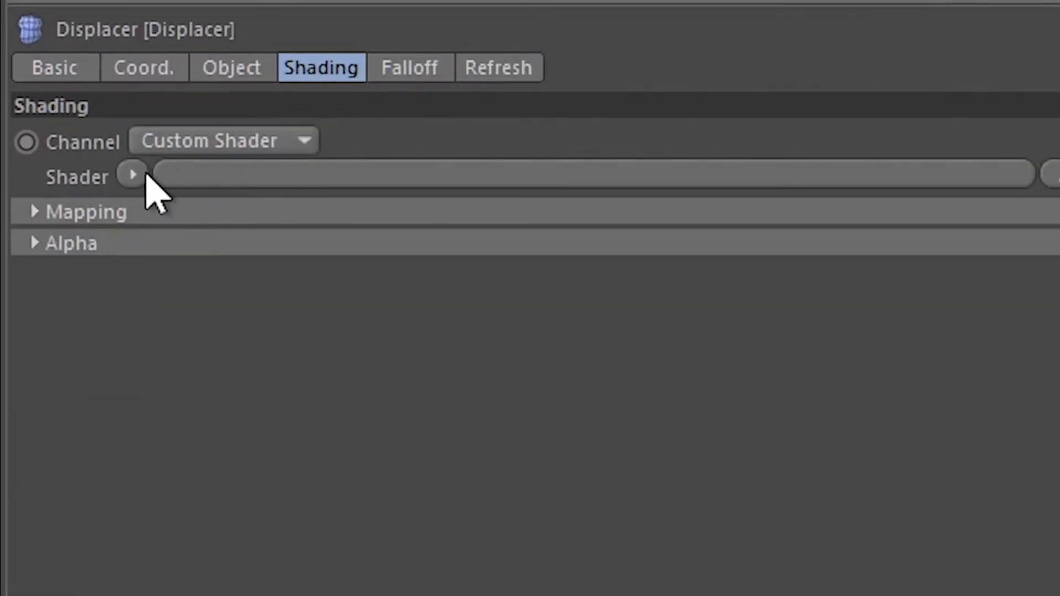
click(202, 191)
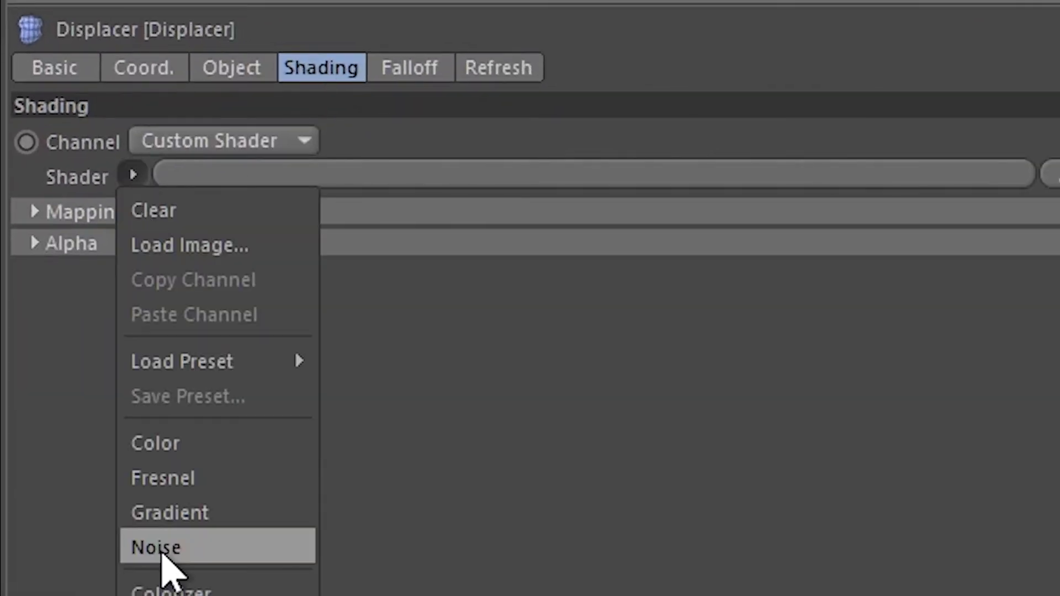
click(162, 553)
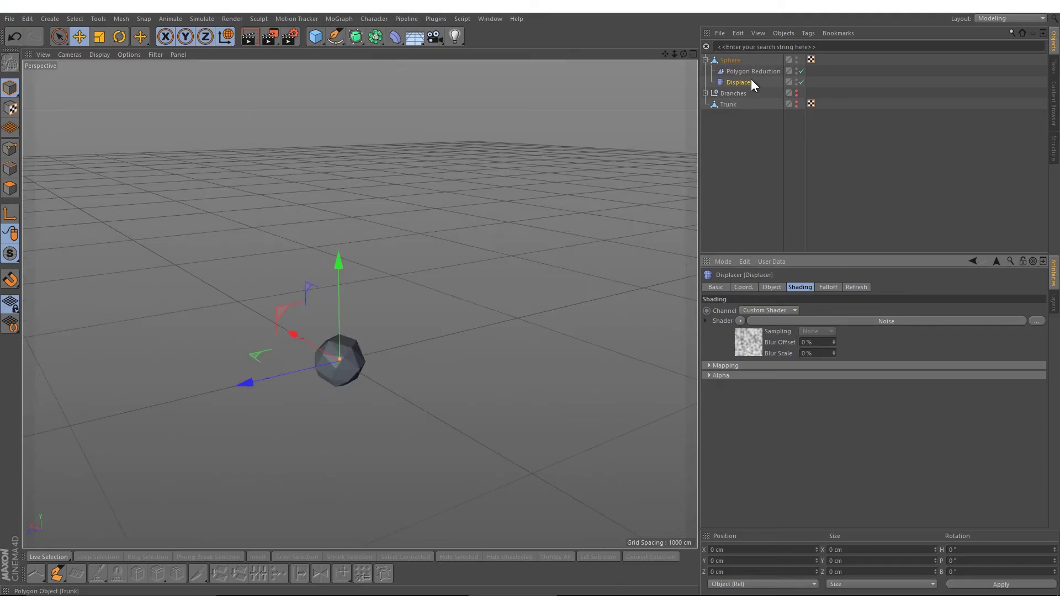
- Scale the Sphere into a flattened shape of about 429 x 156 x 373 cm and deselect it
click(737, 61)
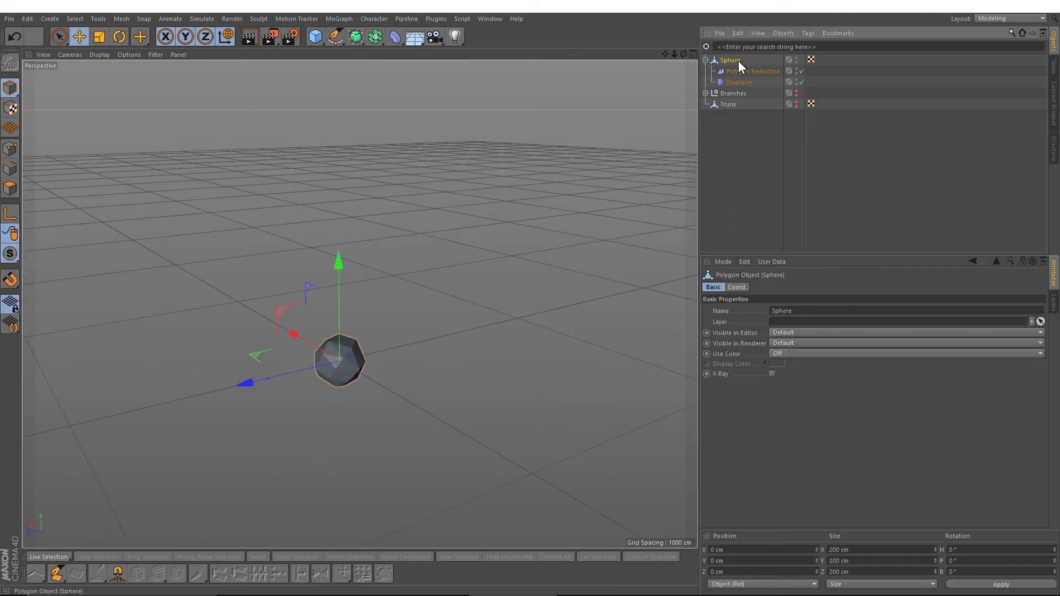
click(101, 35)
mouse_move(337, 260)
mouse_down()
mouse_move(343, 296)
mouse_move(340, 279)
mouse_up()
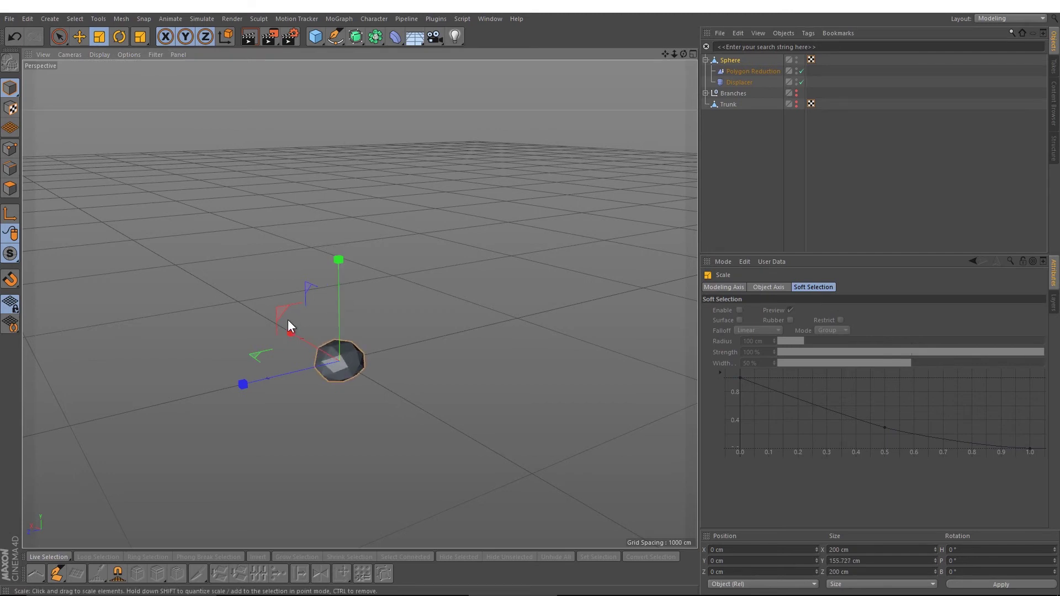
drag(287, 320, 253, 303)
drag(243, 383, 150, 429)
click(770, 114)
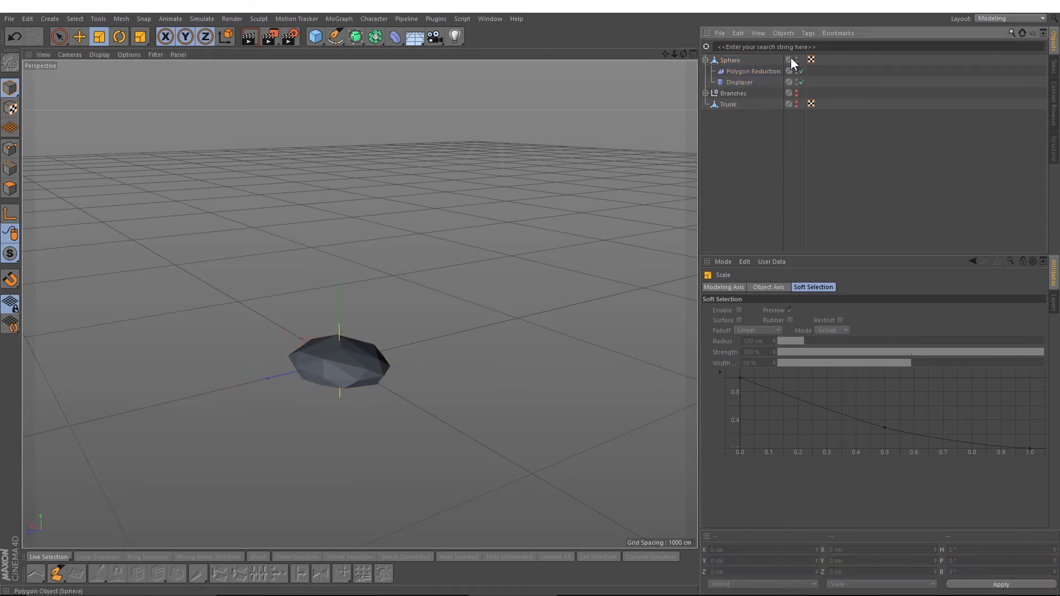
- Collapse the Sphere hierarchy and restore the editor and renderer visibility of Branches and Trunk
click(796, 58)
click(705, 60)
drag(763, 58, 761, 83)
click(762, 81)
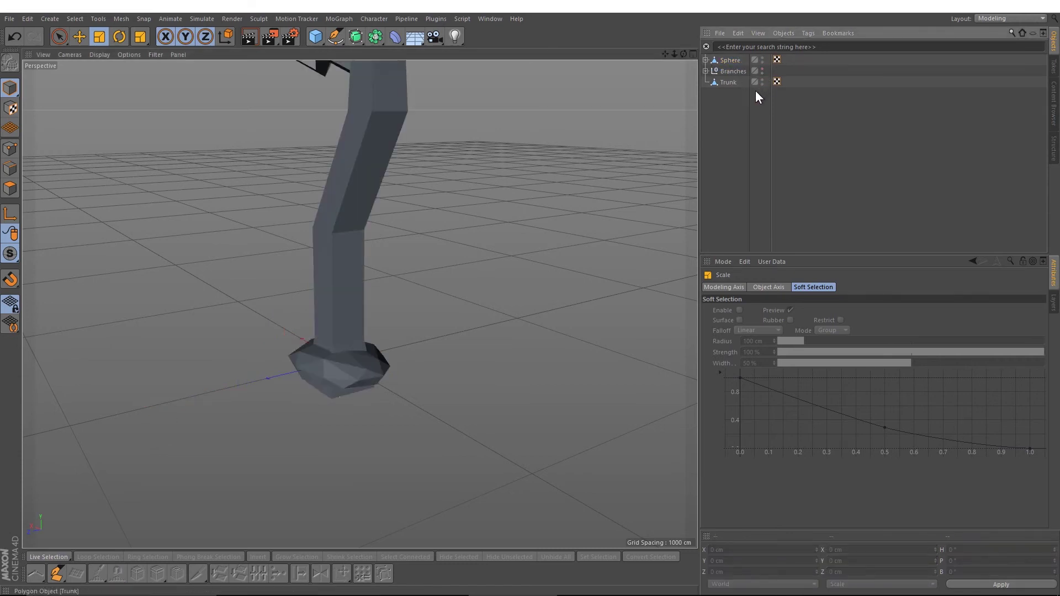
- Rename the Sphere object as Leaf
double_click(729, 60)
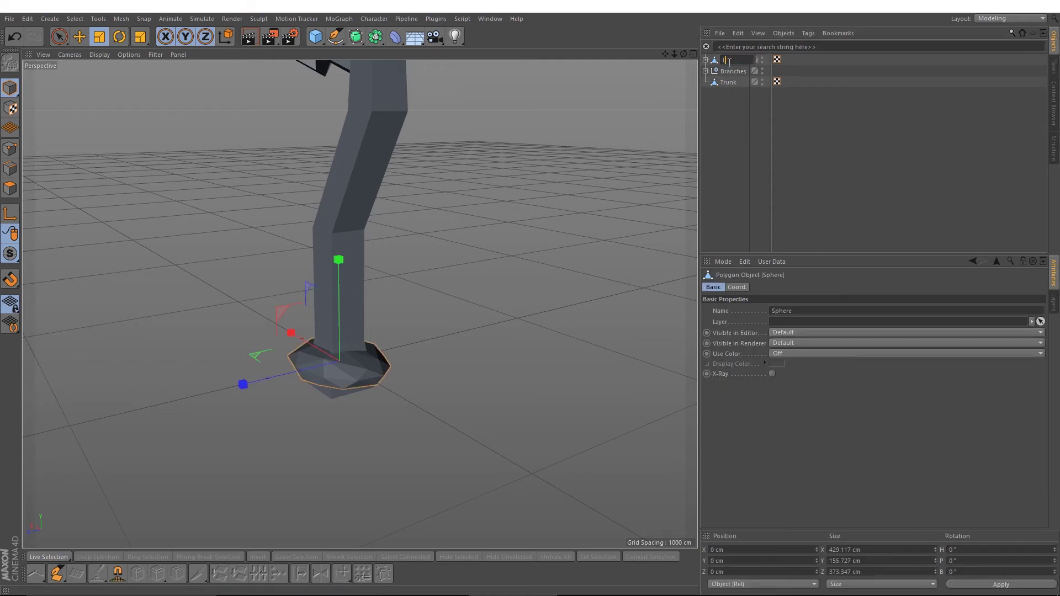
text(Leaf)
key(Return)
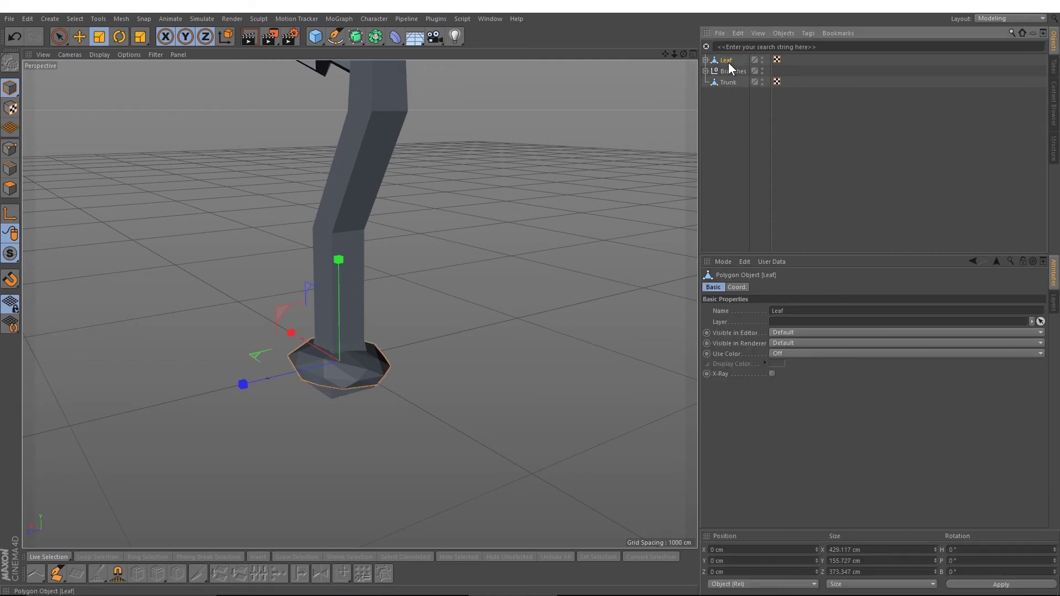
click(723, 92)
- Move the Leaf up the trunk to just below the lowest branch, at about X -124 cm and Y 955 cm
scroll(429, 211, down, 5)
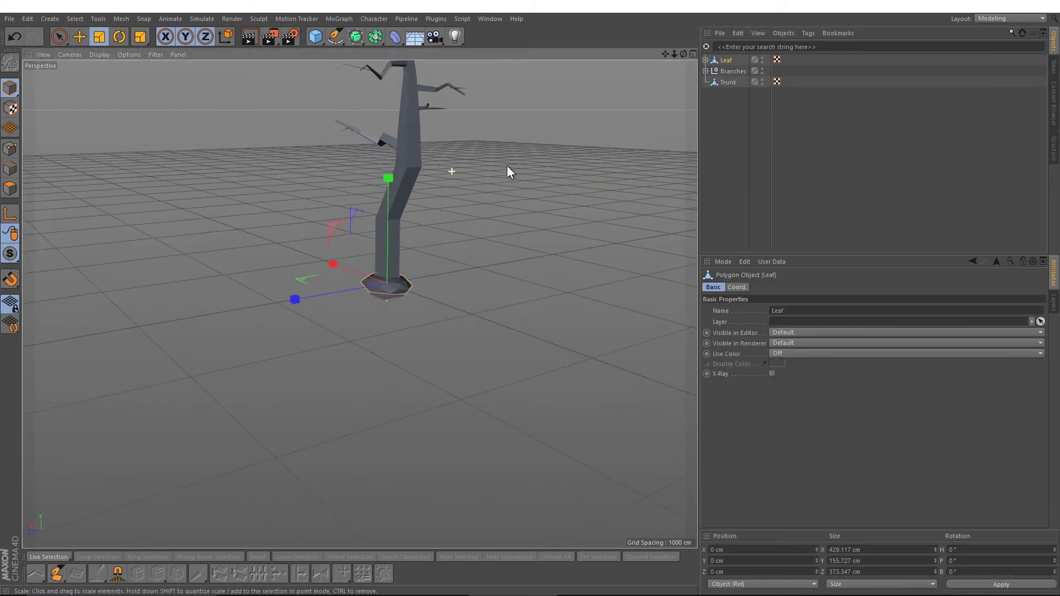
alt+middle_drag(507, 166, 470, 286)
click(72, 39)
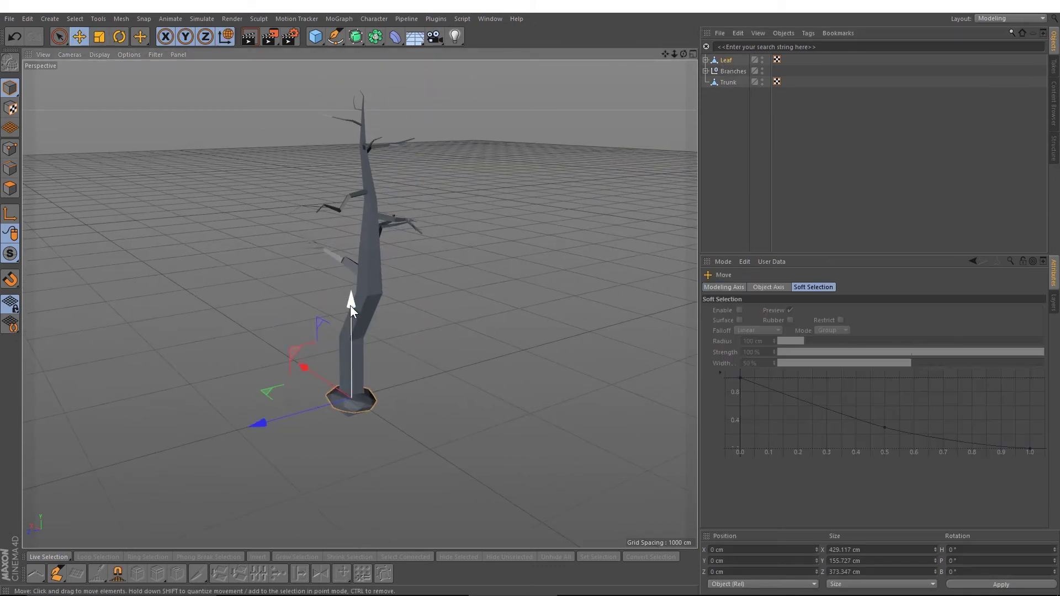
drag(350, 306, 370, 199)
alt+drag(404, 265, 452, 310)
scroll(232, 304, up, 3)
drag(231, 304, 234, 313)
- Shrink the Leaf and adjust its proportions to about 197 x 152 x 289 cm
key(t)
drag(429, 150, 460, 242)
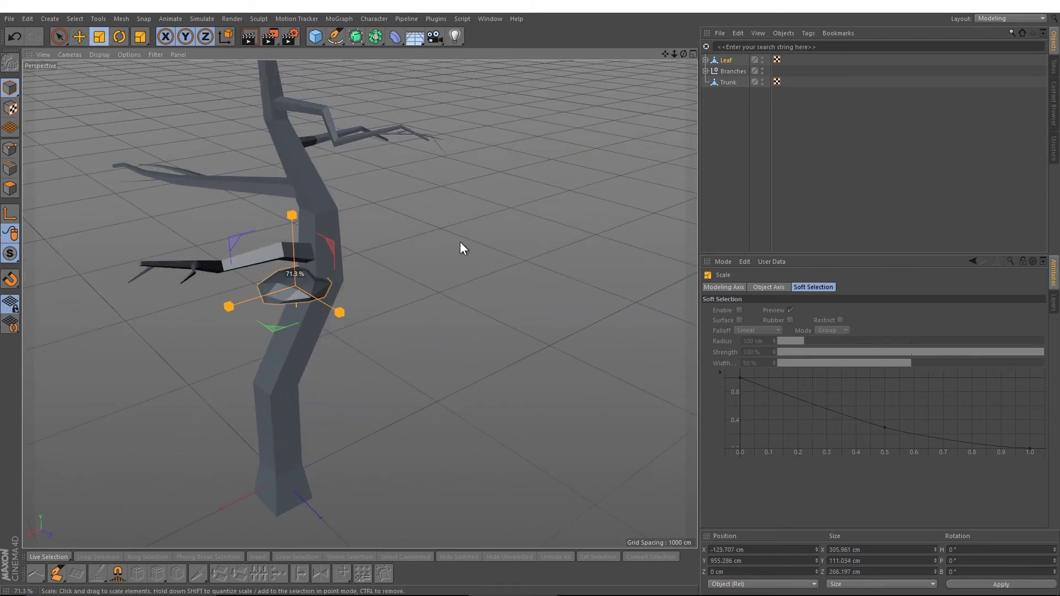
drag(292, 178, 309, 135)
drag(199, 315, 236, 305)
mouse_move(358, 322)
mouse_down()
mouse_move(336, 309)
mouse_move(358, 323)
mouse_up()
mouse_move(290, 183)
mouse_down()
mouse_move(303, 173)
mouse_move(293, 234)
mouse_move(298, 198)
mouse_up()
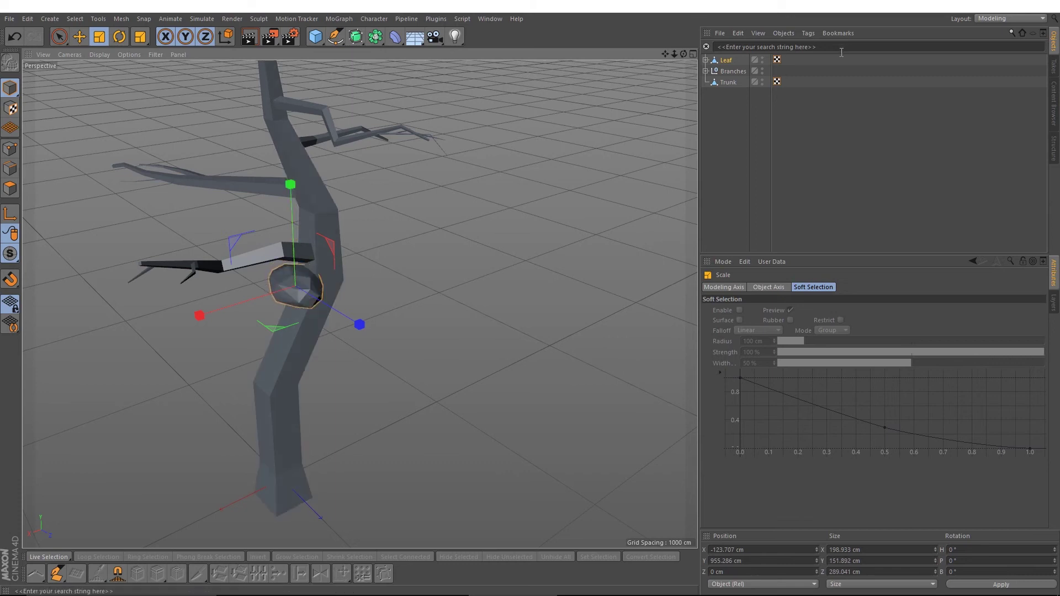
- Set the reduction strength of the Leaf's Polygon Reduction deformer to 96%
click(706, 59)
click(742, 72)
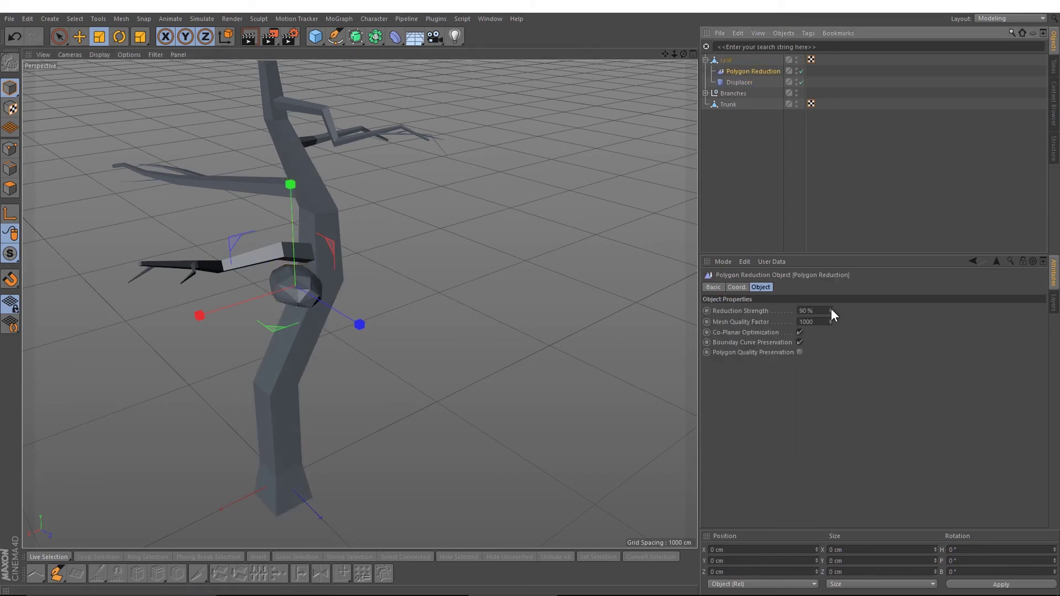
scroll(278, 294, up, 5)
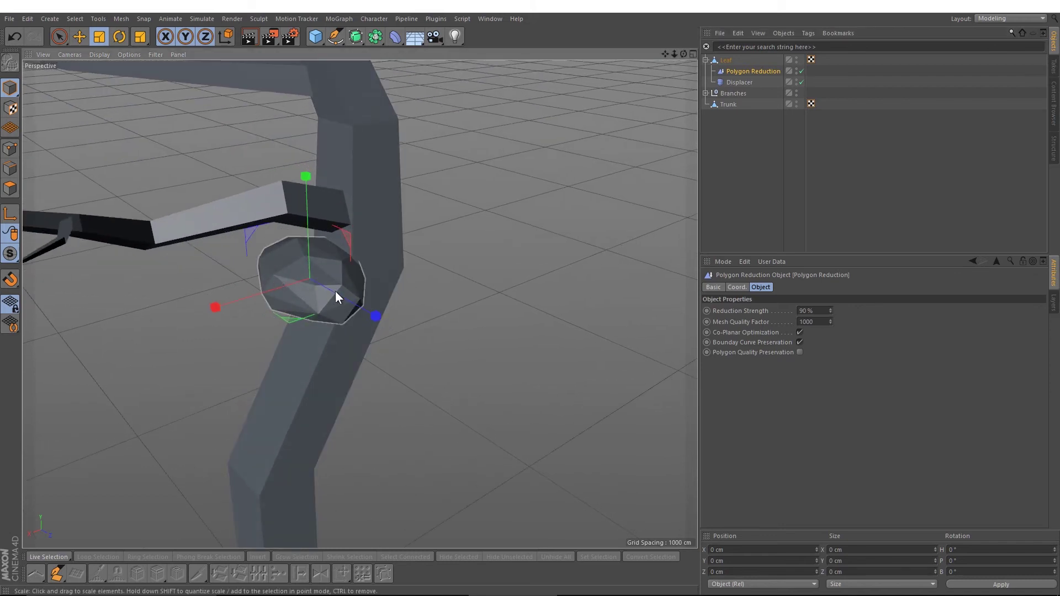
drag(830, 310, 830, 306)
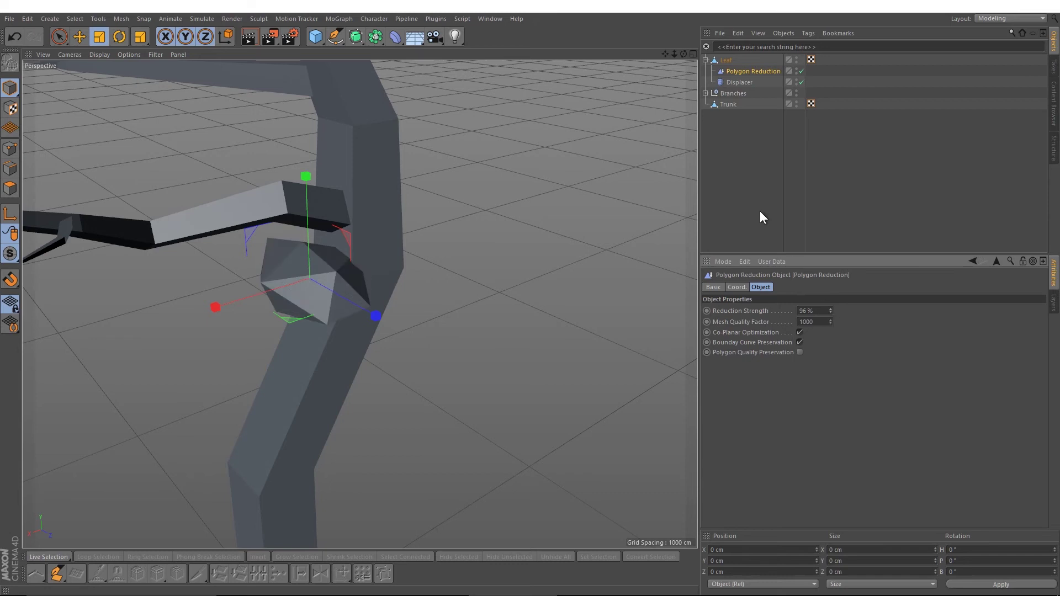
- Set the Displacer height to about 120.5 cm and the polygon reduction strength to 94%
click(740, 82)
click(771, 287)
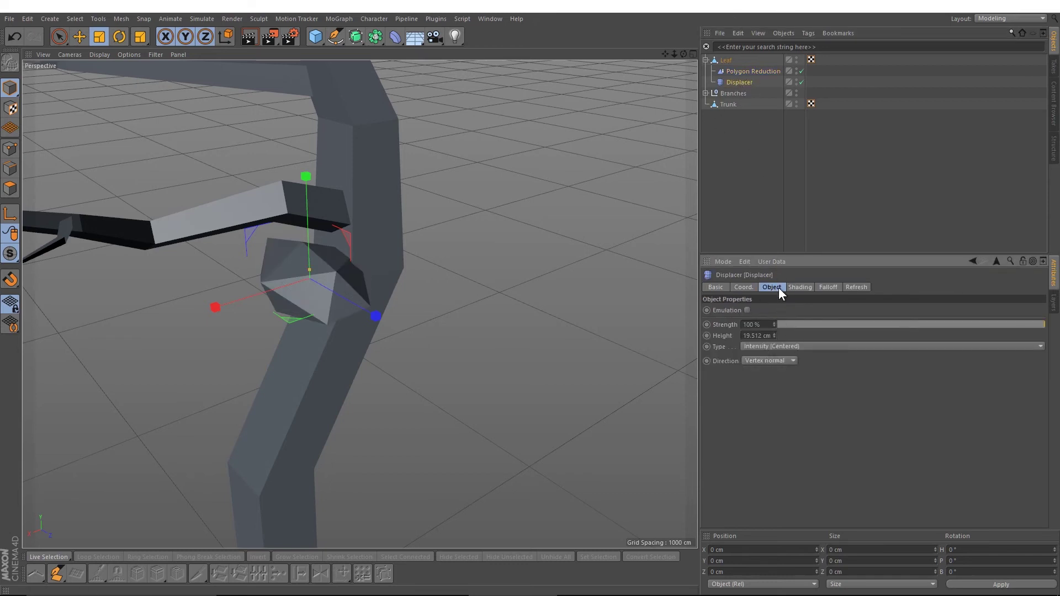
double_click(775, 335)
drag(774, 336, 774, 281)
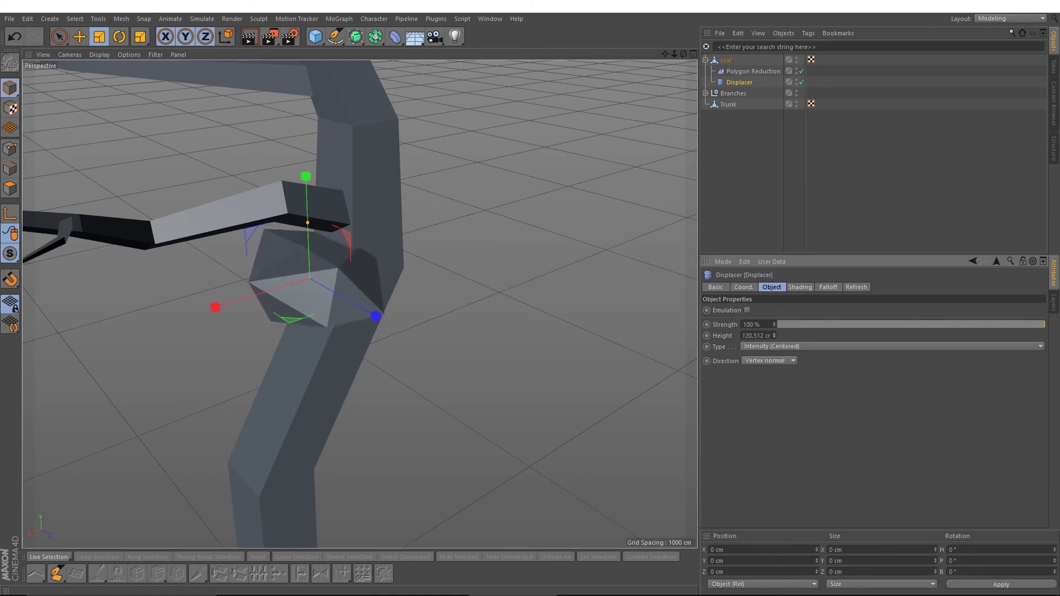
click(726, 71)
drag(831, 311, 831, 319)
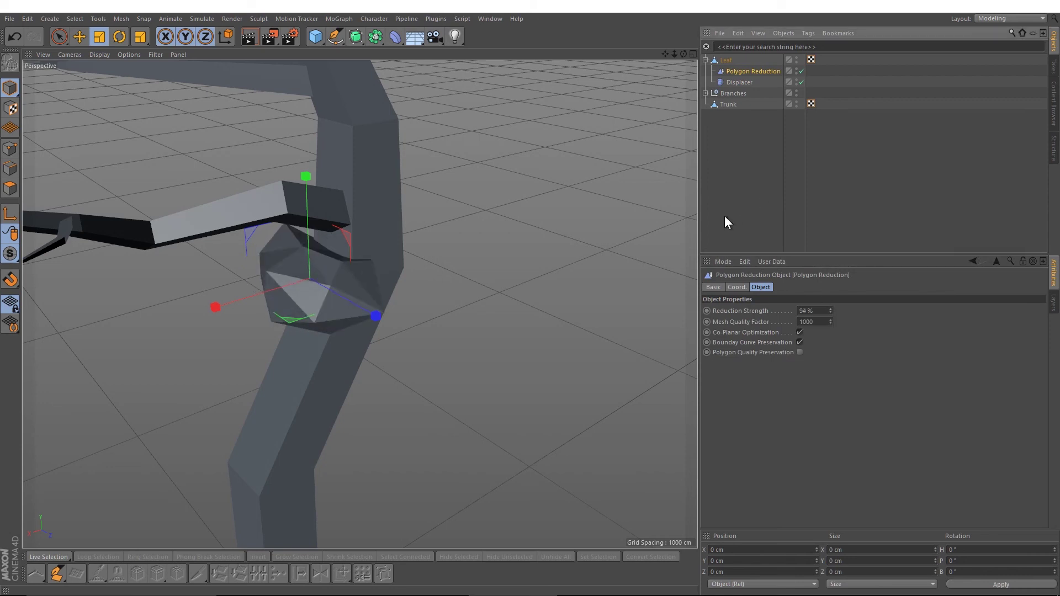
- Enlarge the Leaf along its individual axes to about 221 x 225 x 294 cm
click(591, 214)
alt+right_drag(587, 222, 562, 285)
alt+drag(562, 285, 509, 283)
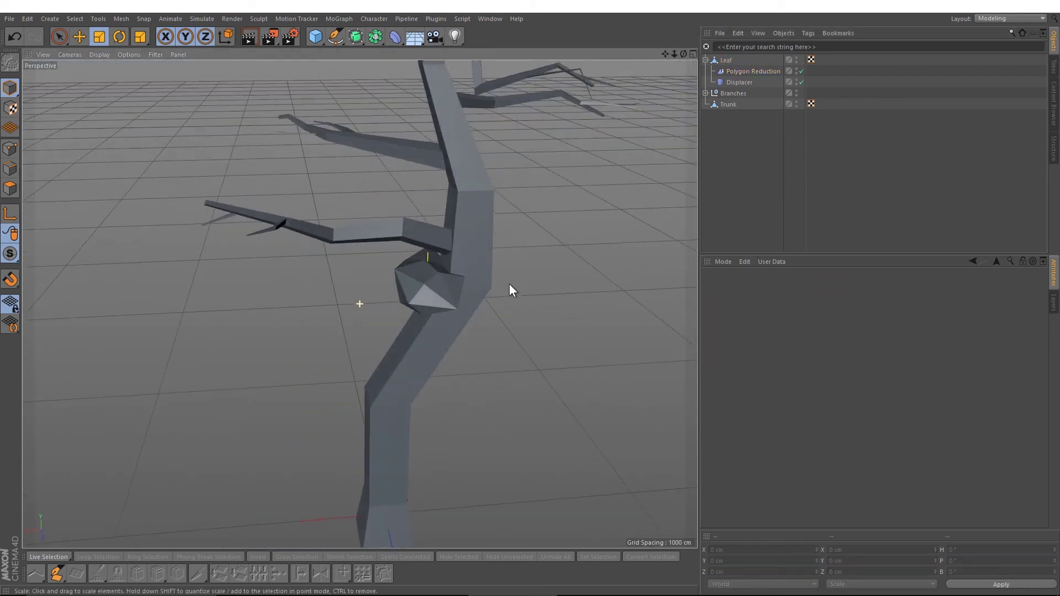
click(723, 61)
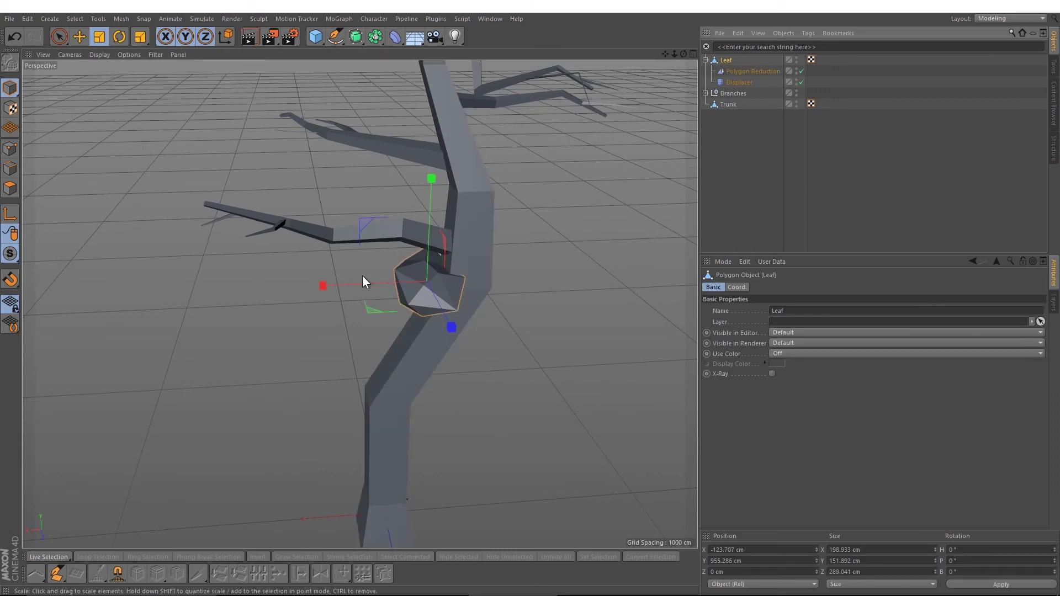
mouse_move(323, 286)
mouse_down()
mouse_move(297, 286)
mouse_move(313, 291)
mouse_up()
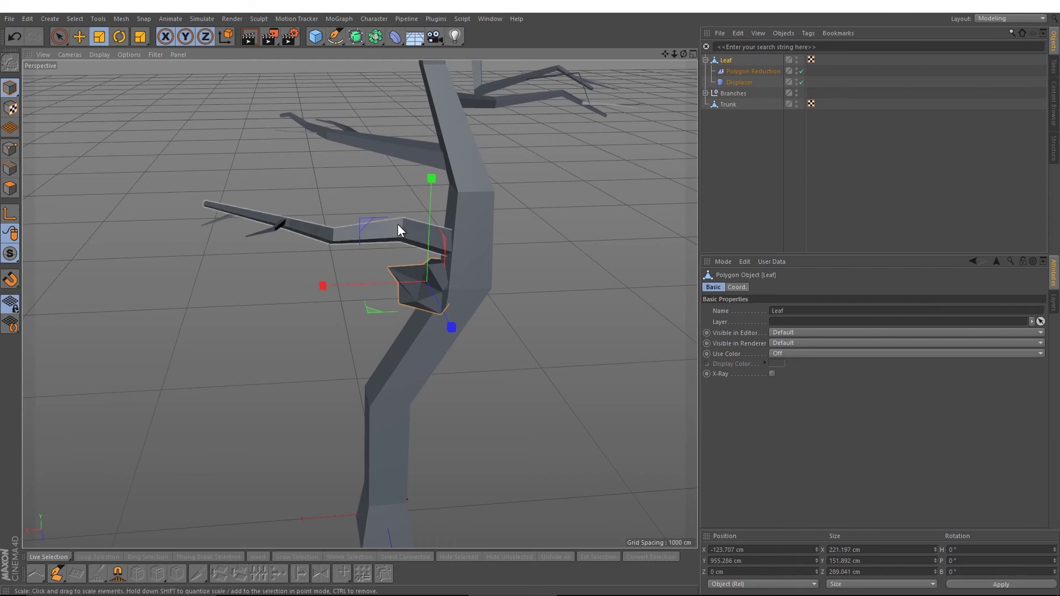
drag(431, 178, 499, 296)
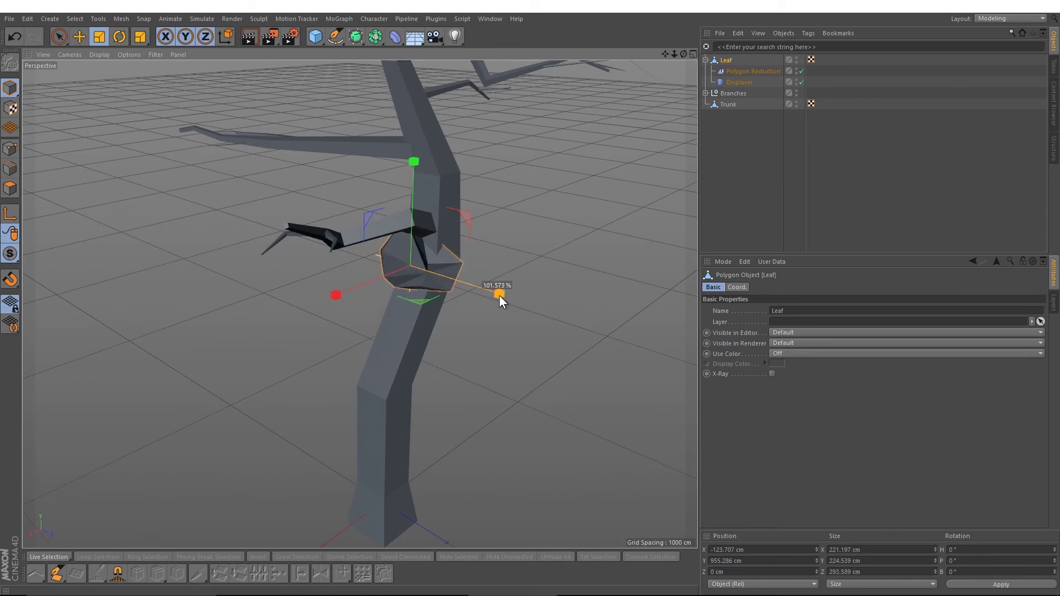
- Set the Displacer height to about 24.2 cm and readjust the Leaf's polygon reduction strength
click(752, 72)
drag(830, 311, 831, 321)
click(740, 83)
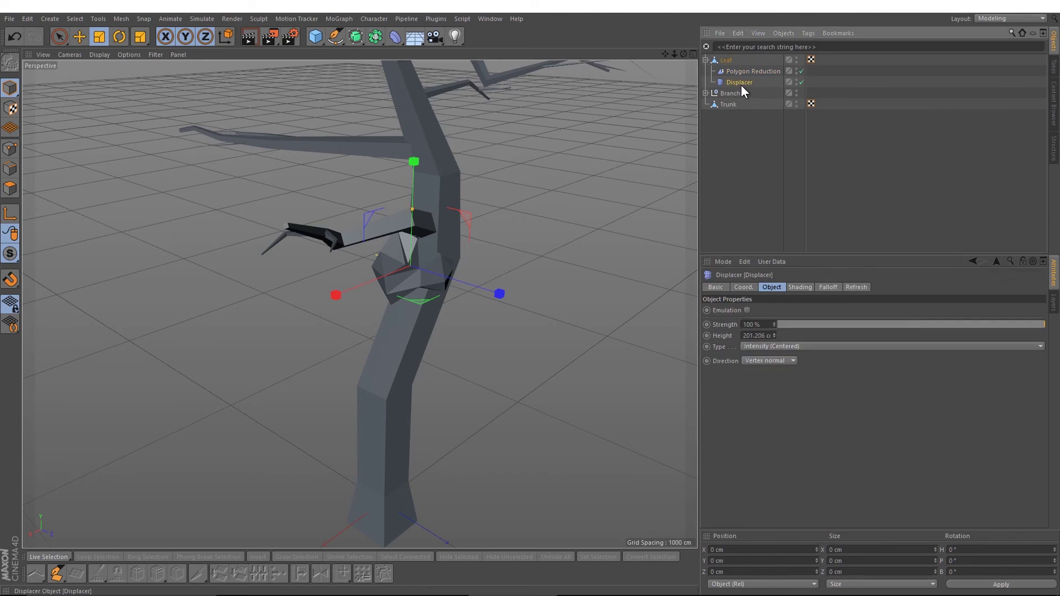
drag(774, 335, 774, 359)
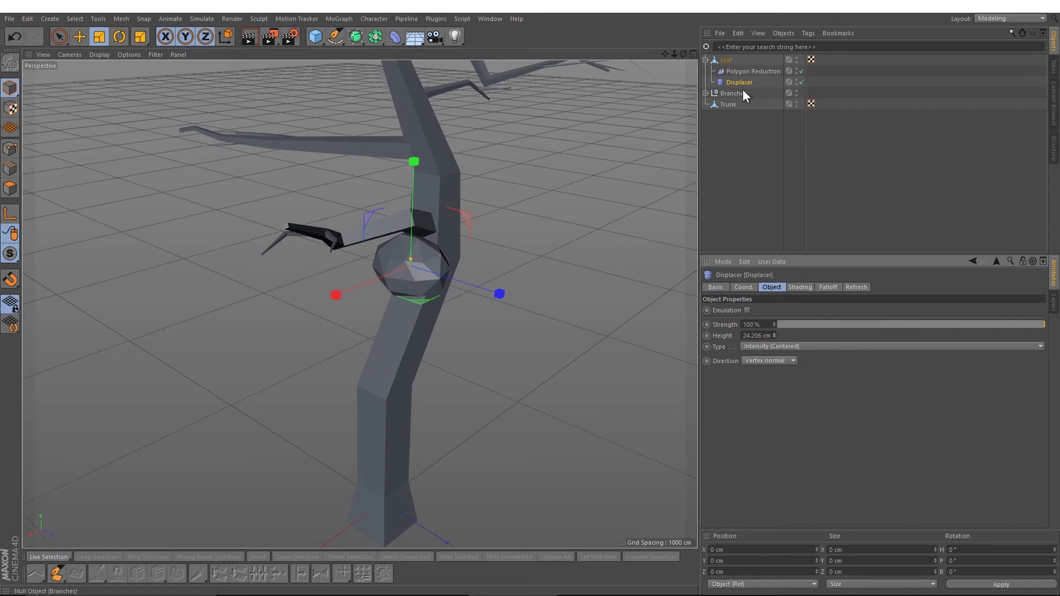
click(746, 71)
drag(830, 311, 830, 303)
- Widen and flatten the Leaf to about 280 x 176 x 403 cm
click(437, 254)
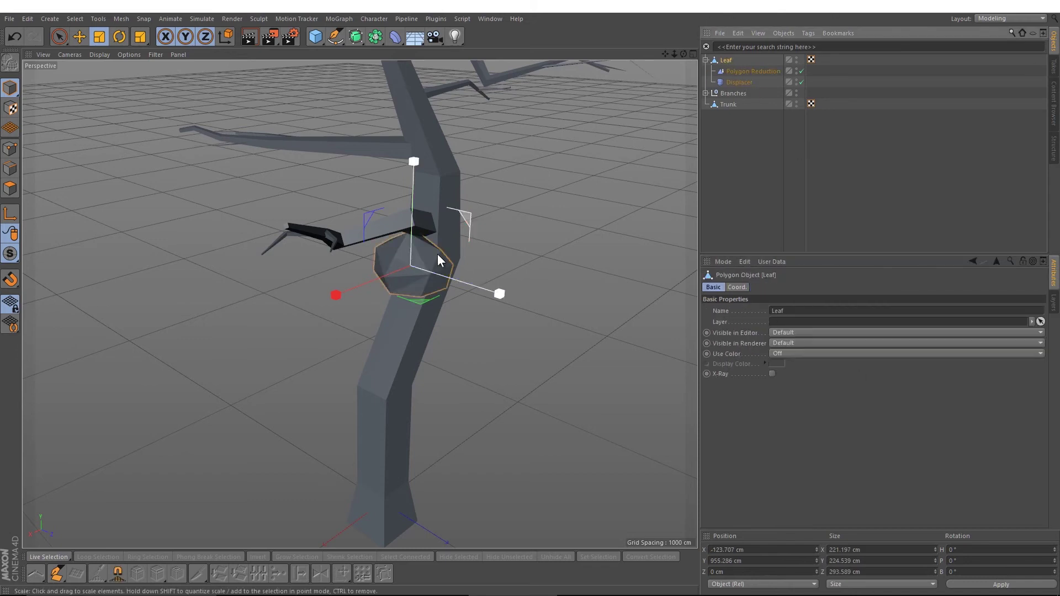
drag(331, 297, 312, 303)
drag(499, 294, 531, 306)
alt+drag(567, 262, 468, 208)
drag(411, 170, 381, 249)
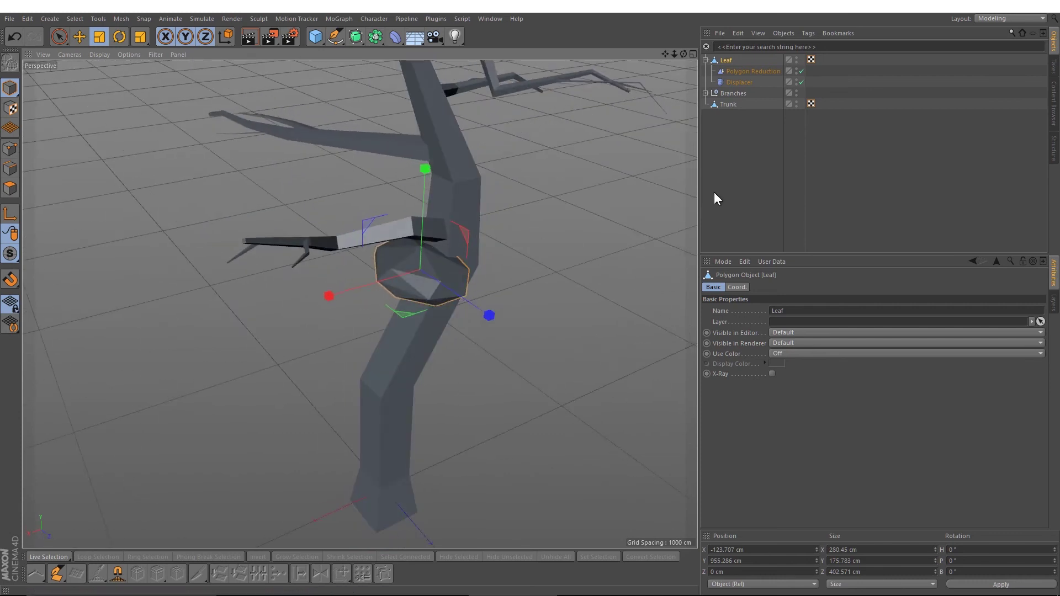
click(714, 197)
- Duplicate the Leaf and move the copy onto the lowest branch, at about X 466, Y 1213, Z 43 cm
click(730, 58)
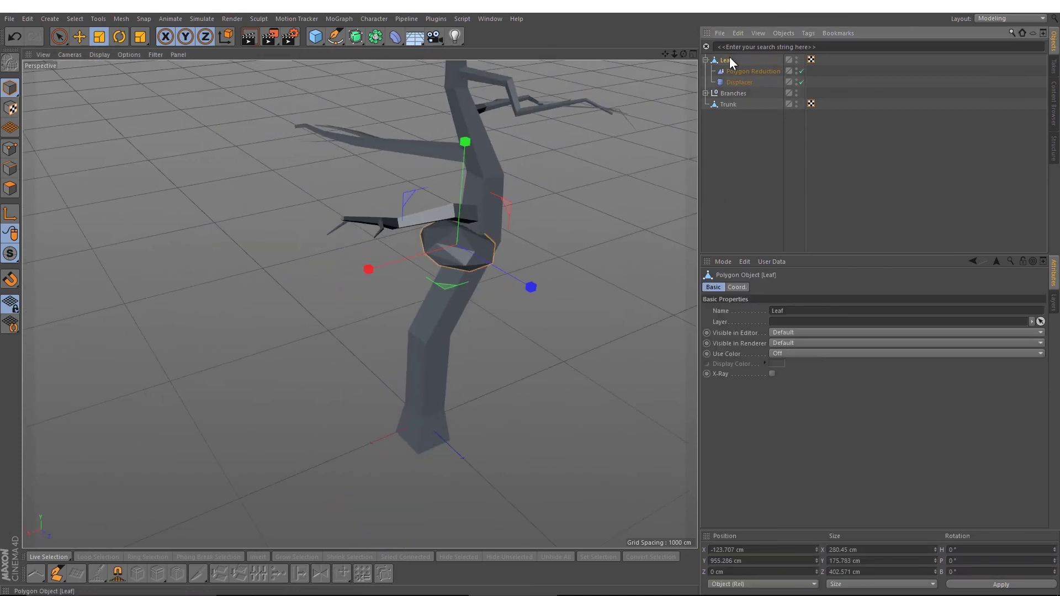
key(ctrl+c)
key(ctrl+v)
key(e)
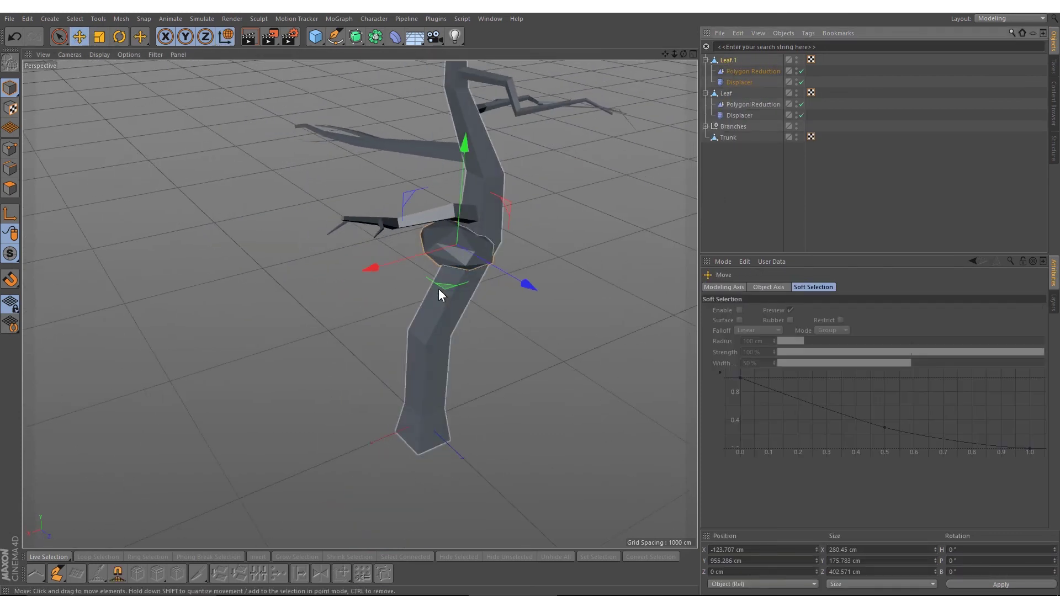
drag(367, 268, 243, 303)
drag(343, 209, 342, 150)
drag(366, 237, 376, 274)
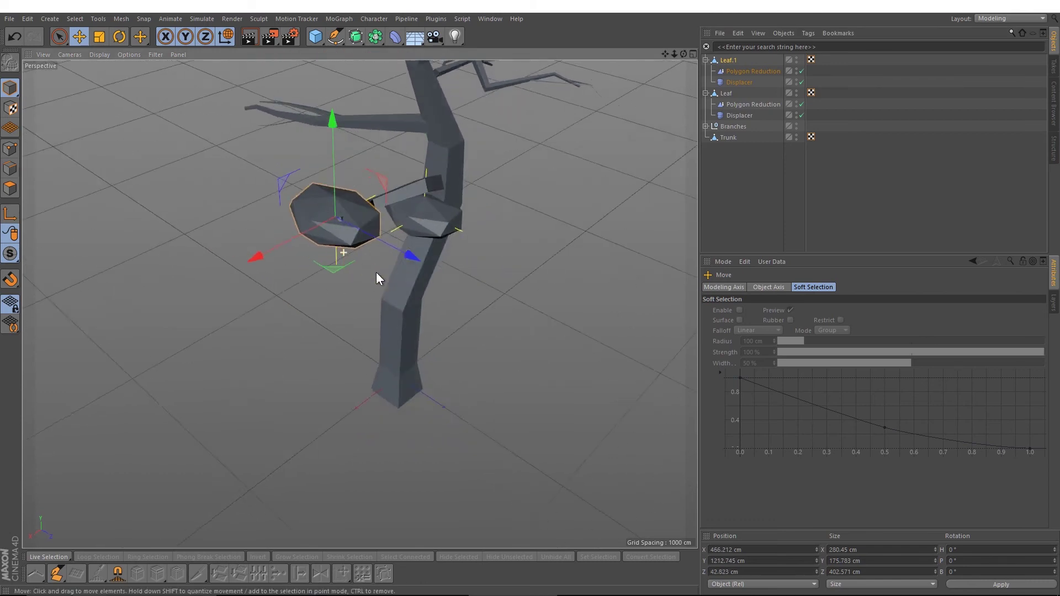
- Shift the duplicated Leaf along its axes to about X 500, Y 1230, Z 87 cm on the lowest branch
alt+right_drag(376, 274, 421, 234)
drag(417, 237, 424, 241)
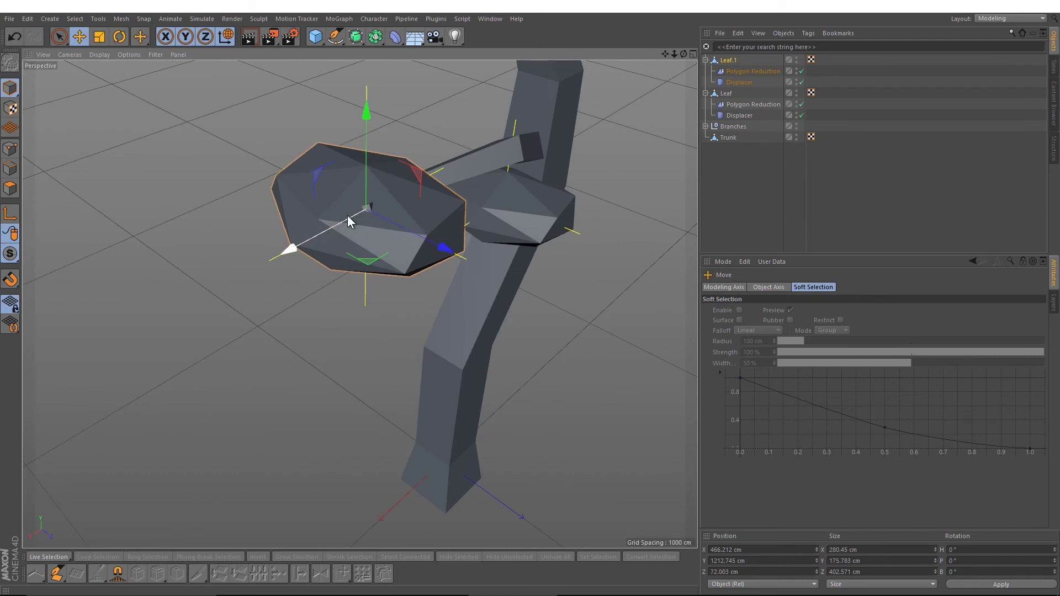
drag(332, 235, 317, 243)
drag(351, 187, 351, 178)
drag(381, 218, 387, 221)
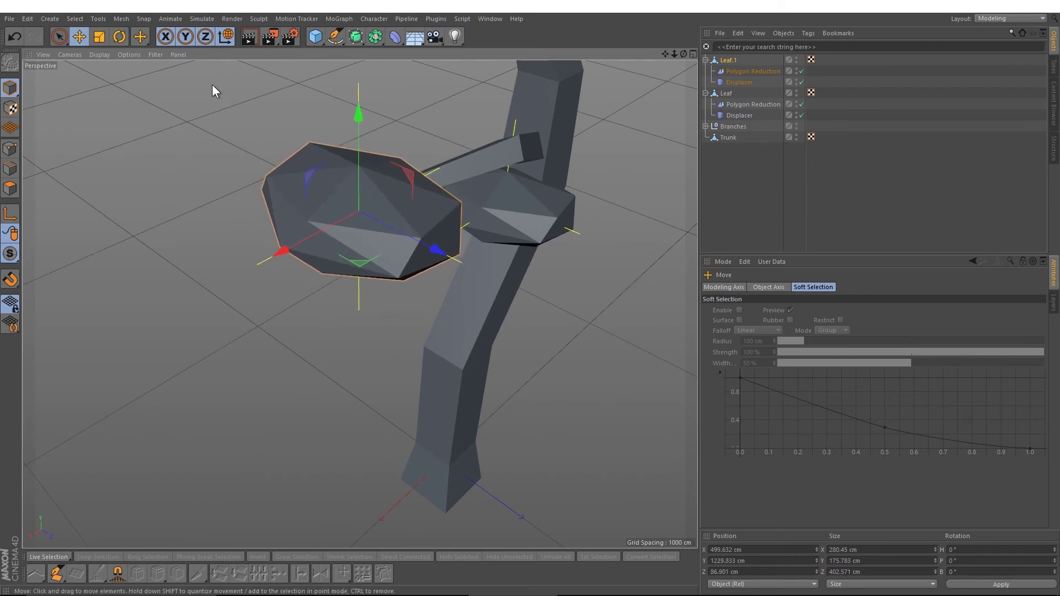
- Shrink the duplicated Leaf to about 168 x 132 x 186 cm
click(102, 37)
drag(105, 165, 42, 177)
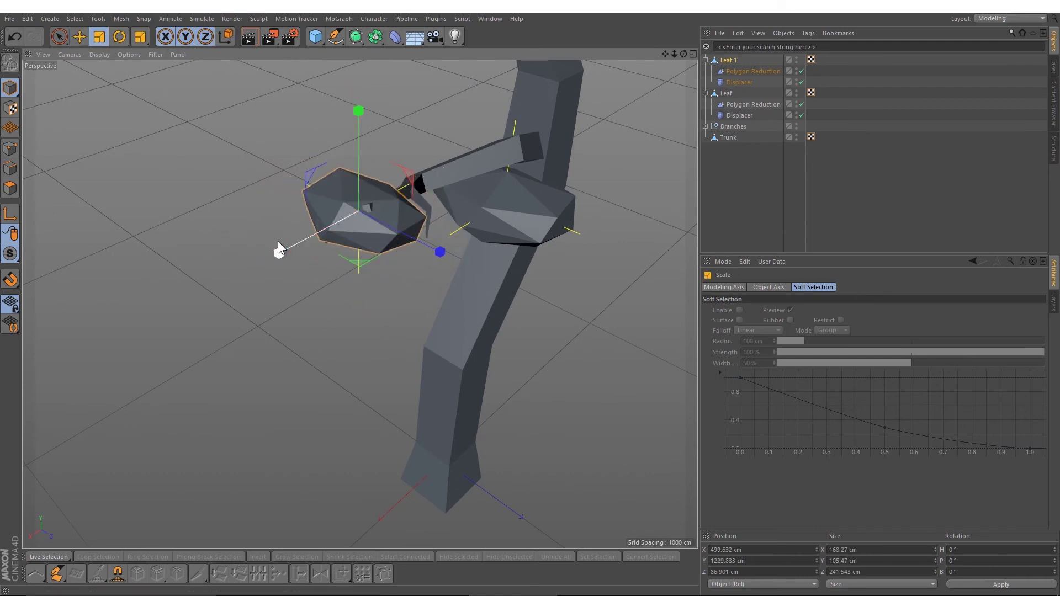
drag(439, 250, 416, 250)
drag(358, 109, 359, 81)
- Move the smaller Leaf copy over the branch tip, at about X 508, Y 1256, Z 131 cm
key(w)
click(72, 38)
mouse_move(410, 251)
mouse_down()
mouse_move(425, 248)
mouse_move(415, 236)
mouse_up()
drag(370, 168, 370, 156)
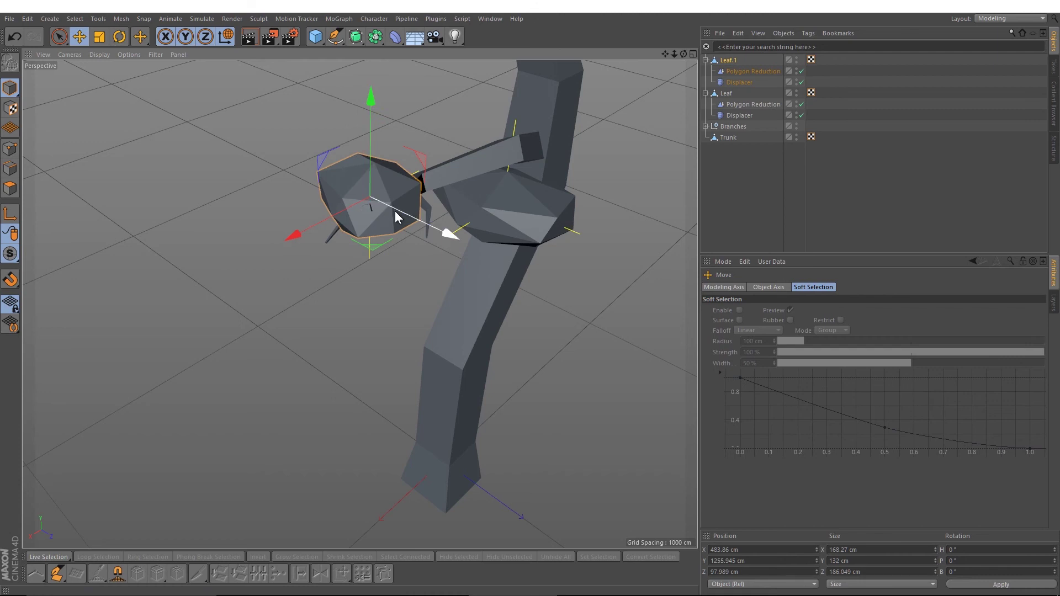
drag(395, 210, 416, 233)
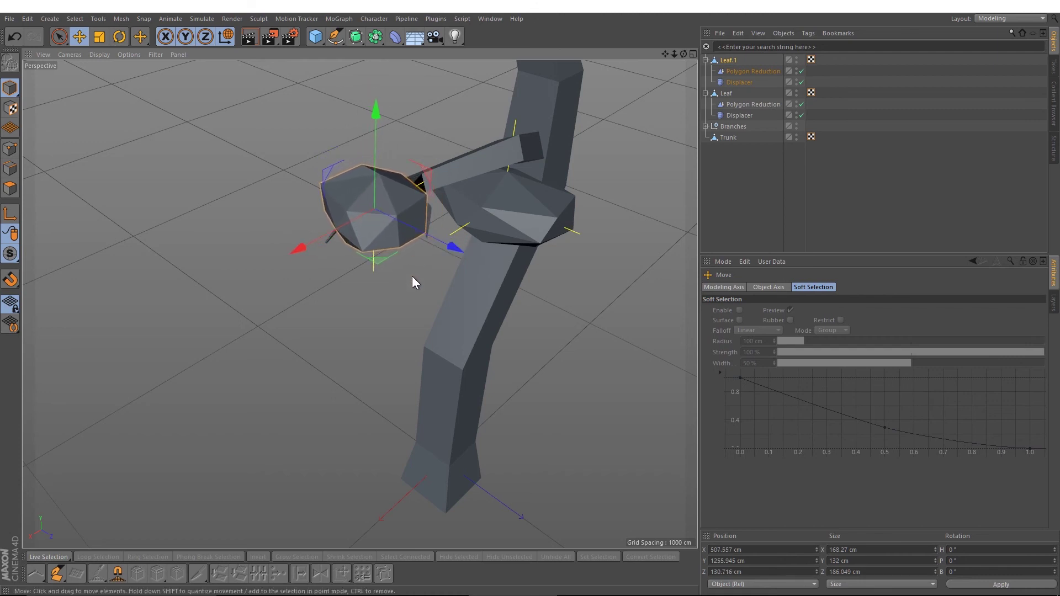
- Flatten the Leaf copy at the branch tip to a height of about 77 cm
alt+drag(412, 276, 458, 239)
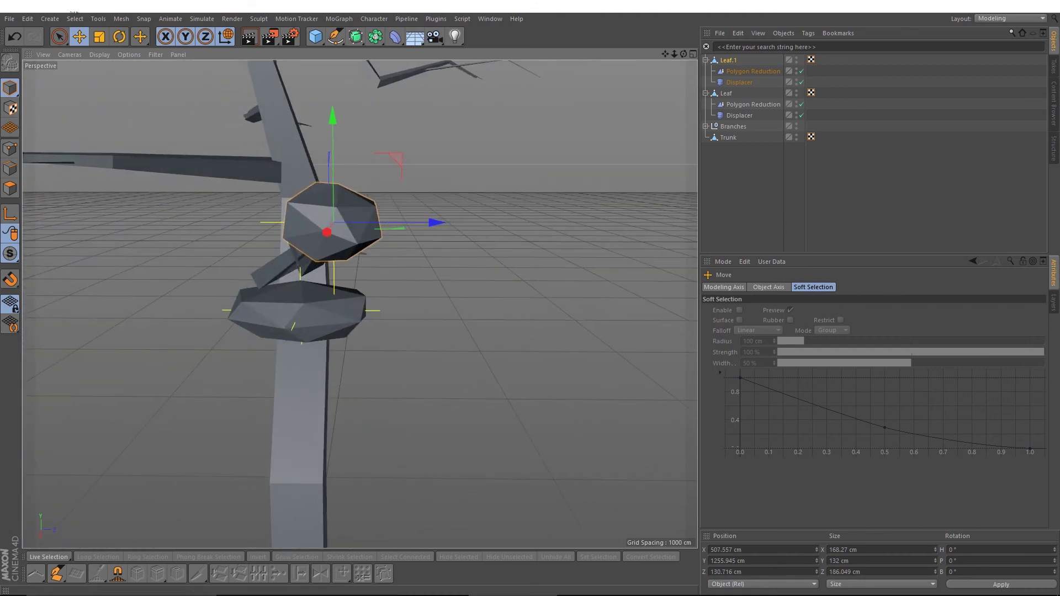
click(104, 40)
drag(331, 115, 345, 173)
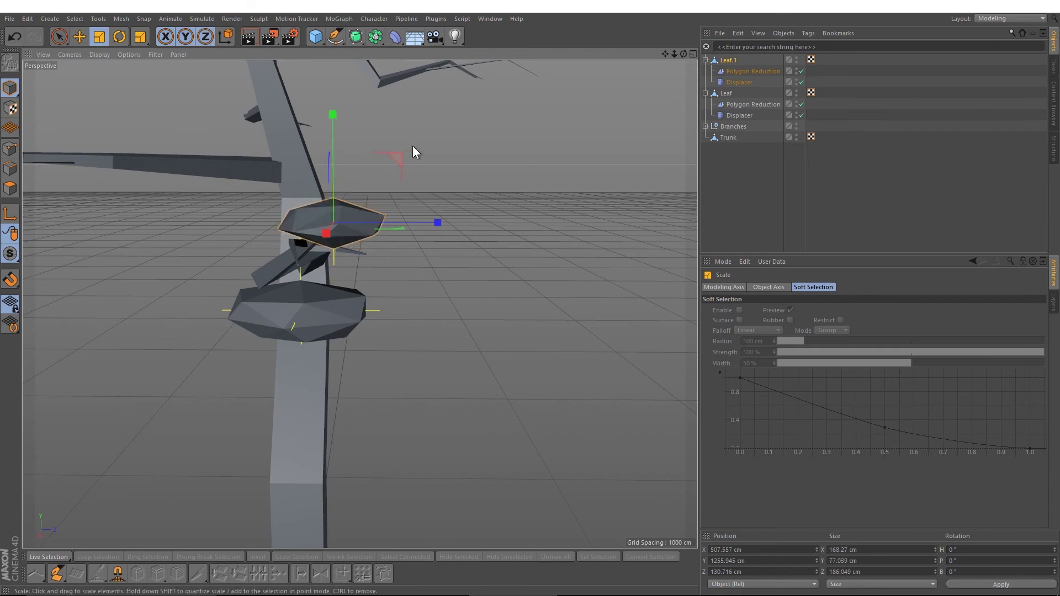
- Duplicate the flattened Leaf and move the new copy to about X 514, Y 1172, Z 70 cm
alt+drag(413, 146, 402, 173)
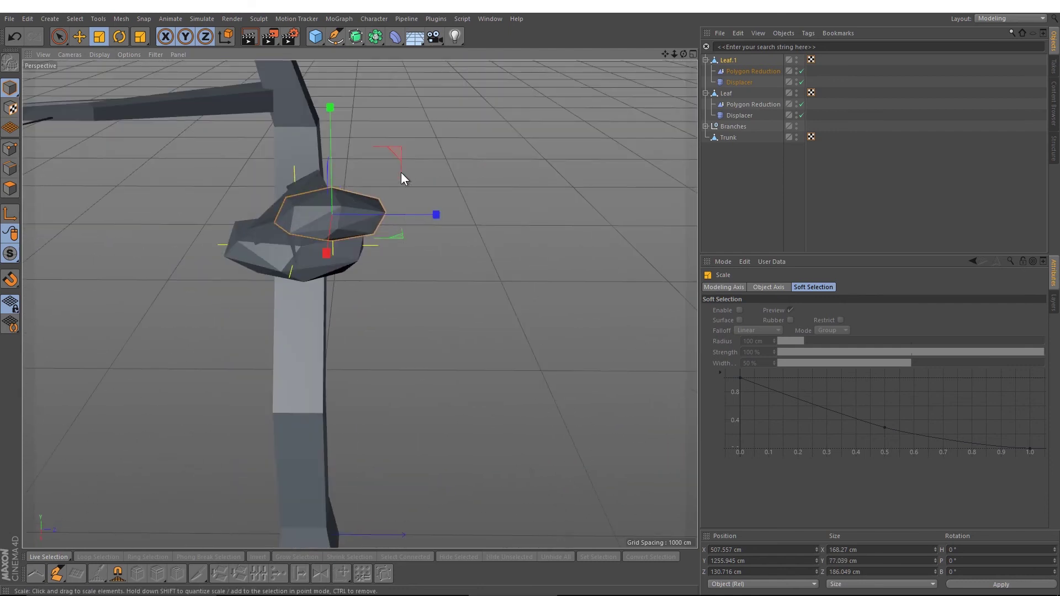
key(ctrl+c)
key(ctrl+v)
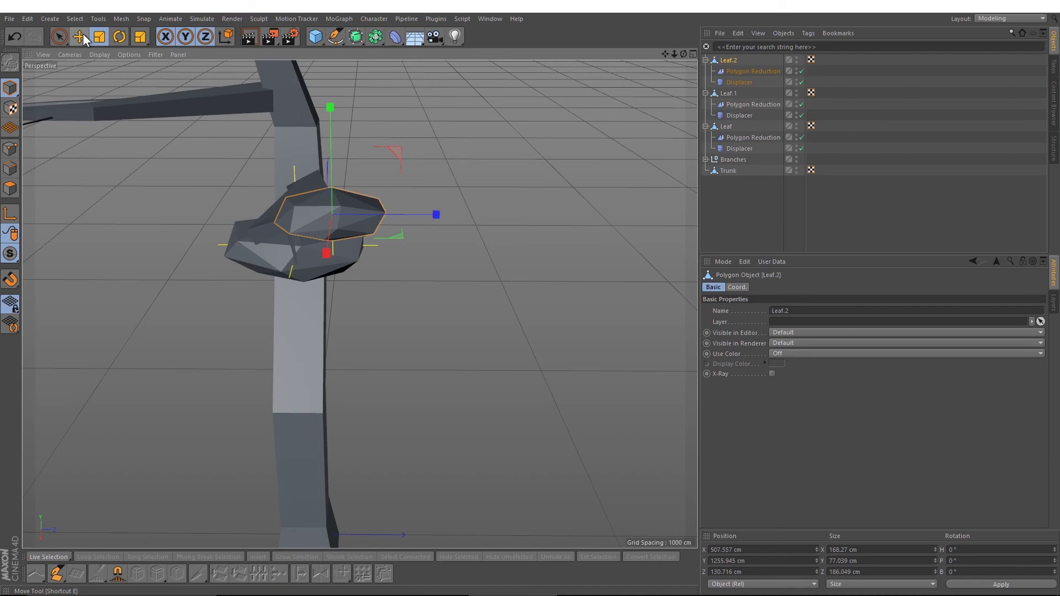
click(82, 35)
drag(331, 148, 338, 186)
drag(365, 235, 334, 256)
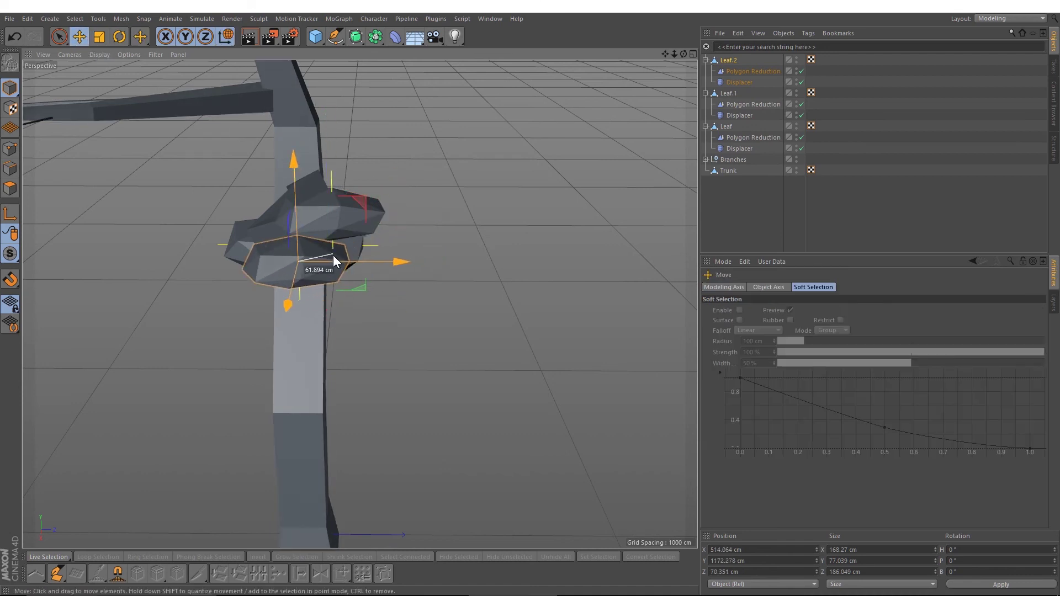
- Rotate the newest Leaf copy to a heading of about 144.8° and deselect it
alt+drag(423, 250, 369, 212)
click(120, 37)
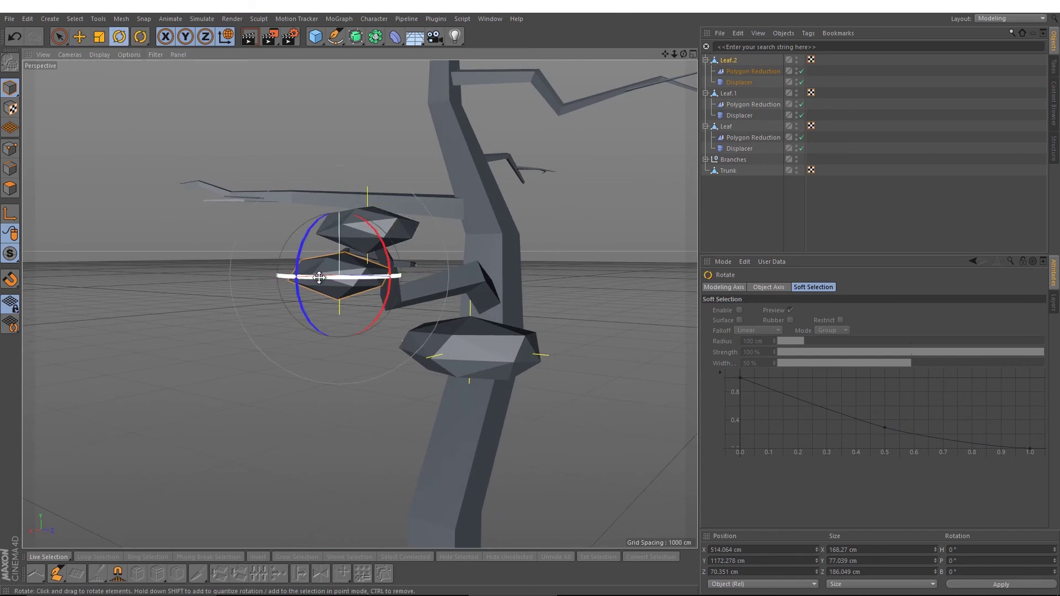
drag(320, 278, 420, 400)
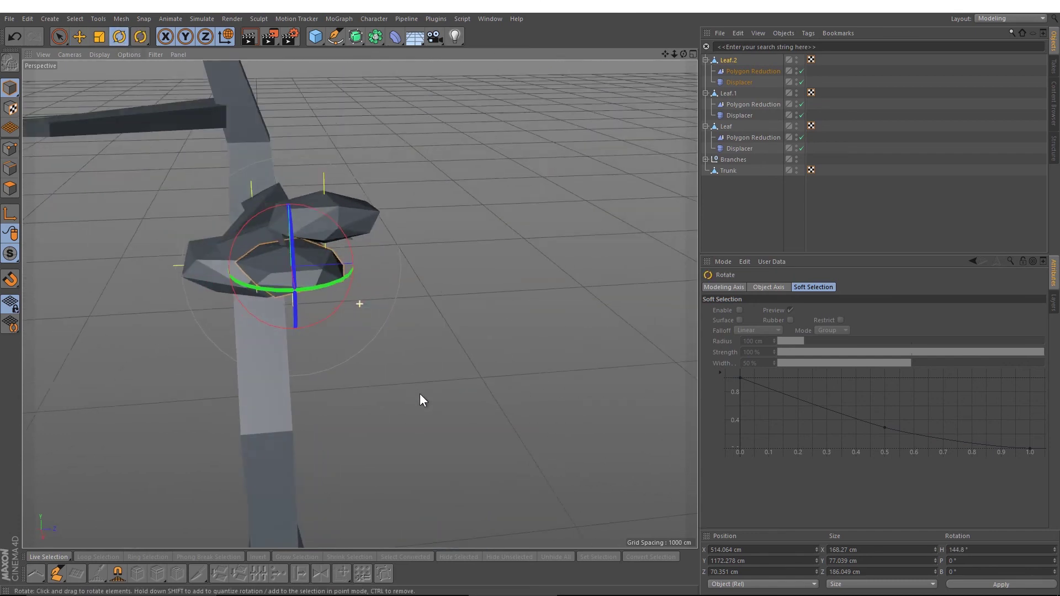
click(420, 400)
key(t)
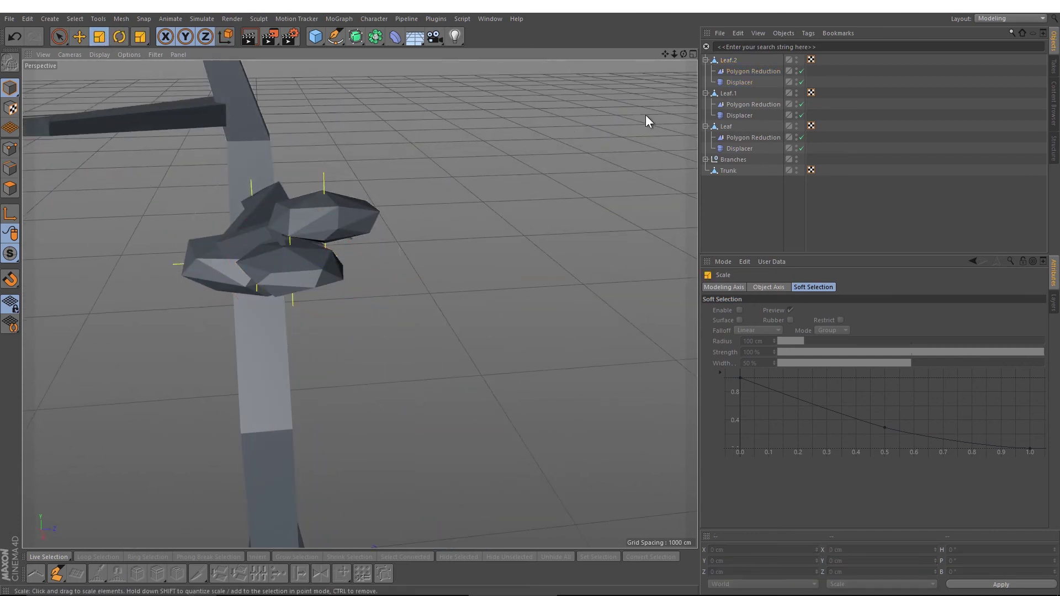
- Reposition Leaf.2 beside the other leaf at the tip of the lowest branch
click(728, 61)
alt+drag(498, 234, 452, 221)
click(79, 37)
drag(324, 189, 319, 178)
drag(304, 260, 340, 260)
alt+drag(360, 304, 271, 290)
click(750, 208)
alt+right_drag(518, 238, 463, 220)
alt+middle_drag(464, 220, 432, 249)
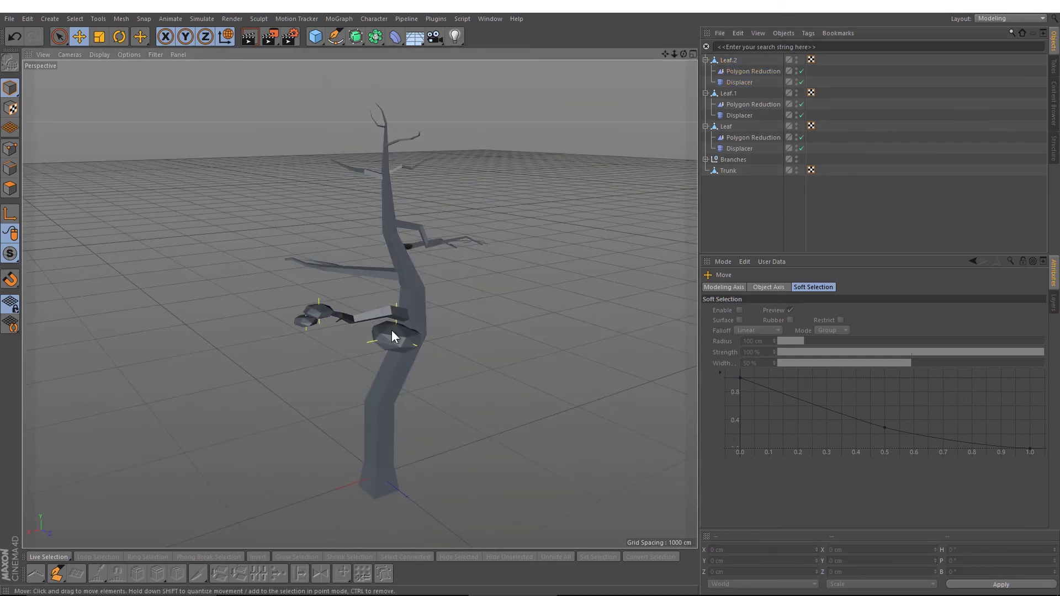
alt+drag(516, 155, 509, 211)
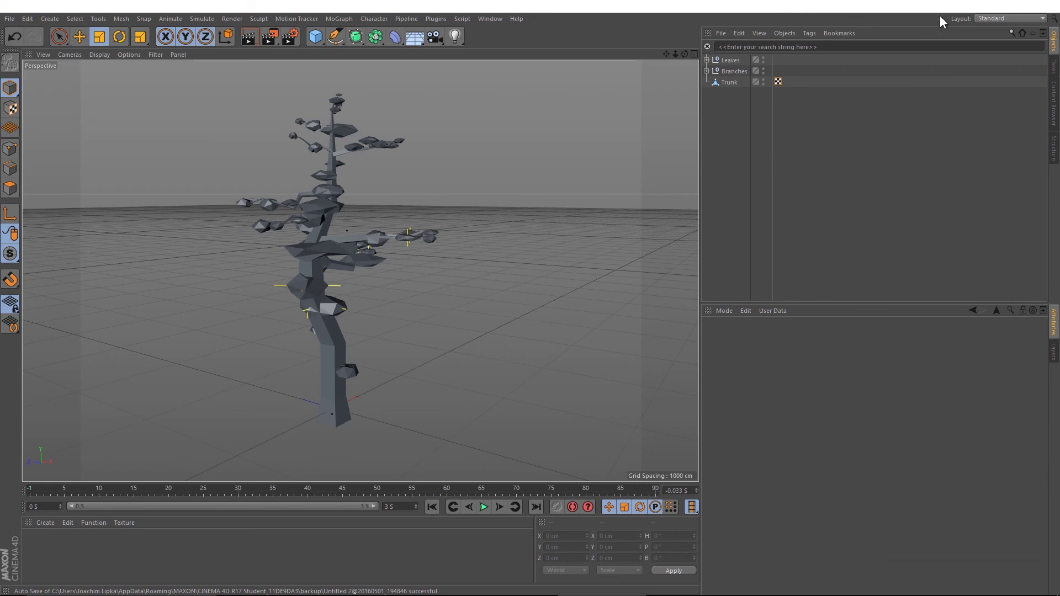
- Bring the Leaves and Trunk images from the desktop into the project as two new materials, copying both files to the project location
click(993, 9)
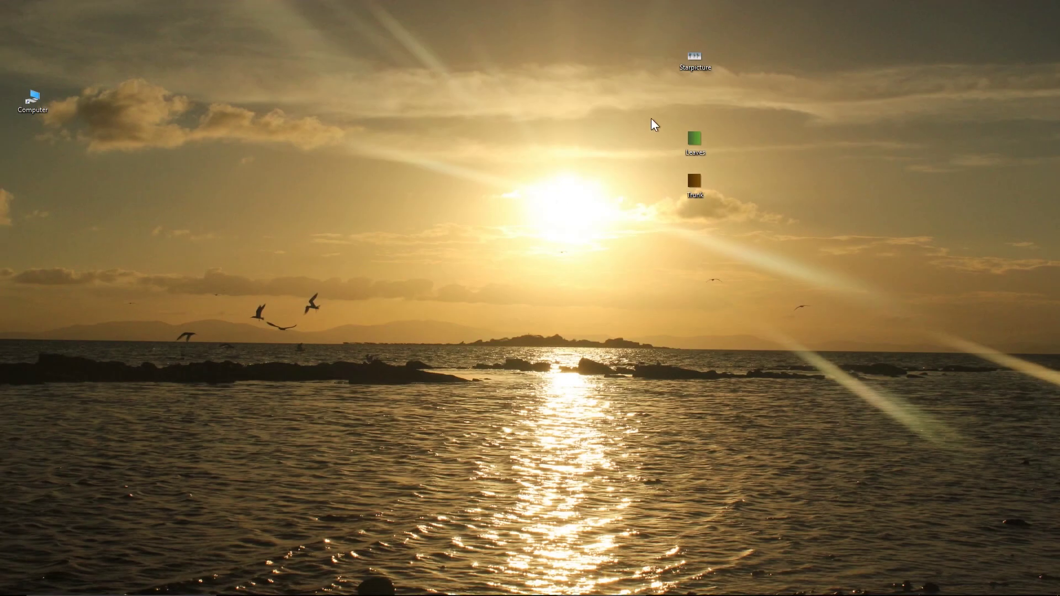
drag(651, 118, 748, 213)
drag(496, 575, 266, 541)
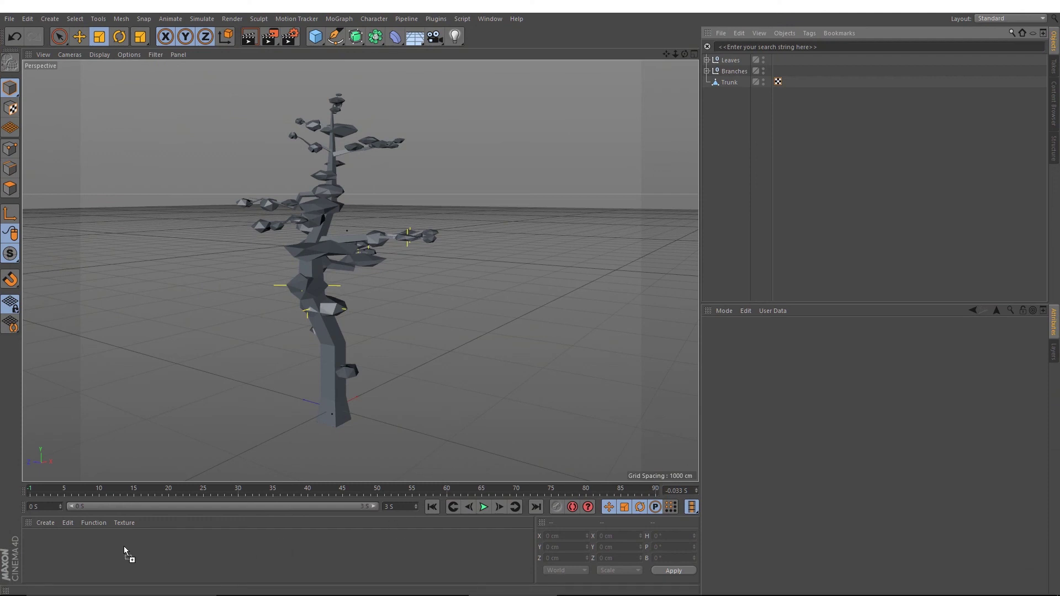
drag(73, 551, 74, 551)
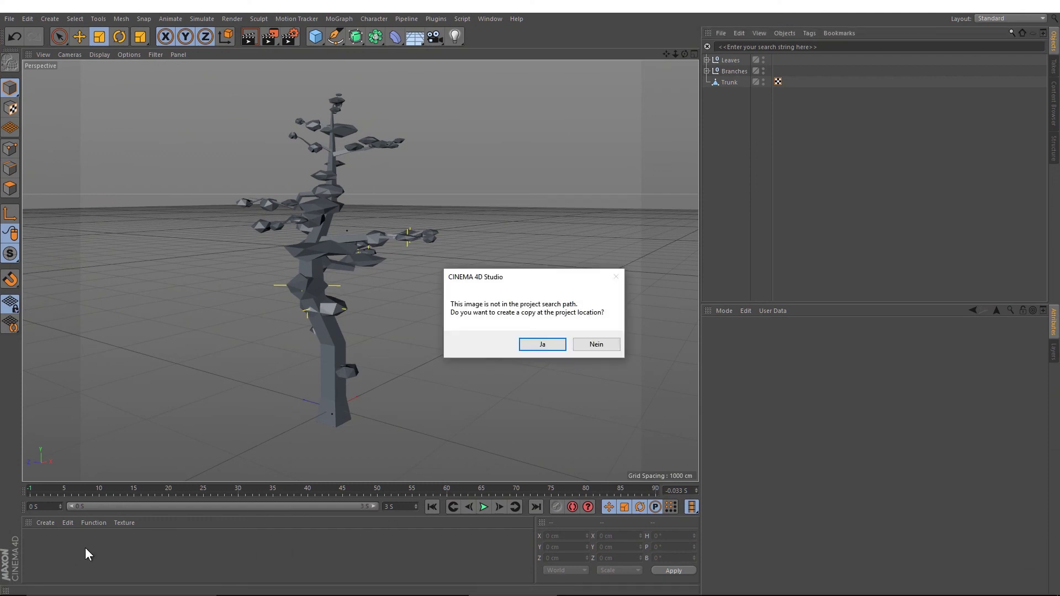
click(542, 344)
click(542, 345)
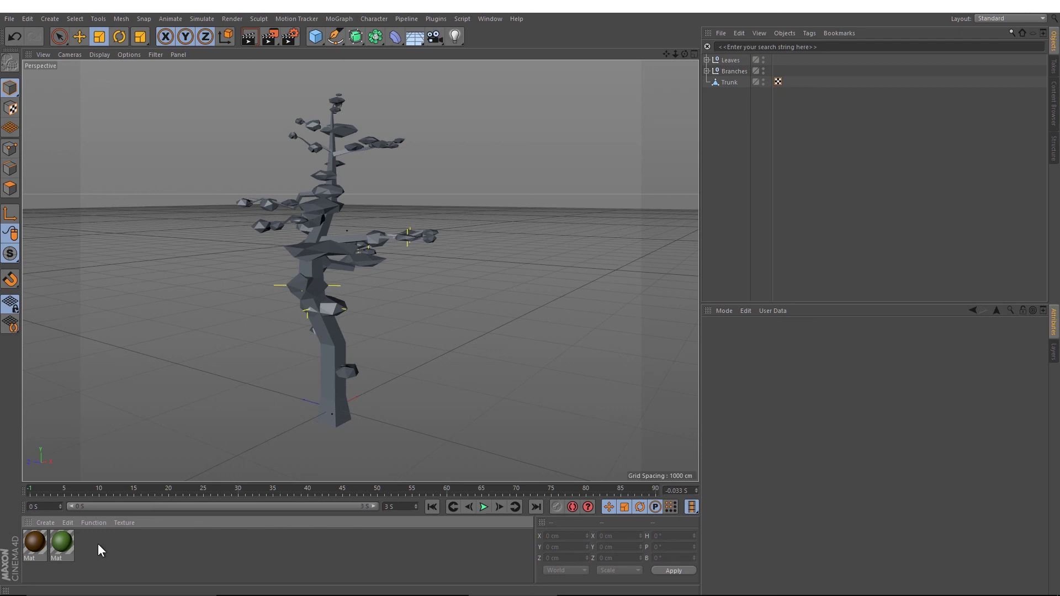
- Disable Reflectance on both new materials at once and close the Material Editor
double_click(60, 552)
drag(118, 570, 35, 539)
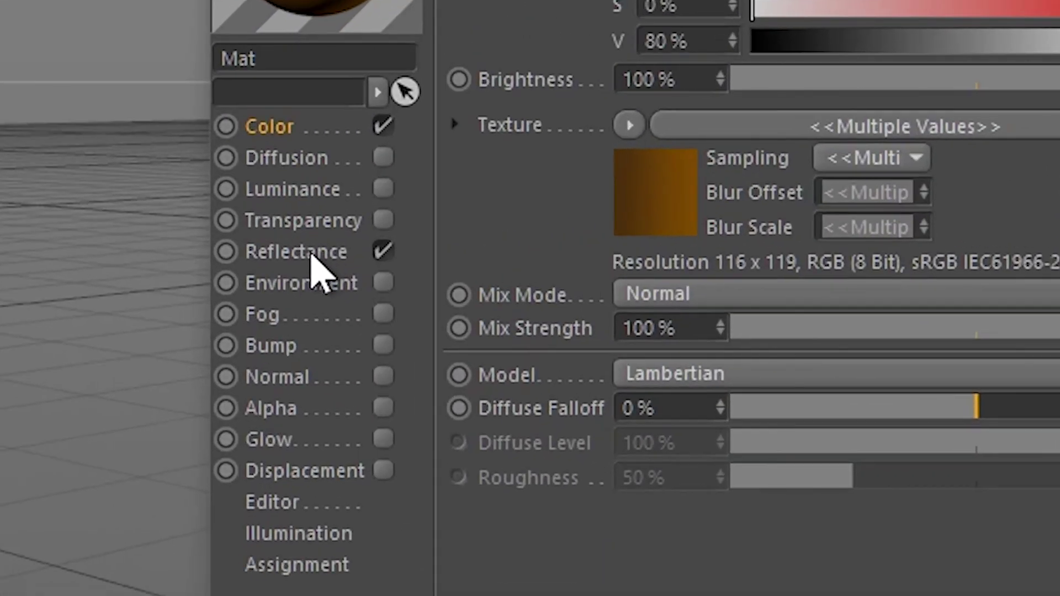
click(381, 252)
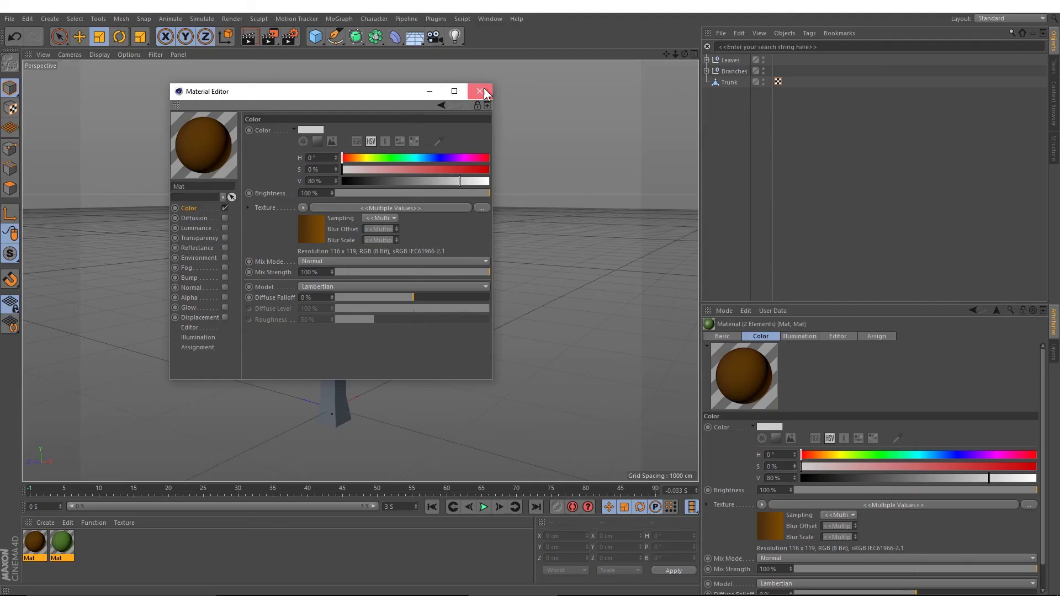
click(484, 88)
- Rename the green material Leaf
click(58, 568)
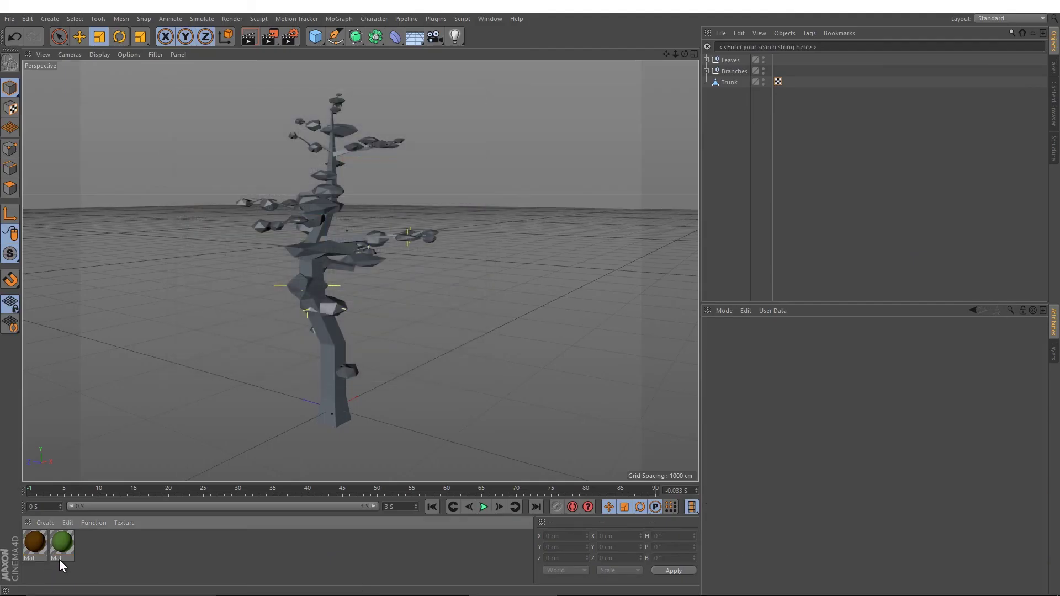
double_click(58, 558)
text(LEaf)
key(Return)
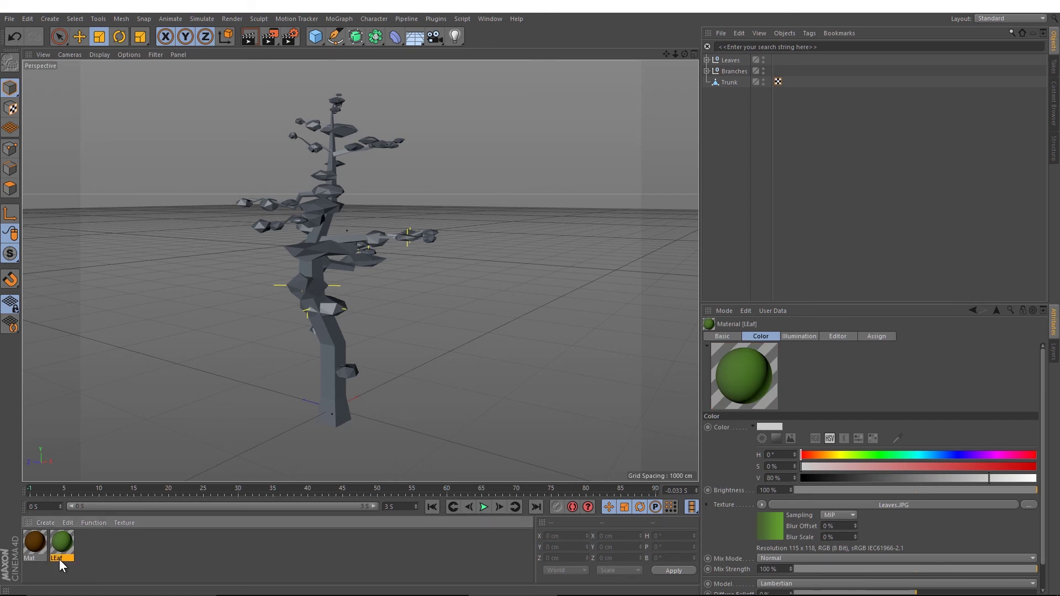
double_click(59, 559)
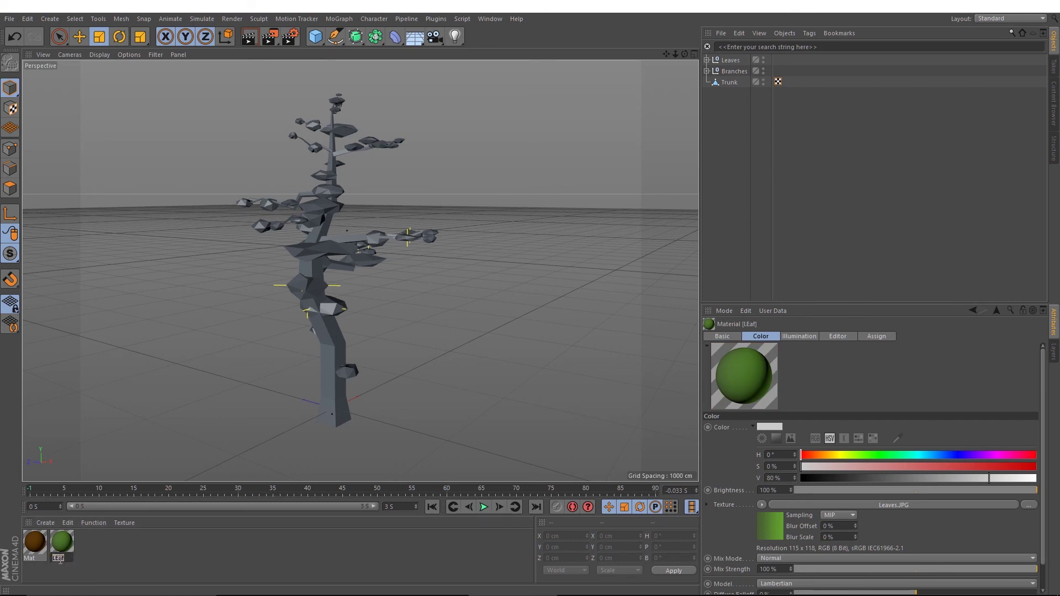
text(Leaf)
key(Return)
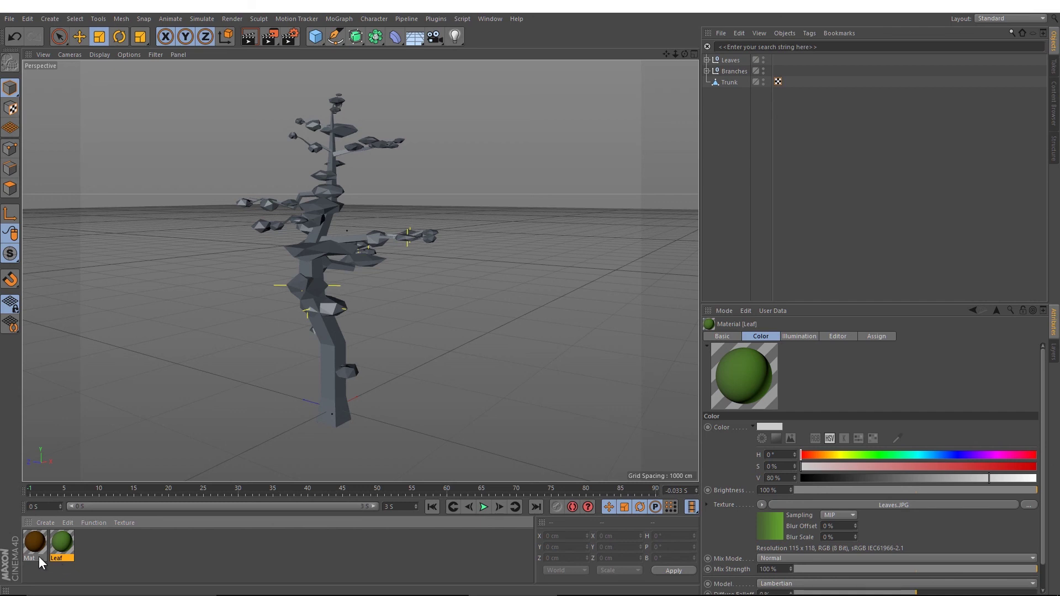
- Rename the brown material Wood
double_click(39, 558)
text(Wood)
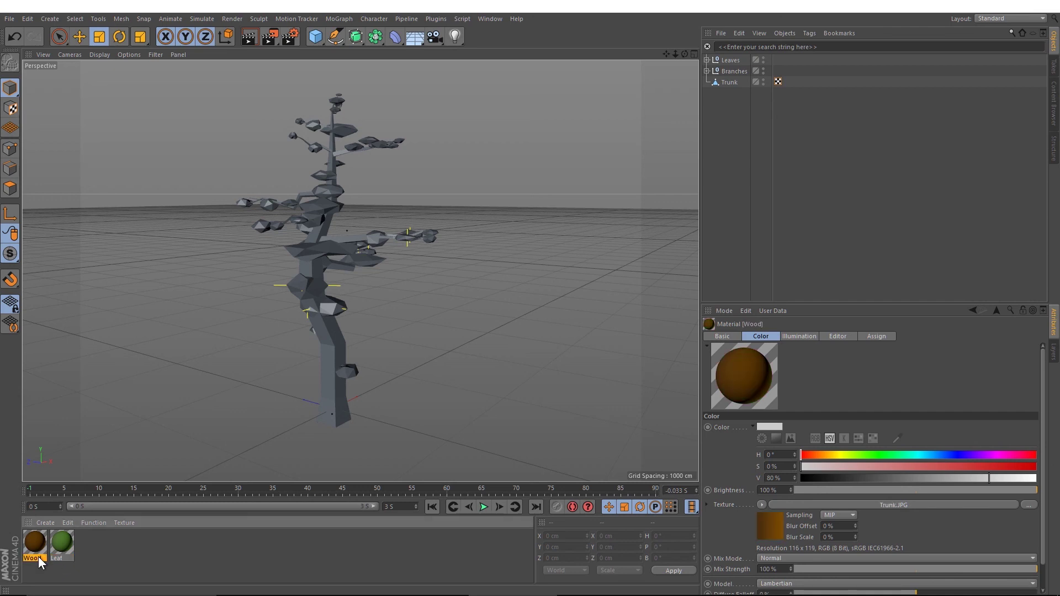
click(118, 565)
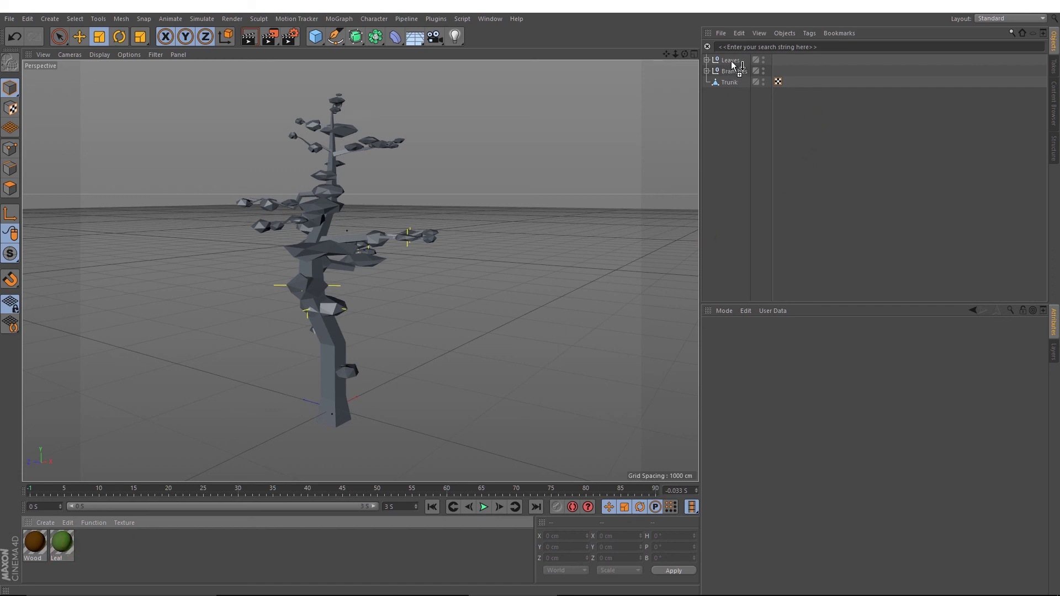
- Apply the Leaf material to the Leaves group and the Wood material to Branches and Trunk
drag(735, 63, 733, 62)
click(13, 531)
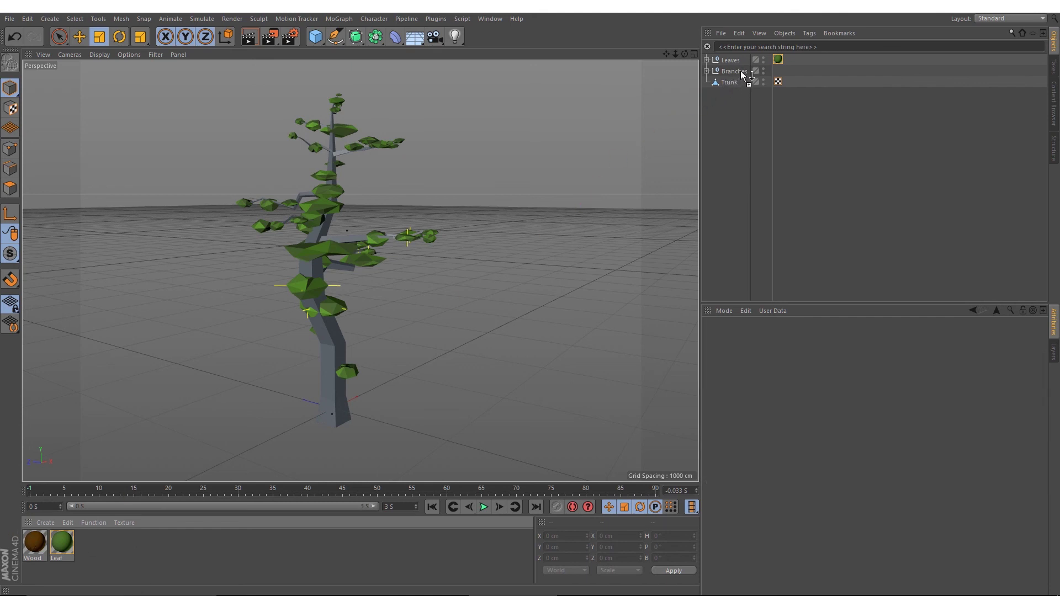
drag(743, 74, 729, 83)
- Render the textured tree in the viewport
click(744, 122)
mouse_move(611, 181)
alt+mouse_down()
mouse_move(518, 188)
mouse_move(533, 186)
alt+mouse_up()
key(ctrl+r)
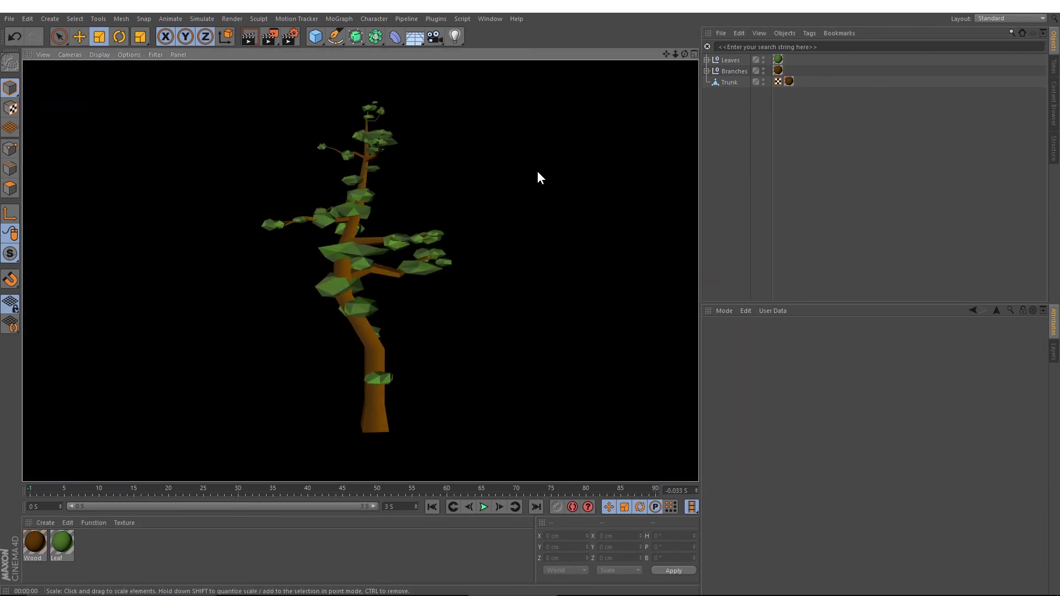